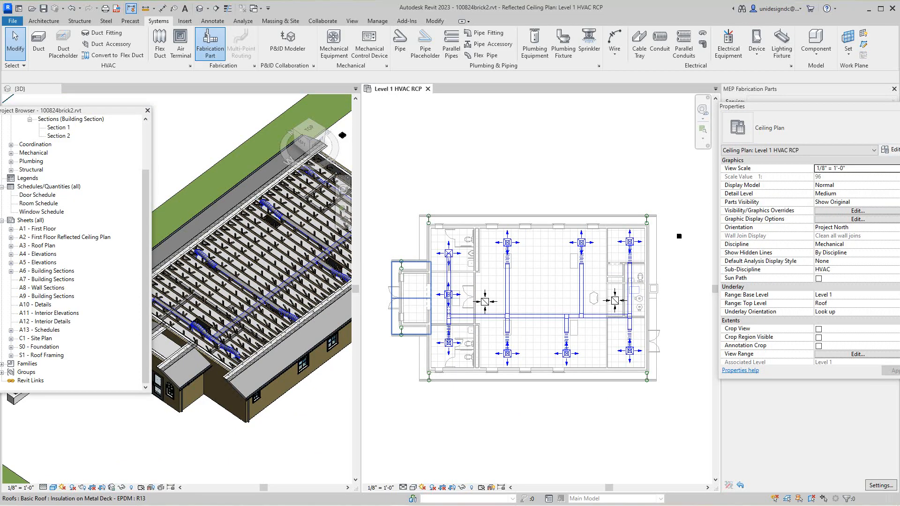
# Examine the ductwork among the roof trusses in the 3D view and its layout on the Level 1 HVAC ceiling plan.
pyautogui.click(313, 404)
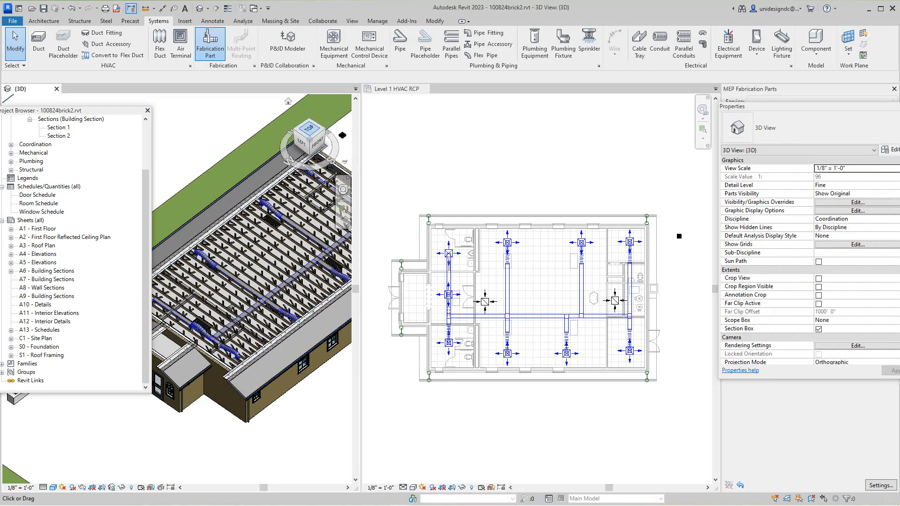
pyautogui.click(309, 129)
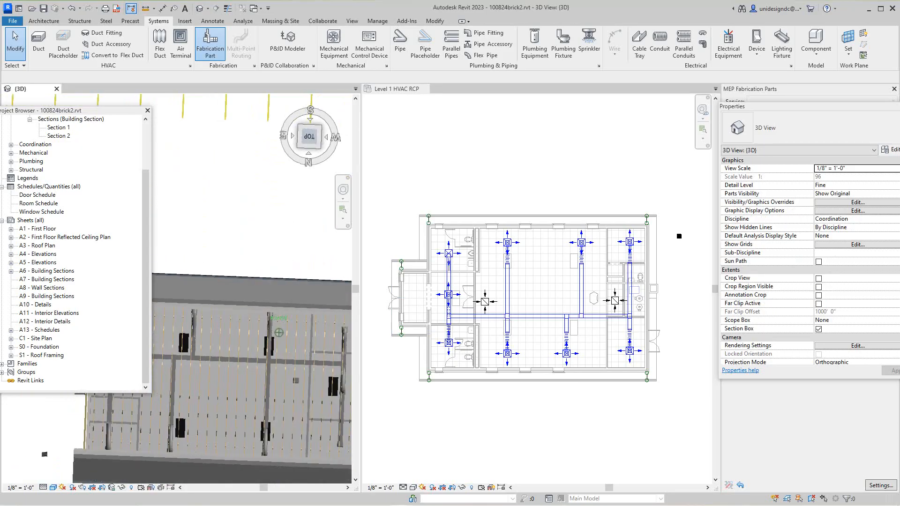
pyautogui.keyDown('shift'); pyautogui.moveTo(300, 356); pyautogui.dragTo(264, 293, button='middle'); pyautogui.keyUp('shift')
pyautogui.scroll(2, 265, 293)
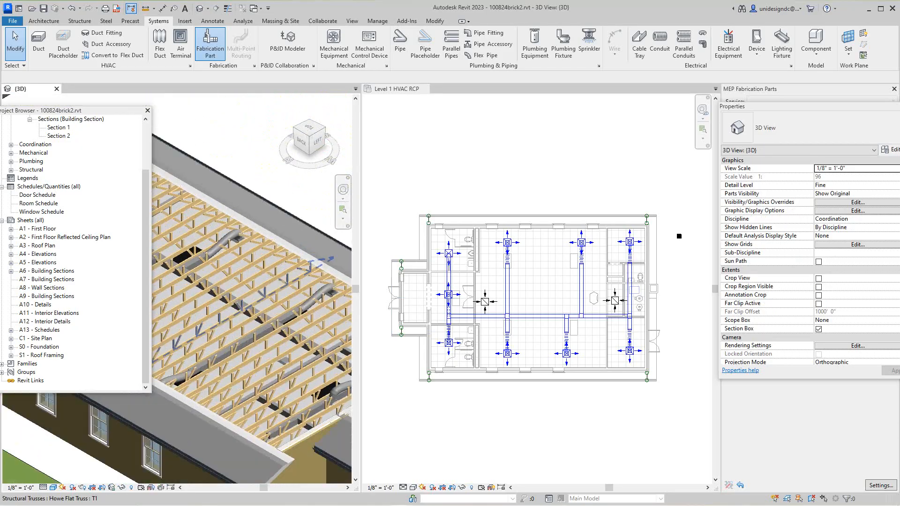
pyautogui.scroll(1, 249, 302)
pyautogui.moveTo(330, 306); pyautogui.dragTo(255, 313, button='middle')
pyautogui.scroll(1, 248, 313)
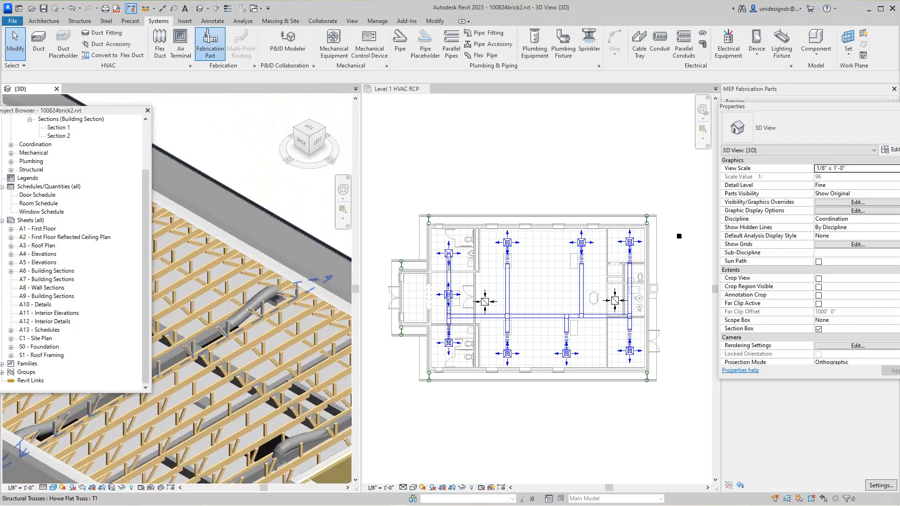
pyautogui.scroll(-4, 253, 291)
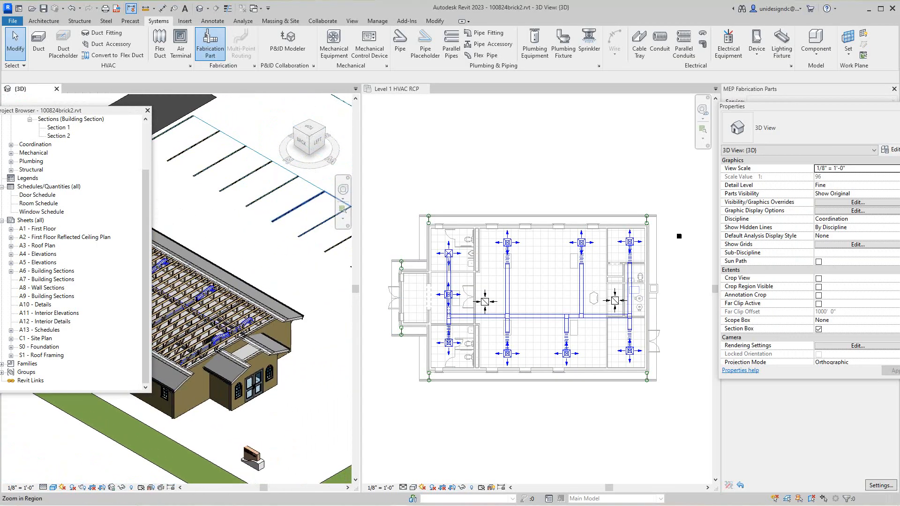
pyautogui.scroll(-2, 511, 145)
pyautogui.scroll(1, 593, 172)
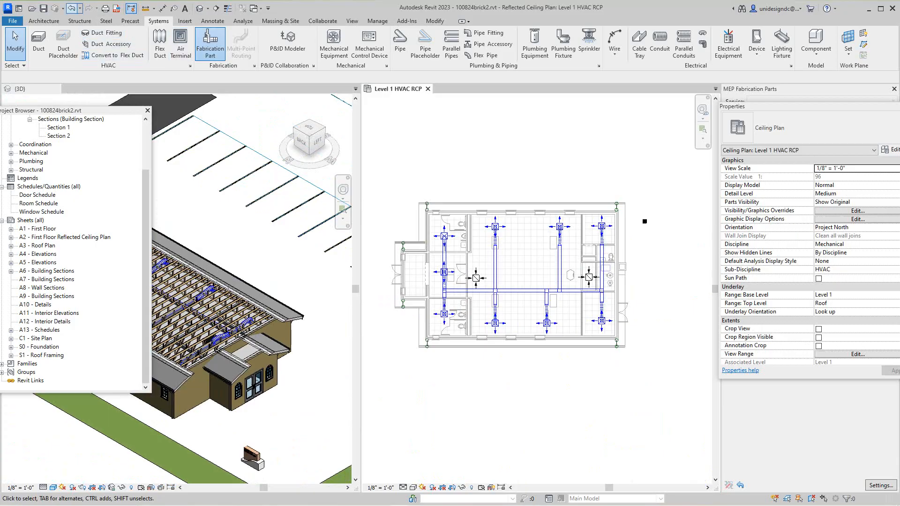
pyautogui.scroll(-3, 252, 175)
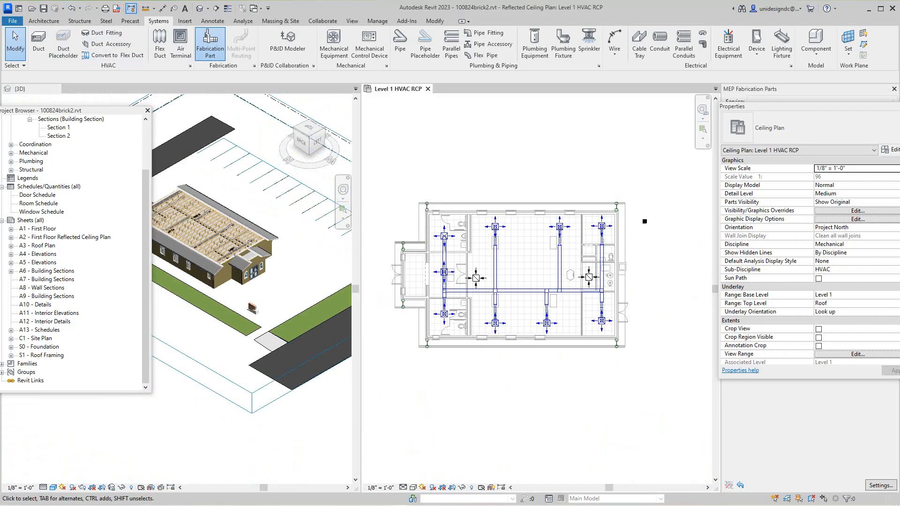
pyautogui.scroll(3, 157, 113)
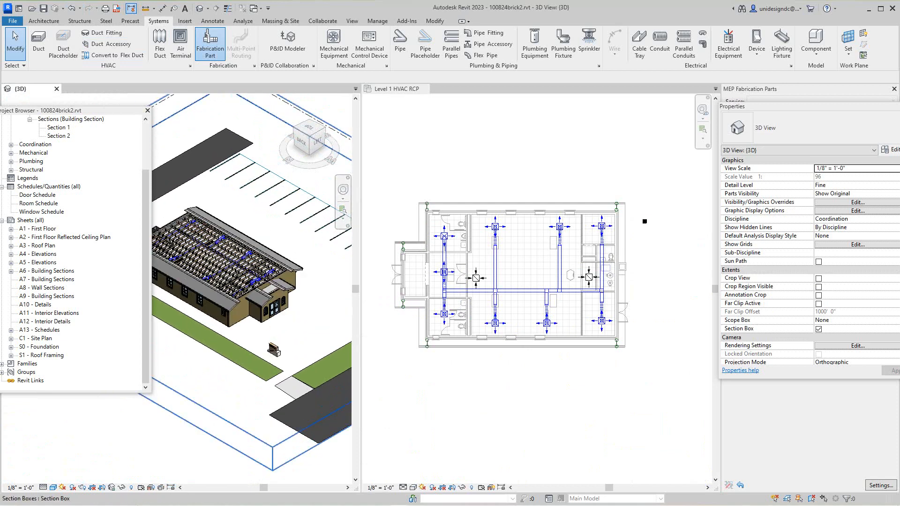
# Undo the recent edits back through the ductwork, the 3D section box and the creation of the Mechanical Supply Air 2 duct system.
pyautogui.click(71, 8)
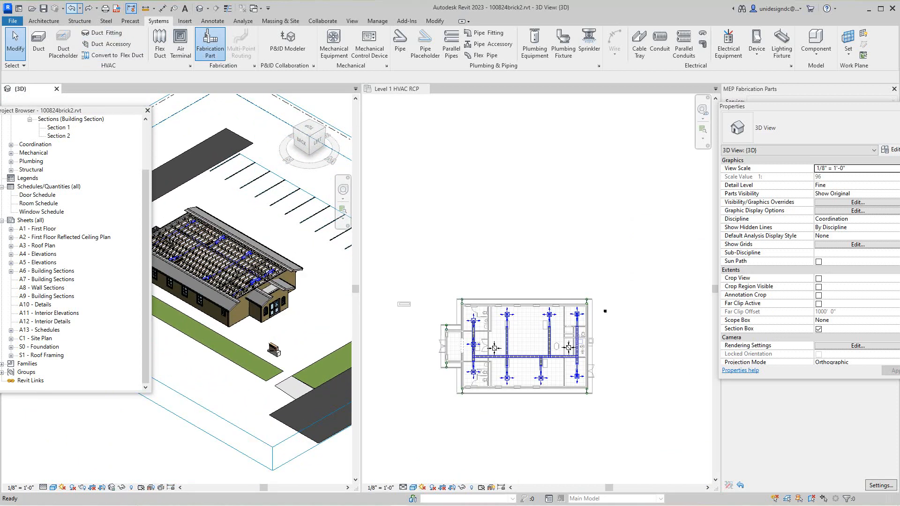
pyautogui.click(71, 8)
pyautogui.click(71, 8)
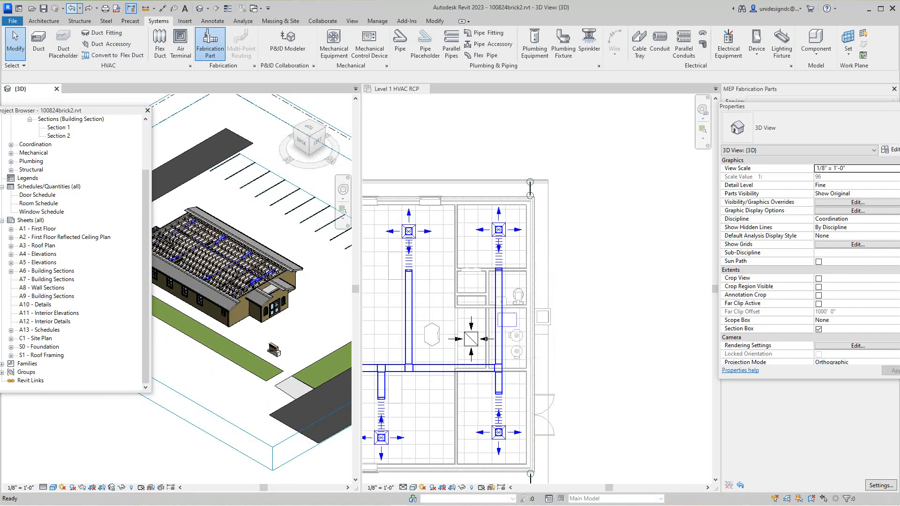
pyautogui.click(71, 8)
pyautogui.click(71, 8)
pyautogui.click(72, 8)
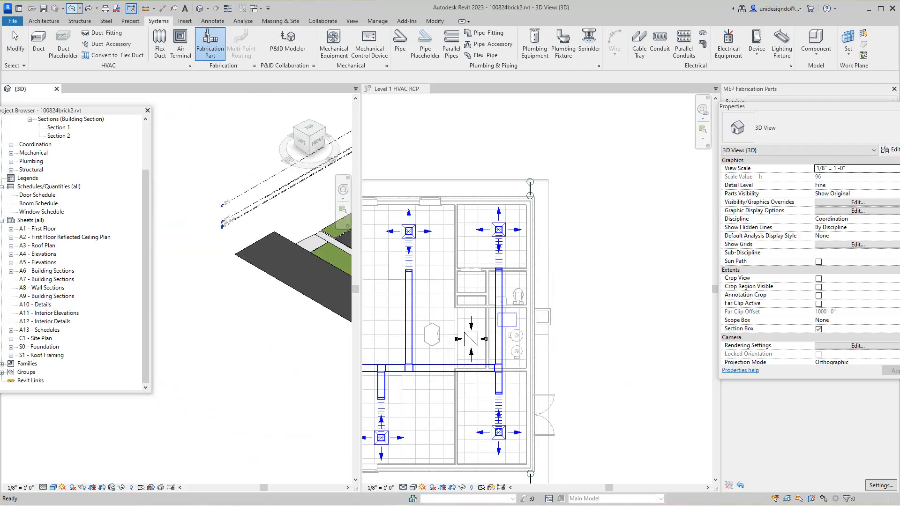
pyautogui.click(71, 8)
pyautogui.click(72, 8)
pyautogui.click(71, 8)
pyautogui.click(71, 8)
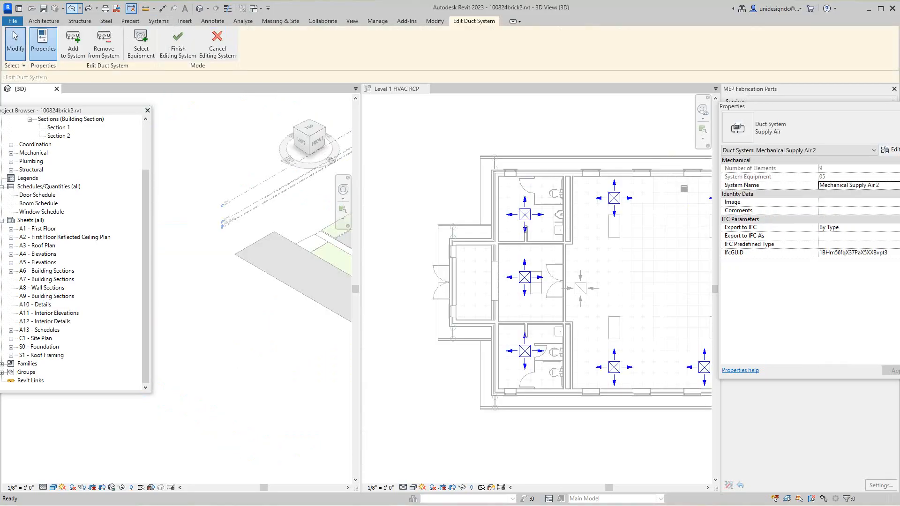
pyautogui.click(71, 8)
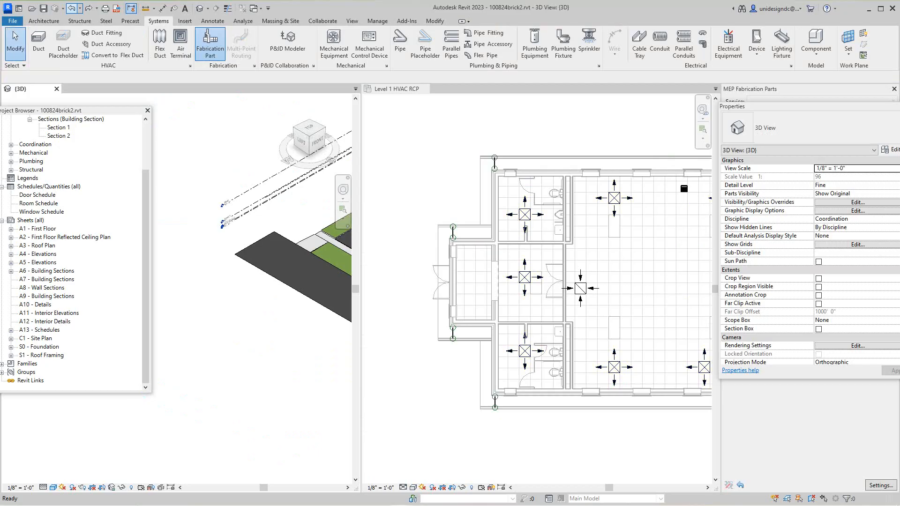
# Review the whole building on the Level 1 HVAC ceiling plan and the full site in the 3D view.
pyautogui.scroll(-2, 602, 297)
pyautogui.scroll(-1, 602, 311)
pyautogui.moveTo(591, 311); pyautogui.dragTo(515, 289, button='middle')
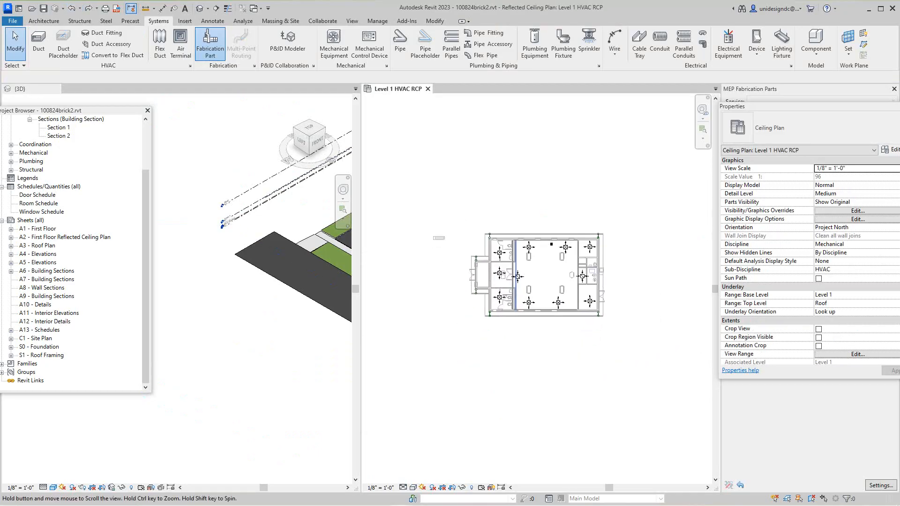
pyautogui.scroll(2, 516, 289)
pyautogui.scroll(-3, 283, 281)
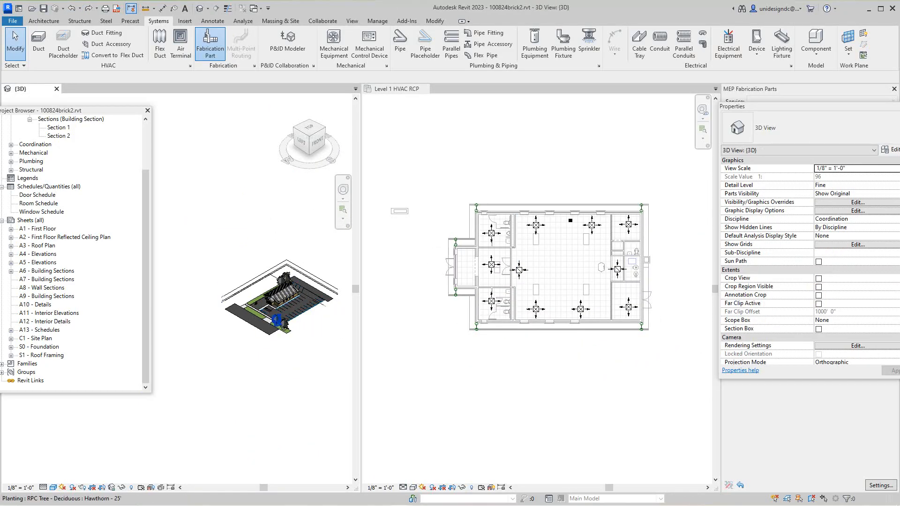
pyautogui.scroll(1, 278, 314)
pyautogui.scroll(5, 572, 235)
pyautogui.scroll(-3, 553, 234)
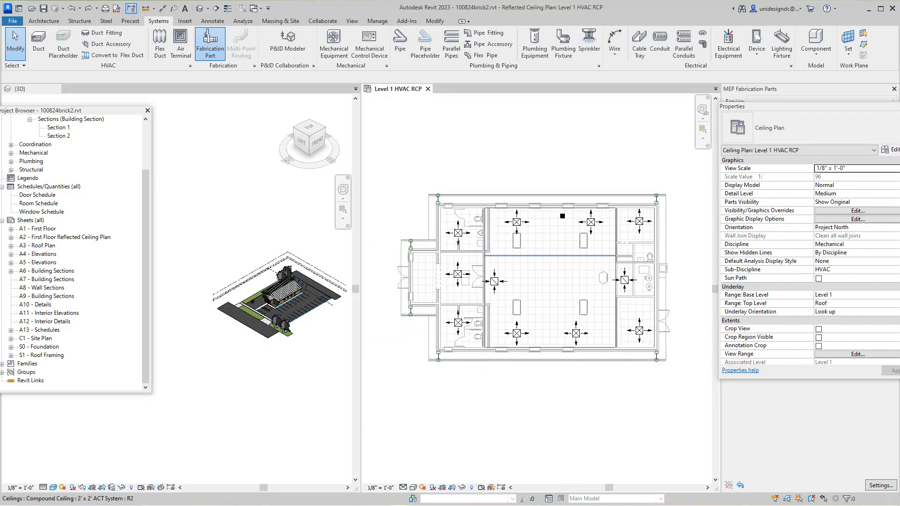
# Delete the extruded louver air terminal between the two upper supply diffusers in the main room's ceiling plan.
pyautogui.scroll(3, 532, 230)
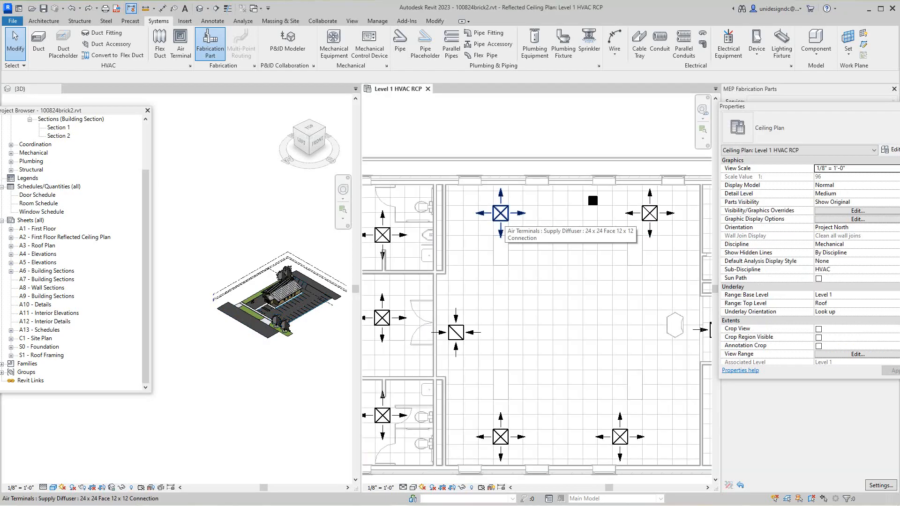
pyautogui.scroll(-3, 506, 217)
pyautogui.scroll(3, 588, 202)
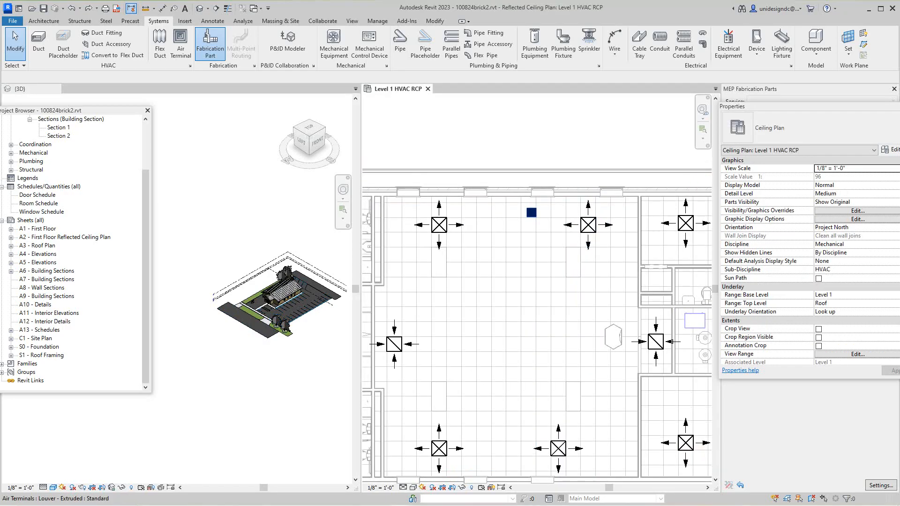
pyautogui.click(531, 212)
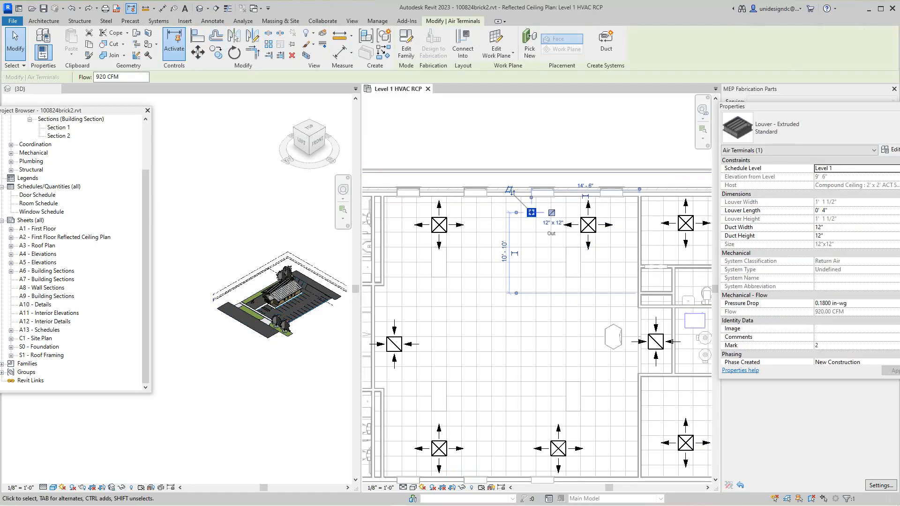
pyautogui.click(292, 56)
# Examine the supply and return diffusers in each room on the Level 1 HVAC ceiling plan.
pyautogui.scroll(-4, 506, 215)
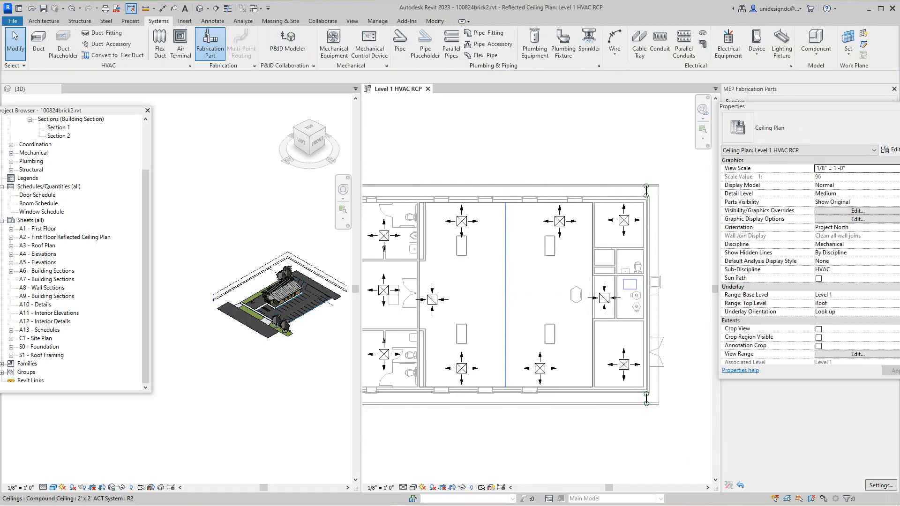
pyautogui.scroll(5, 609, 224)
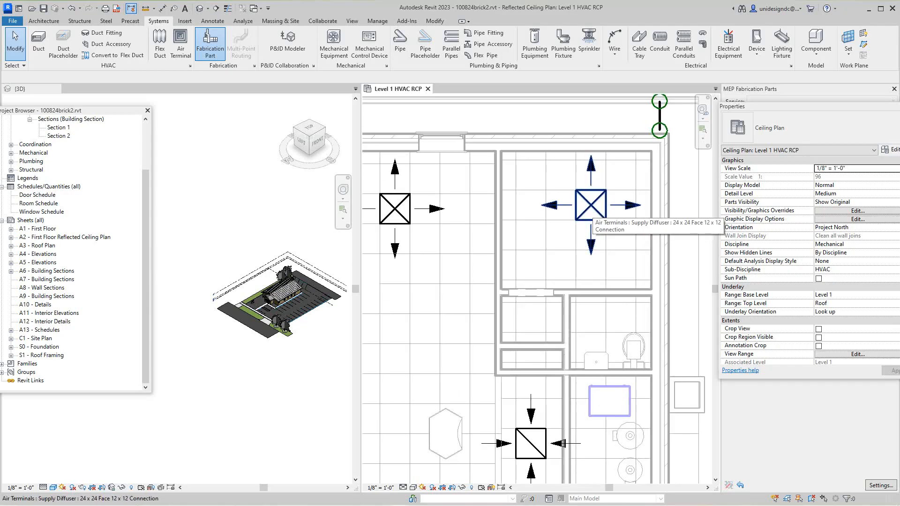
pyautogui.scroll(-5, 591, 218)
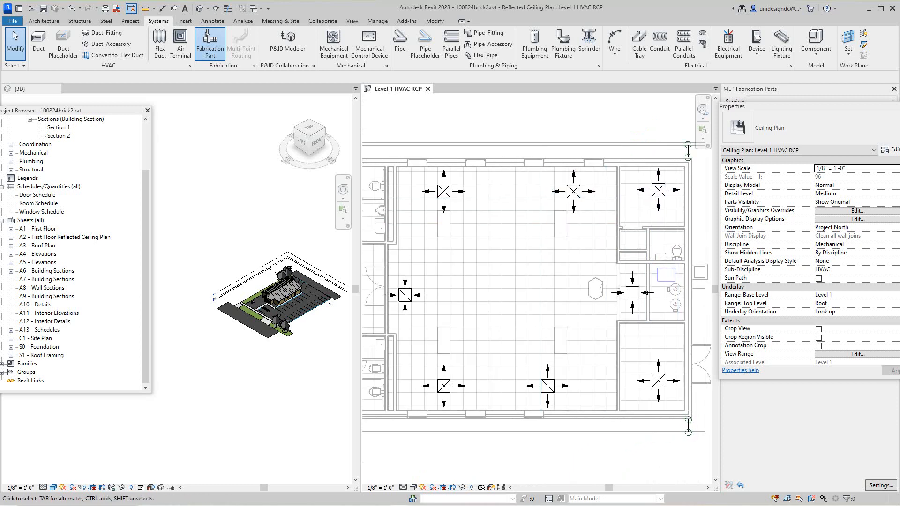
pyautogui.moveTo(476, 230); pyautogui.dragTo(546, 231, button='middle')
pyautogui.scroll(3, 517, 181)
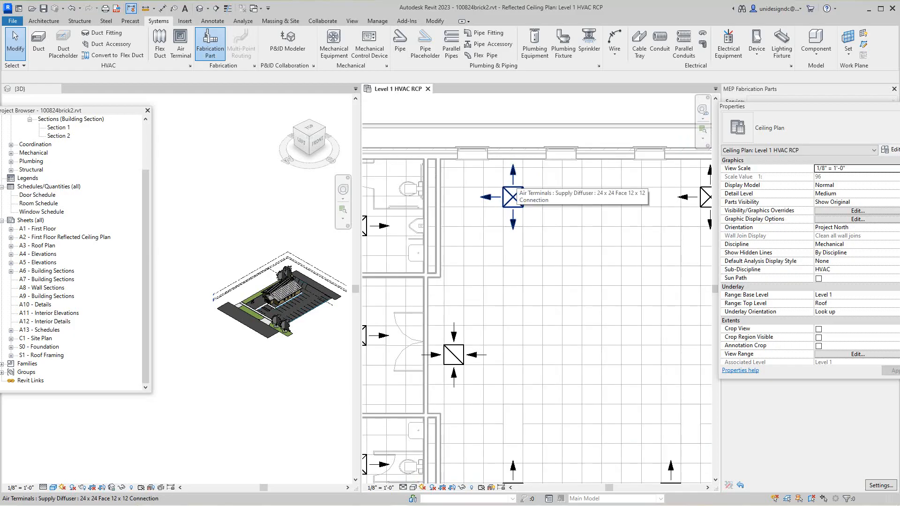
pyautogui.scroll(-3, 521, 195)
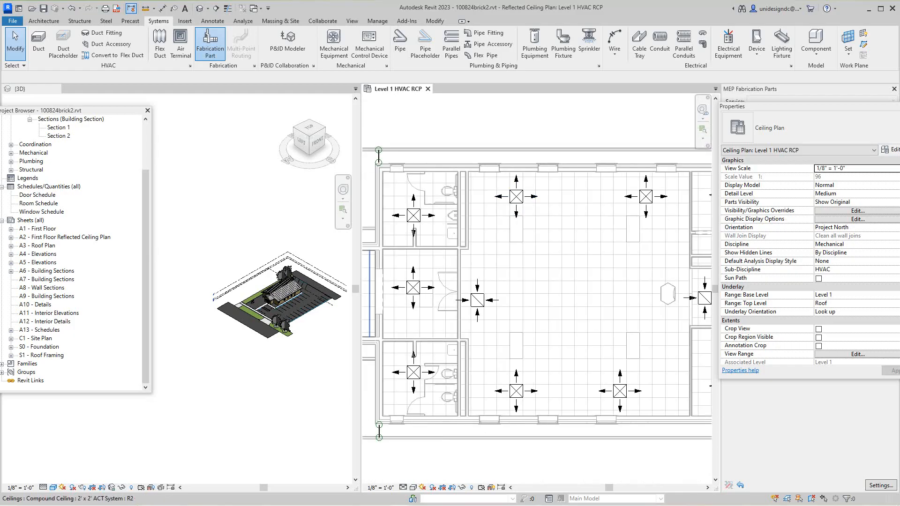
pyautogui.scroll(-4, 188, 378)
# Look over the roofed building exterior in the 3D view, and check the overall diffuser layout on the ceiling plan.
pyautogui.scroll(6, 261, 335)
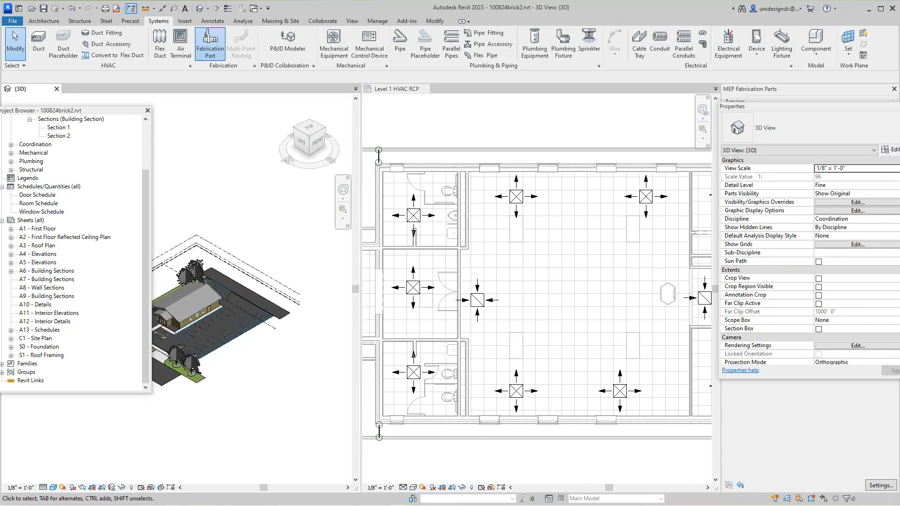
pyautogui.scroll(4, 253, 333)
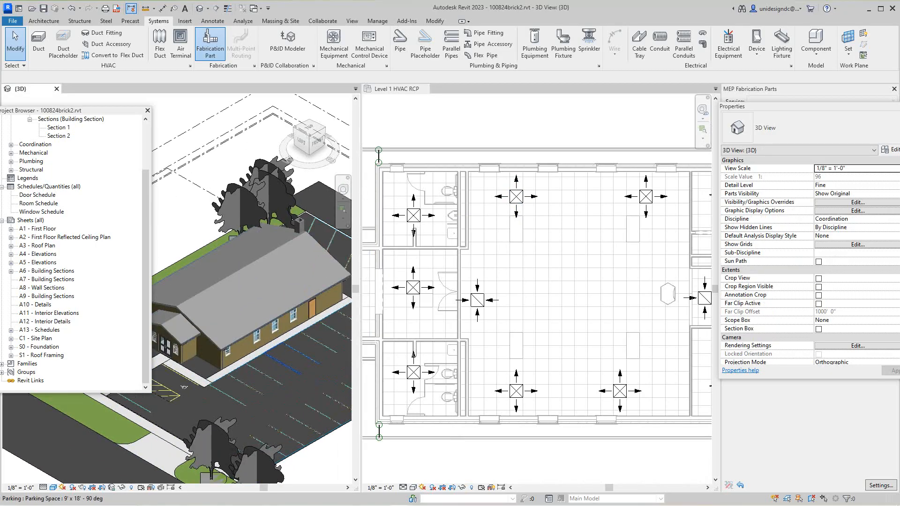
pyautogui.scroll(4, 483, 297)
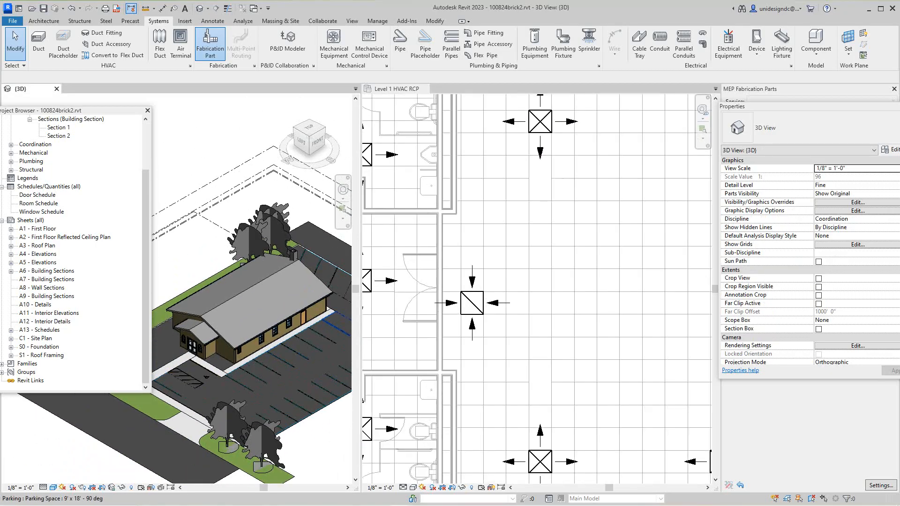
pyautogui.scroll(-8, 492, 294)
pyautogui.scroll(1, 602, 294)
pyautogui.scroll(3, 629, 303)
pyautogui.scroll(-5, 593, 297)
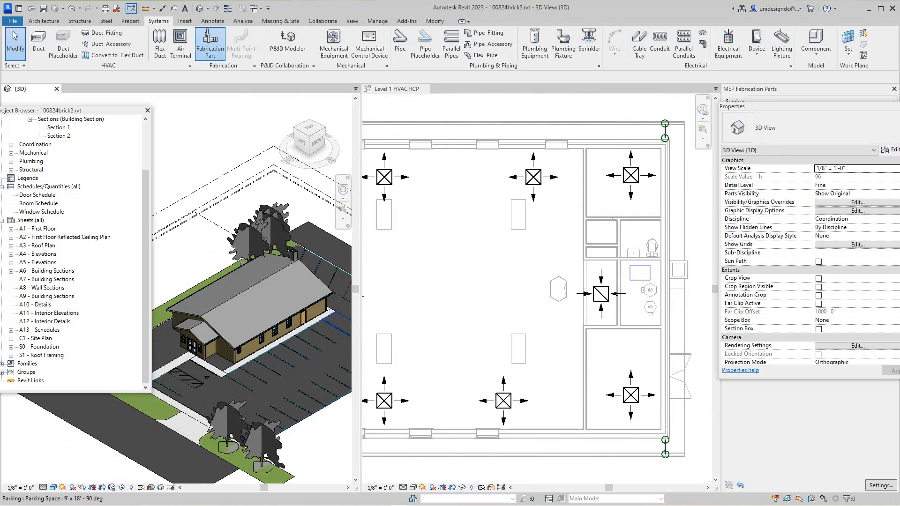
pyautogui.scroll(2, 498, 291)
pyautogui.scroll(-2, 499, 297)
pyautogui.click(501, 189)
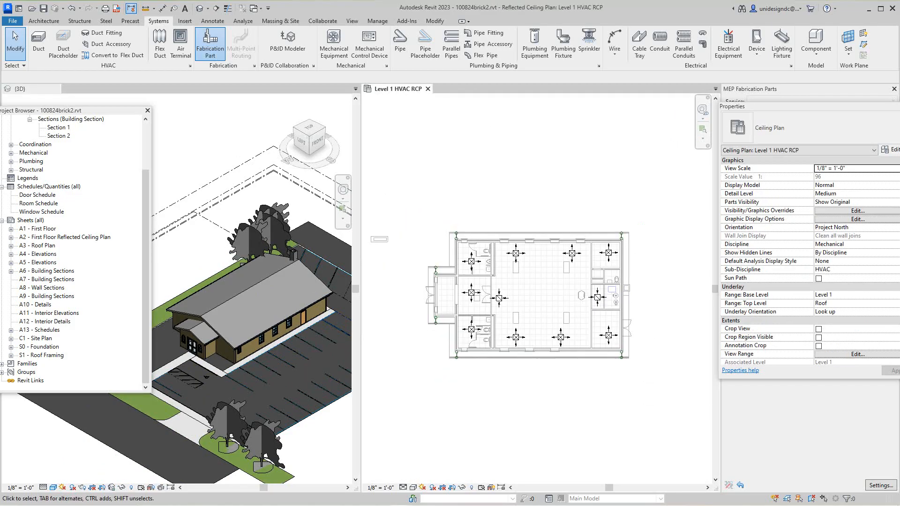
pyautogui.scroll(2, 501, 189)
pyautogui.moveTo(500, 189); pyautogui.dragTo(477, 136, button='middle')
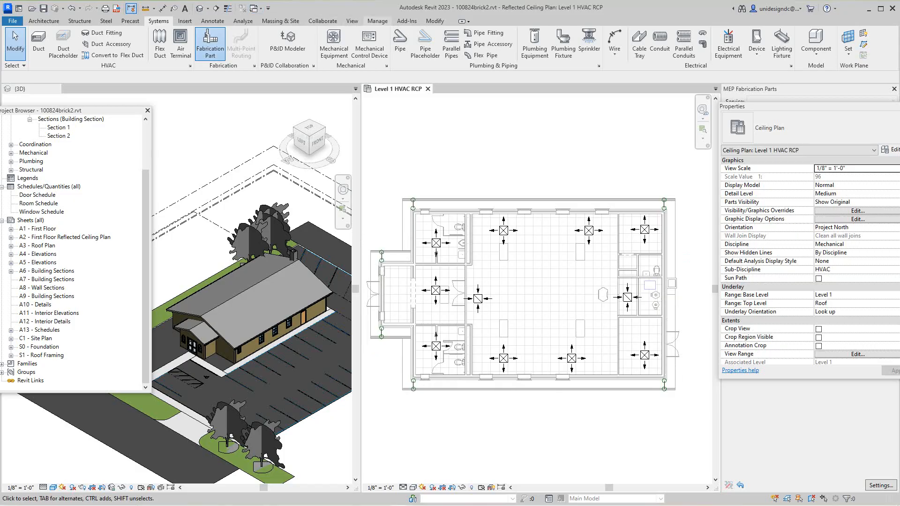
# Browse the architectural air-side components under Mechanical in the Autodesk family library, and leave it without loading a family.
pyautogui.click(185, 21)
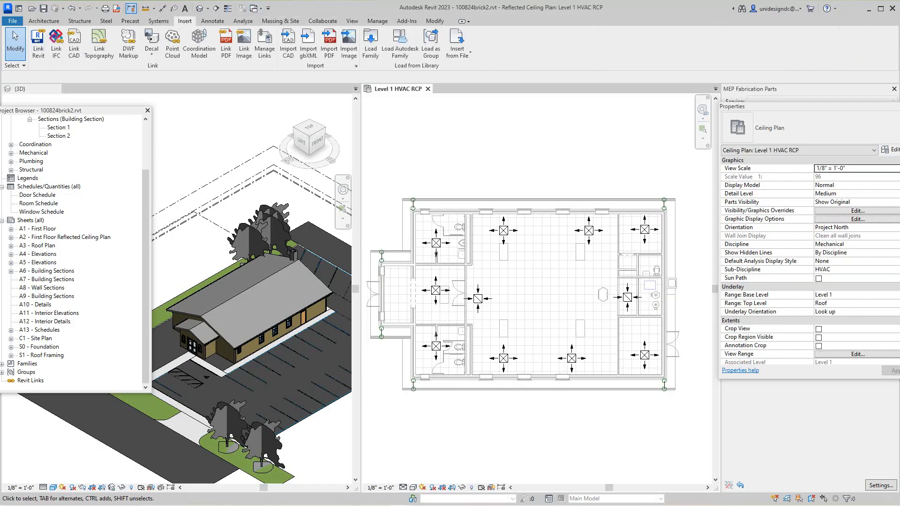
pyautogui.click(400, 43)
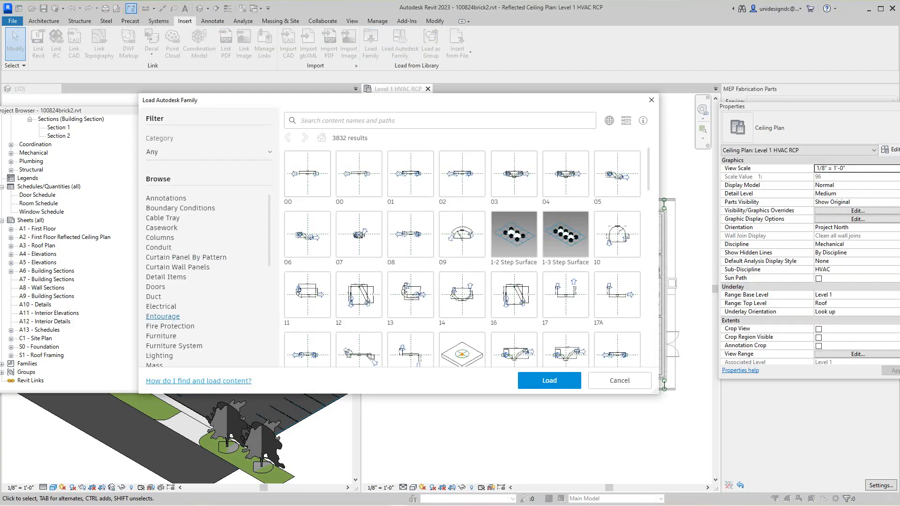
pyautogui.scroll(-5, 206, 279)
pyautogui.scroll(-3, 183, 296)
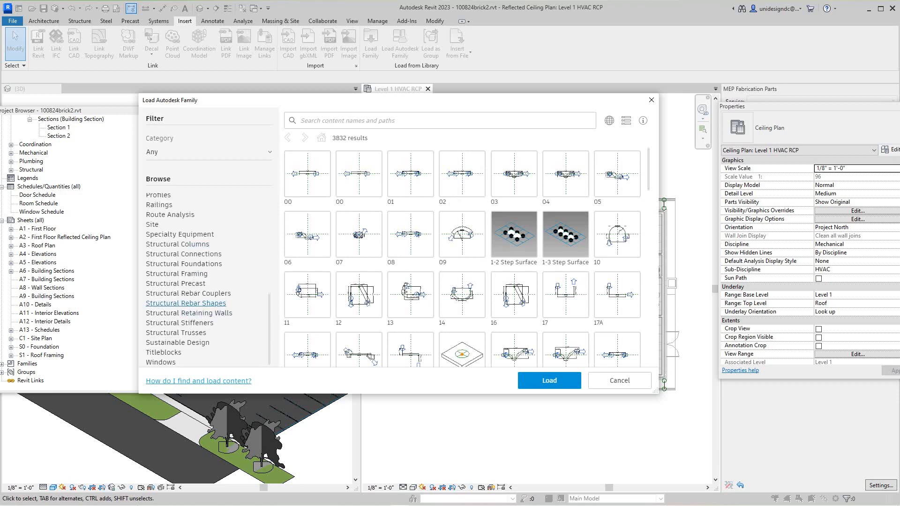
pyautogui.scroll(10, 186, 303)
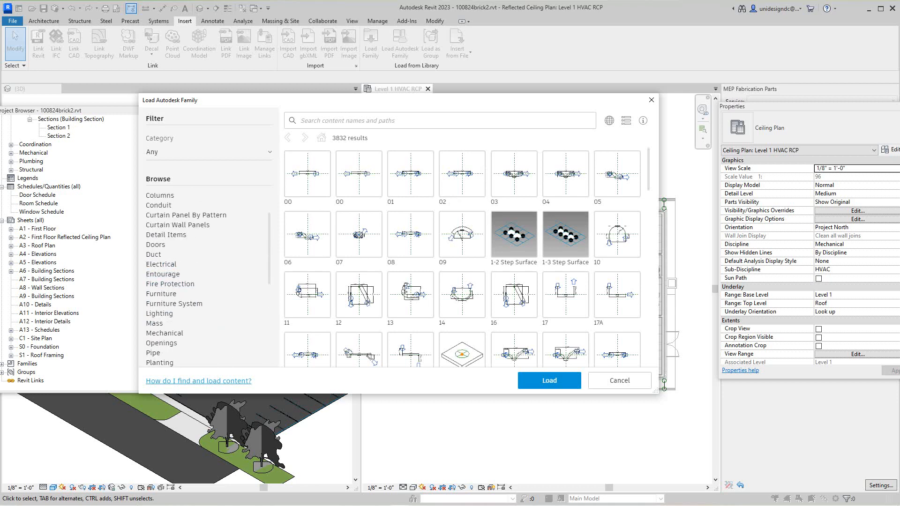
pyautogui.click(165, 333)
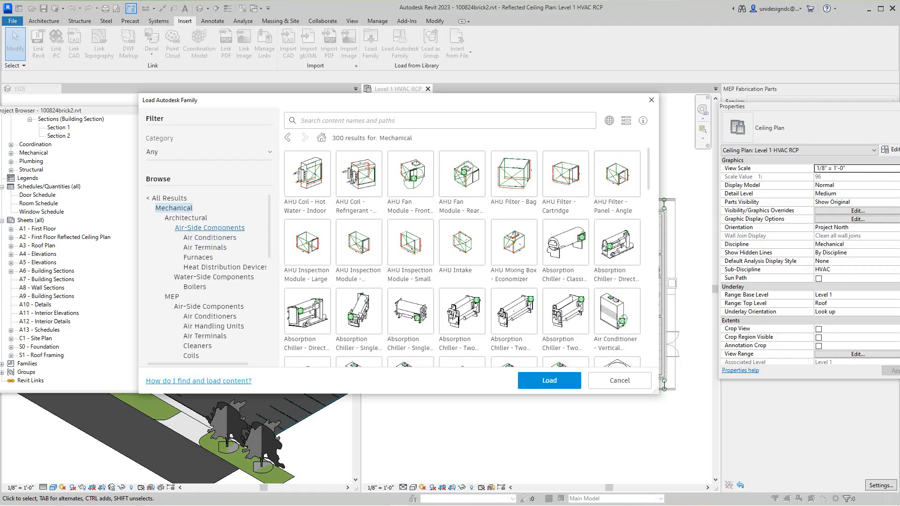
pyautogui.click(210, 227)
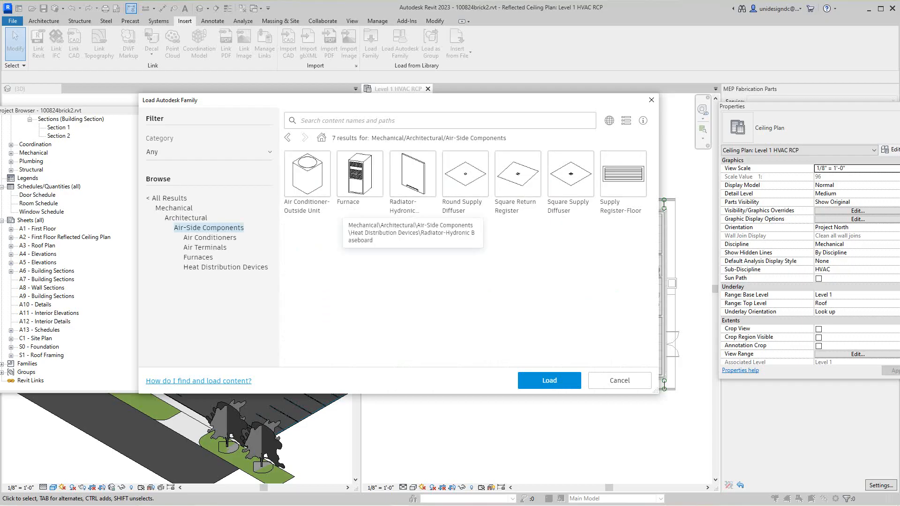
pyautogui.click(650, 100)
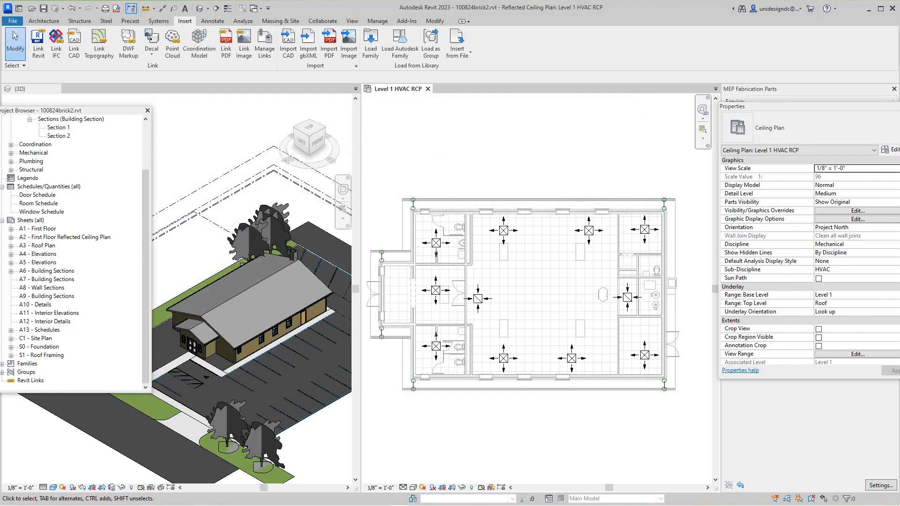
# Close the MEP Fabrication Parts palette and dock the properties palette together with the project browser.
pyautogui.scroll(1, 485, 285)
pyautogui.scroll(-1, 493, 277)
pyautogui.moveTo(494, 276); pyautogui.dragTo(435, 245, button='middle')
pyautogui.scroll(2, 613, 252)
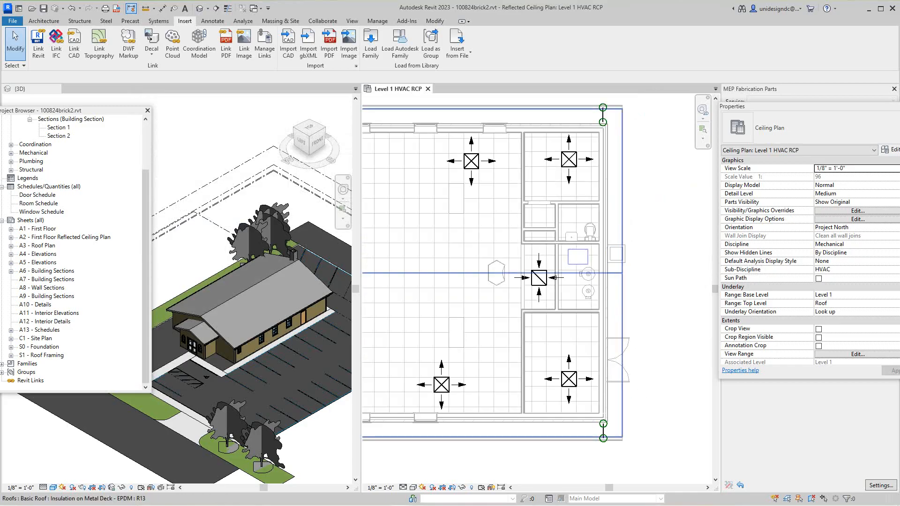
pyautogui.scroll(1, 581, 271)
pyautogui.scroll(-3, 581, 279)
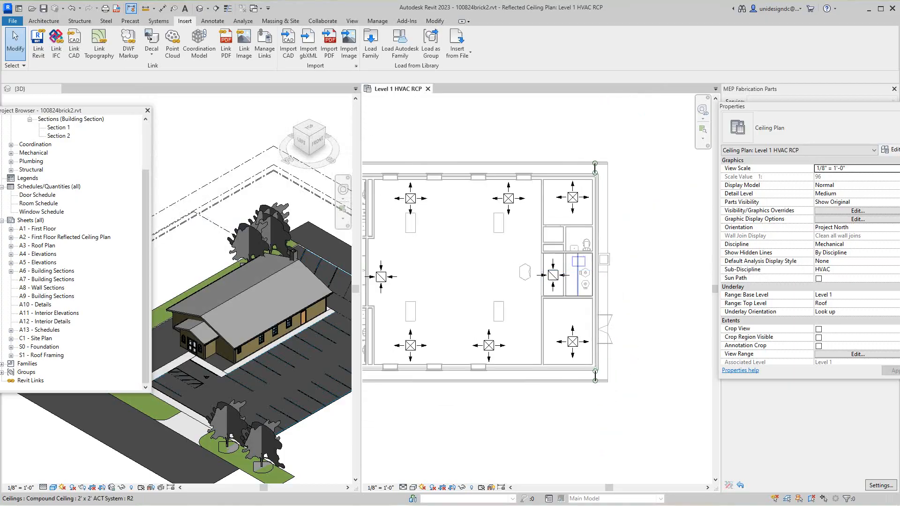
pyautogui.moveTo(581, 280); pyautogui.dragTo(619, 271, button='middle')
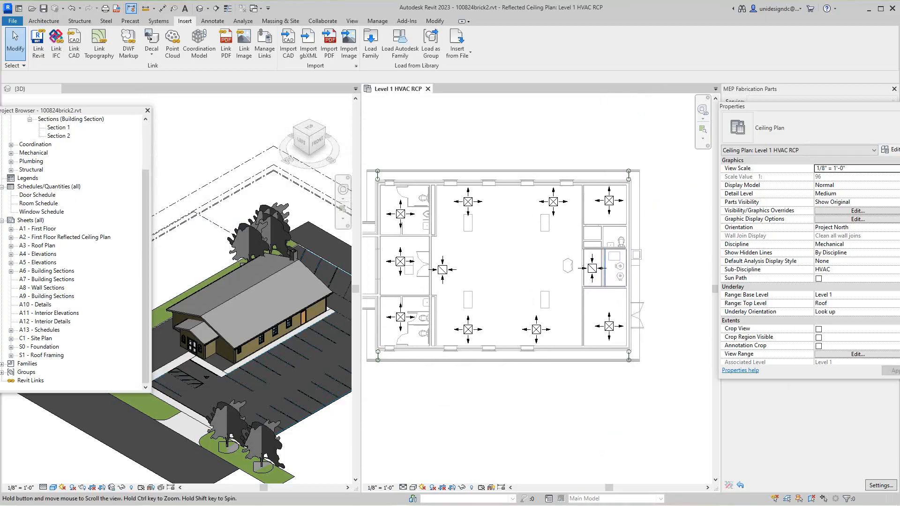
pyautogui.click(894, 88)
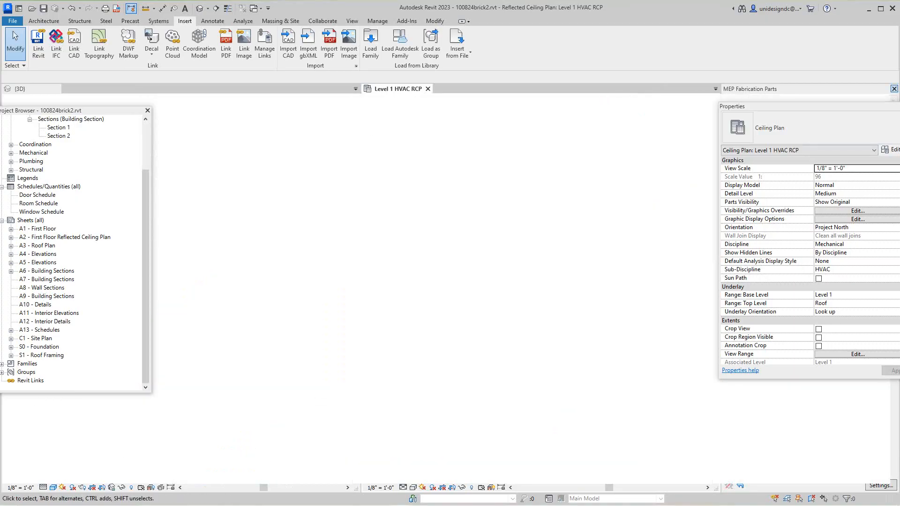
pyautogui.moveTo(793, 107); pyautogui.dragTo(72, 196)
# Combine the open views as tabs in one window, with the Level 1 HVAC ceiling plan active and zoomed to its extents.
pyautogui.scroll(-2, 490, 213)
pyautogui.moveTo(490, 213); pyautogui.dragTo(553, 245, button='middle')
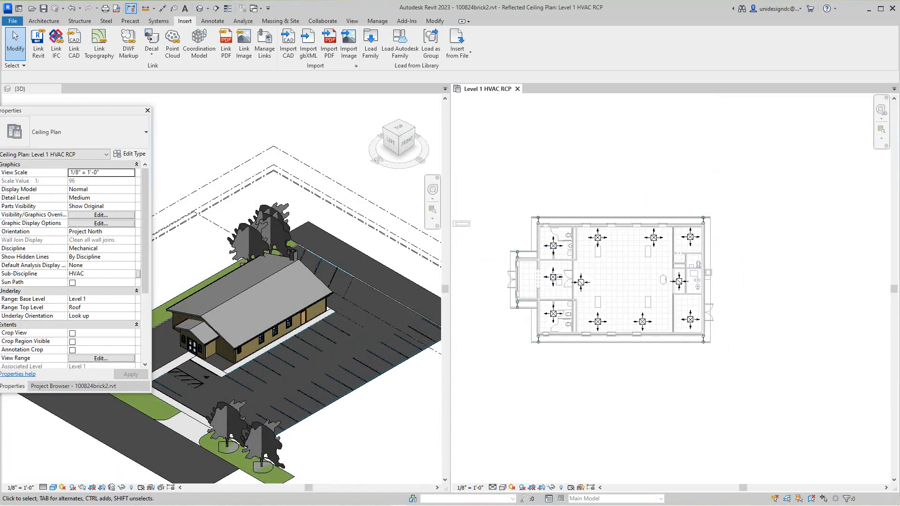
pyautogui.scroll(4, 321, 321)
pyautogui.click(323, 318)
pyautogui.scroll(-3, 323, 306)
pyautogui.moveTo(323, 306); pyautogui.dragTo(240, 328, button='middle')
pyautogui.scroll(3, 241, 328)
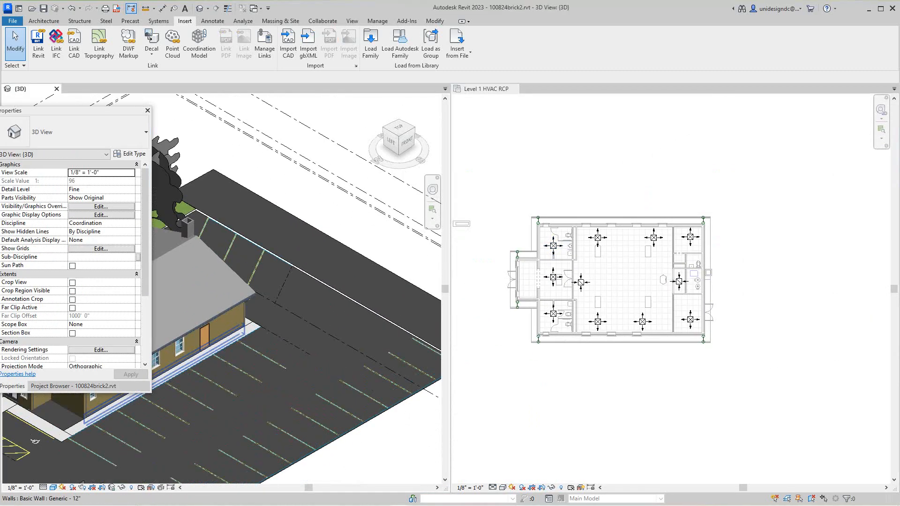
pyautogui.click(501, 168)
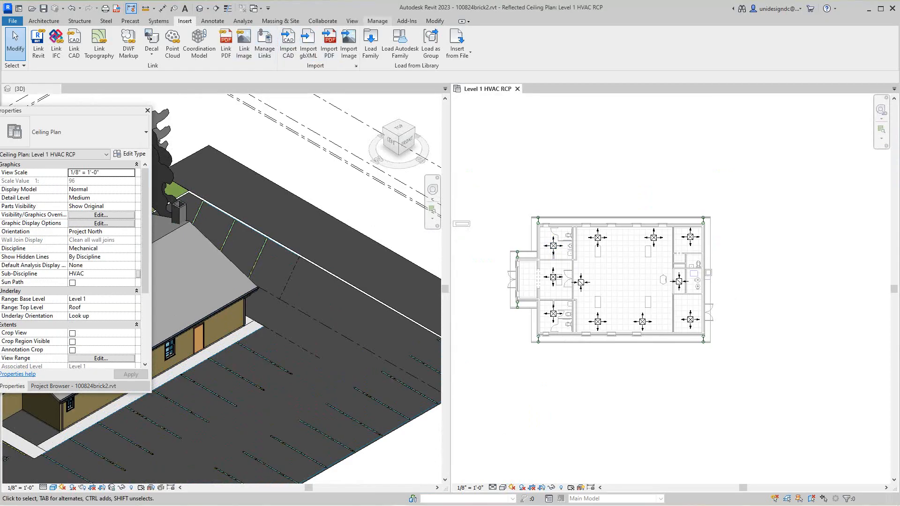
pyautogui.click(352, 21)
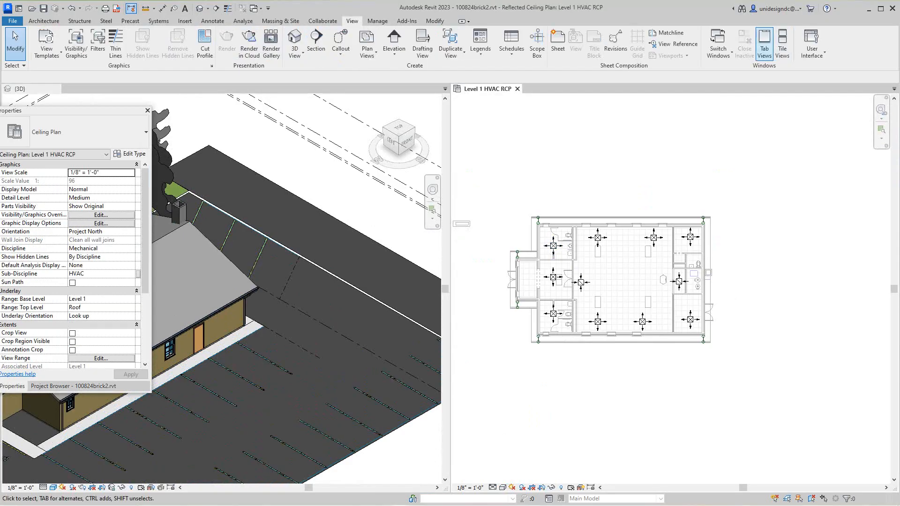
pyautogui.click(764, 46)
pyautogui.press('z')
pyautogui.press('e')
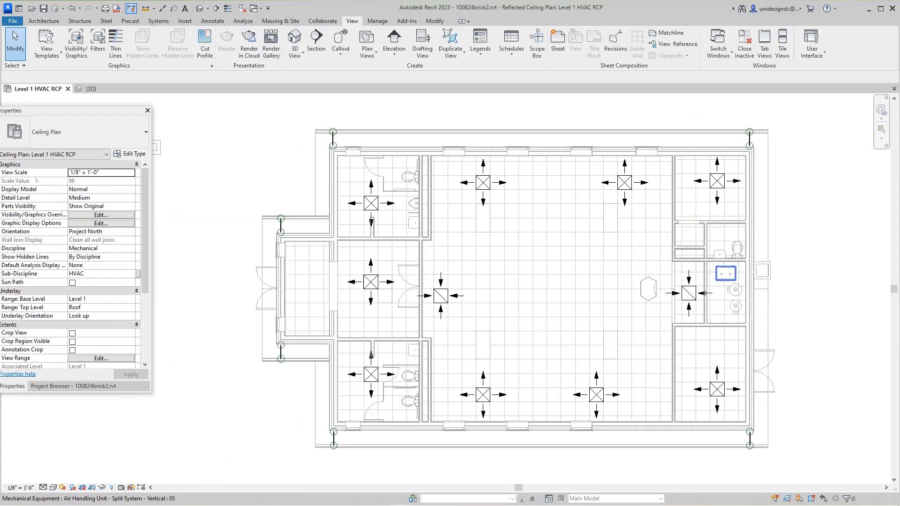
# Inspect the properties and connectors of the vertical split-system air handling unit in the mechanical room, and review the surrounding diffuser layout.
pyautogui.click(726, 273)
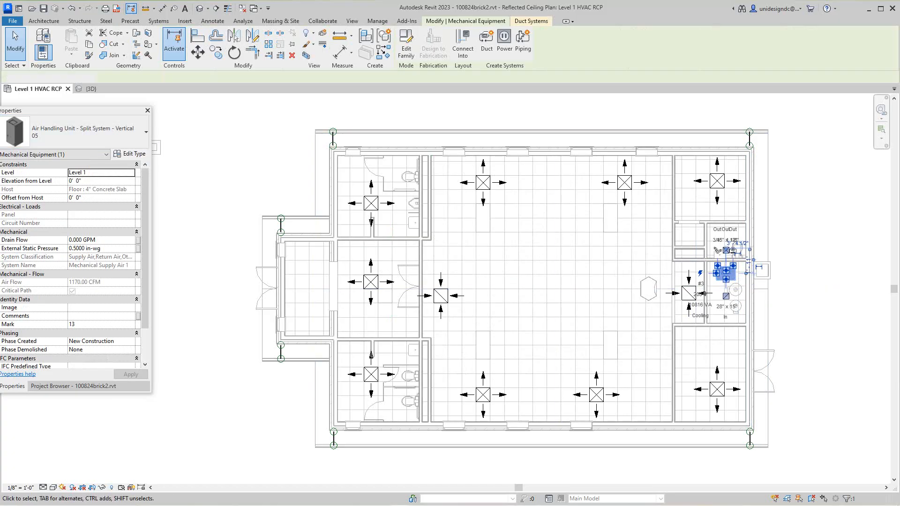
pyautogui.press('Escape')
pyautogui.scroll(4, 790, 289)
pyautogui.scroll(-3, 790, 288)
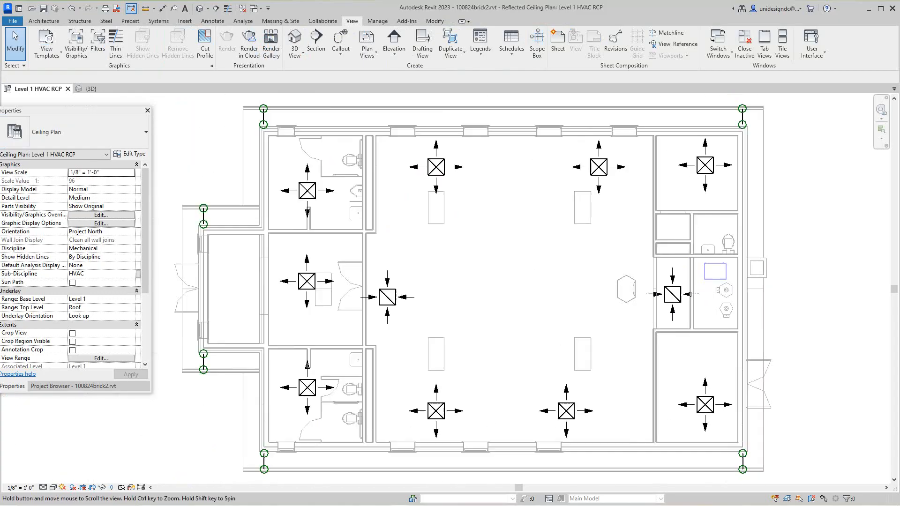
pyautogui.scroll(-2, 789, 289)
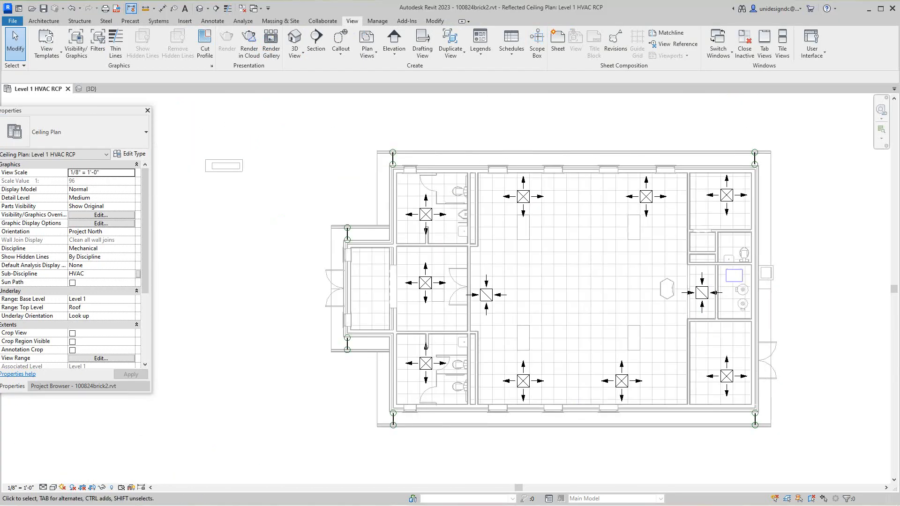
# Create a Supply Air duct system from all 24 x 24 Face 12 x 12 Connection supply diffusers in the entire project.
pyautogui.click(726, 195)
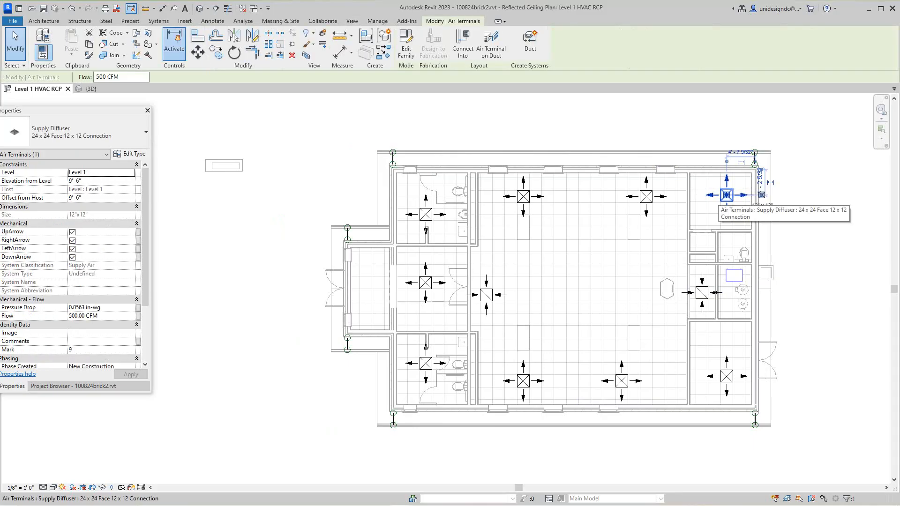
pyautogui.rightClick(720, 198)
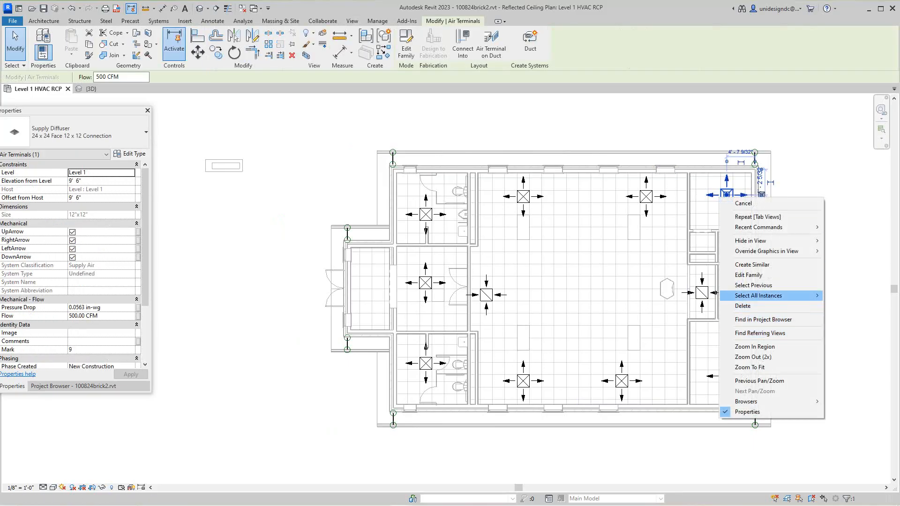
pyautogui.moveTo(759, 295)
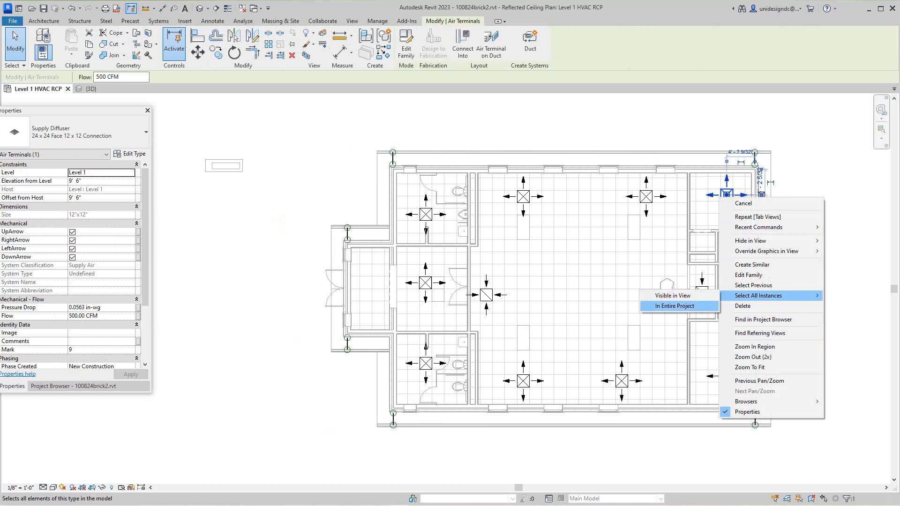
pyautogui.click(675, 305)
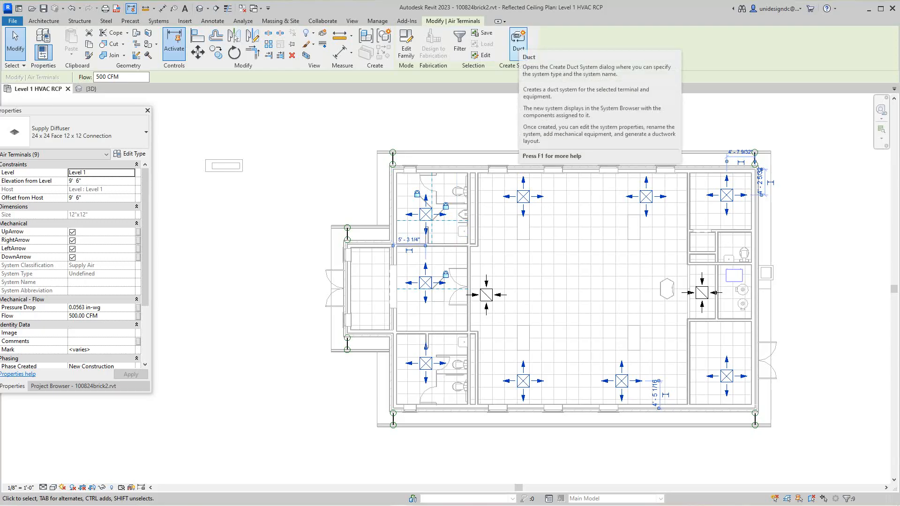
pyautogui.click(518, 42)
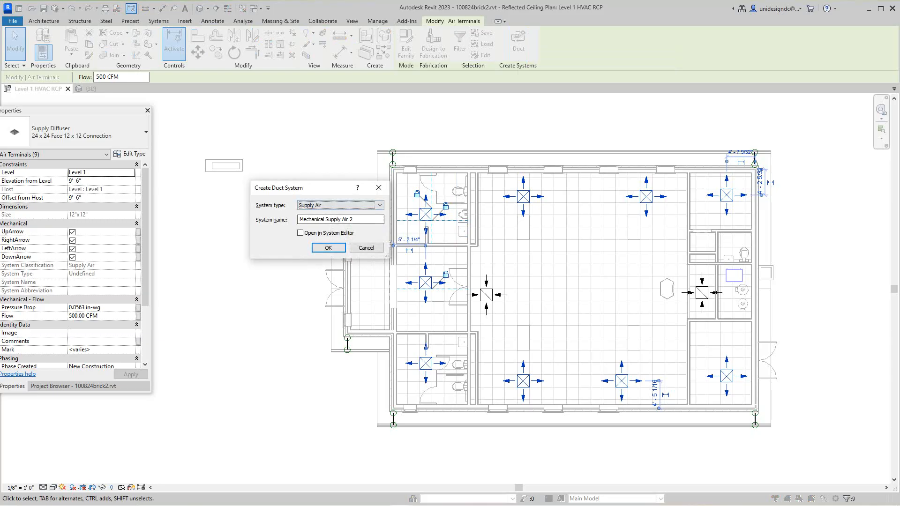
pyautogui.click(328, 247)
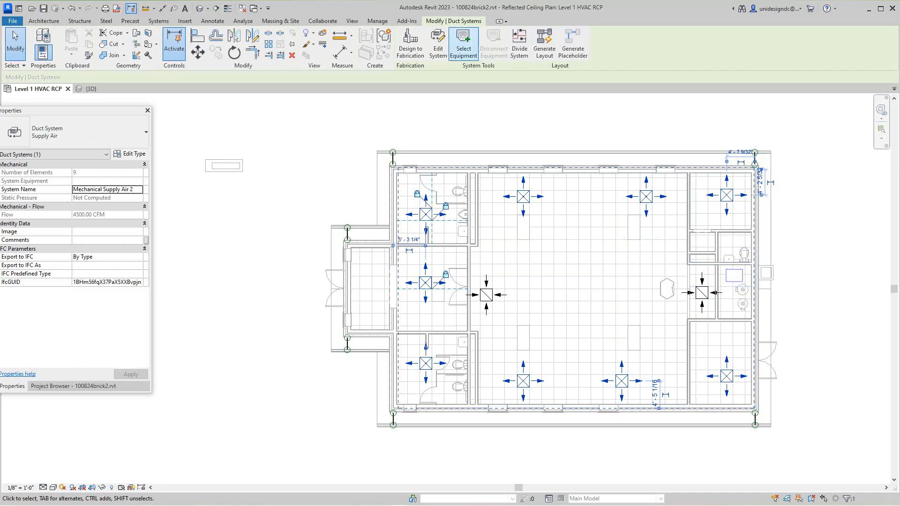
# Assign the mechanical room's air handling unit as the supply air system's equipment and start generating its duct layout.
pyautogui.click(463, 44)
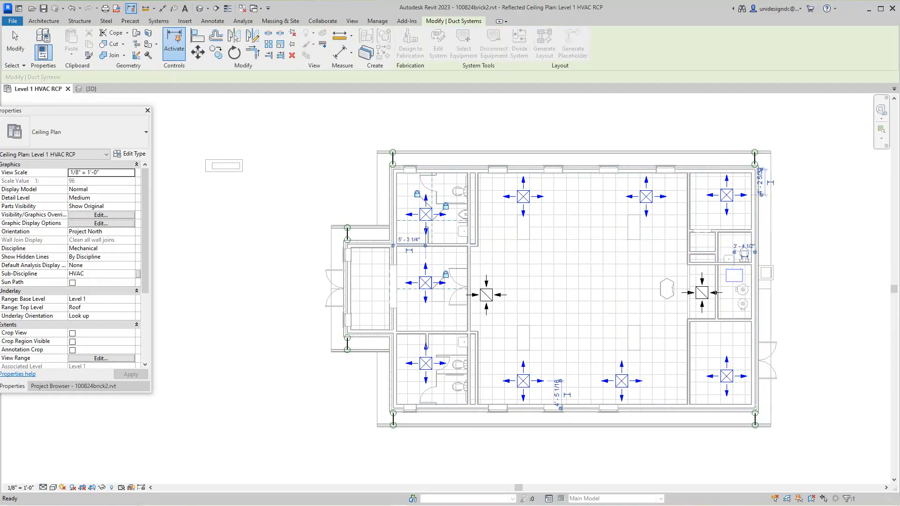
pyautogui.click(733, 275)
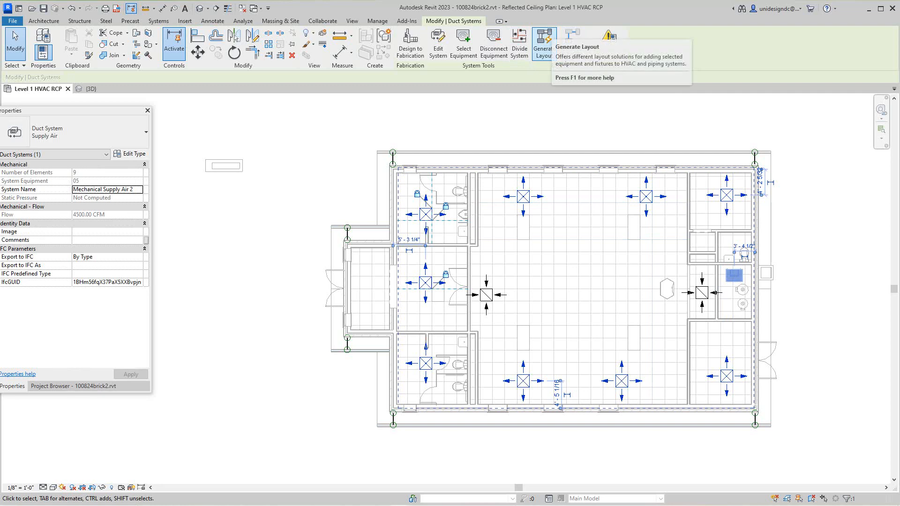
pyautogui.click(543, 44)
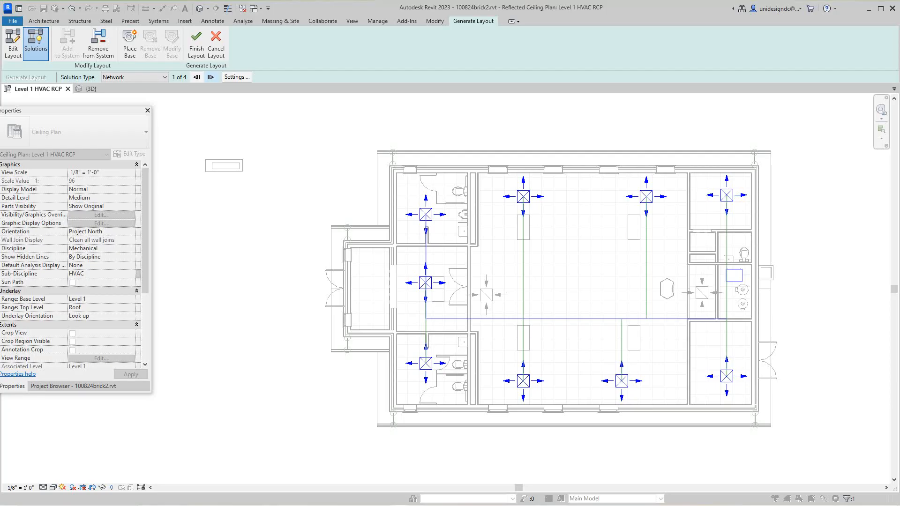
# Switch the duct layout's solution type to Perimeter and preview its proposed routings up to solution 4 of 5.
pyautogui.click(164, 78)
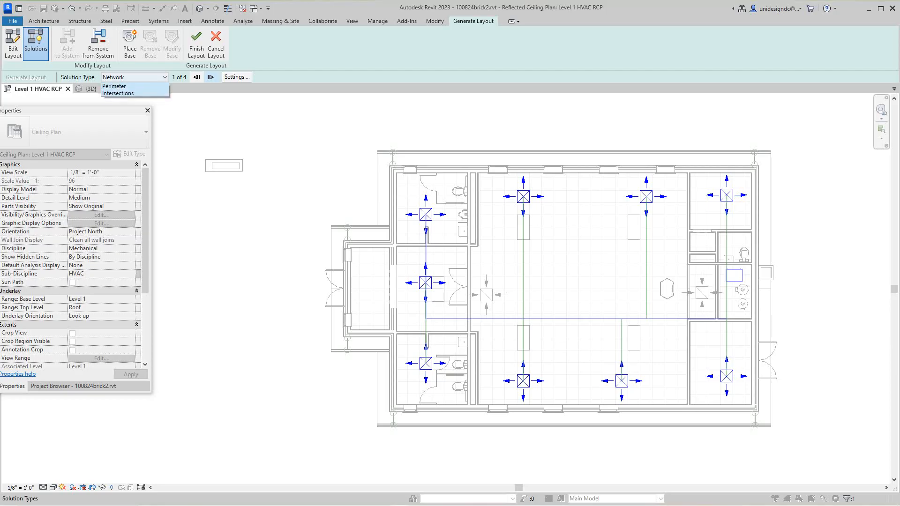
pyautogui.click(122, 94)
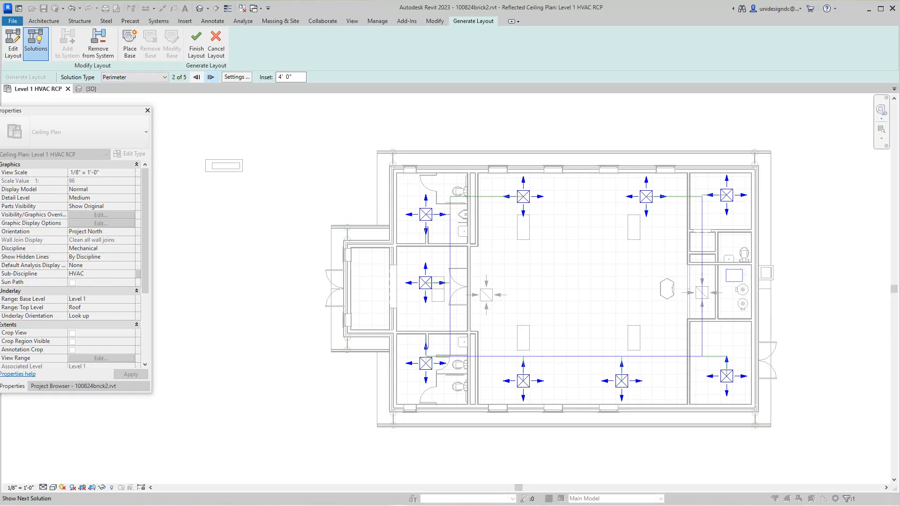
pyautogui.click(211, 77)
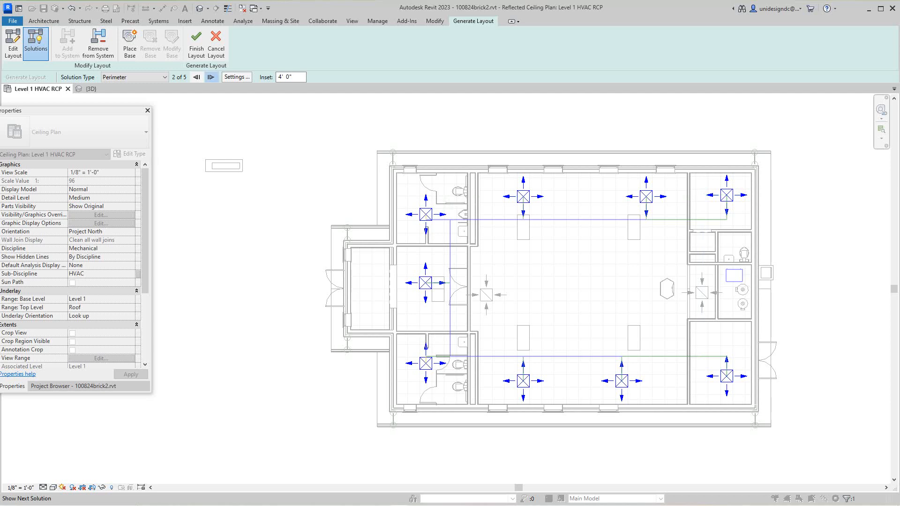
pyautogui.click(211, 77)
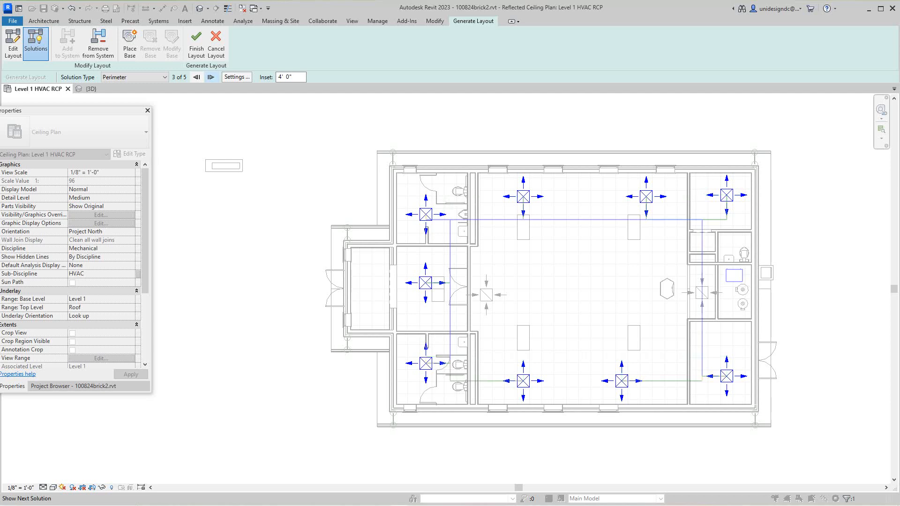
pyautogui.click(211, 77)
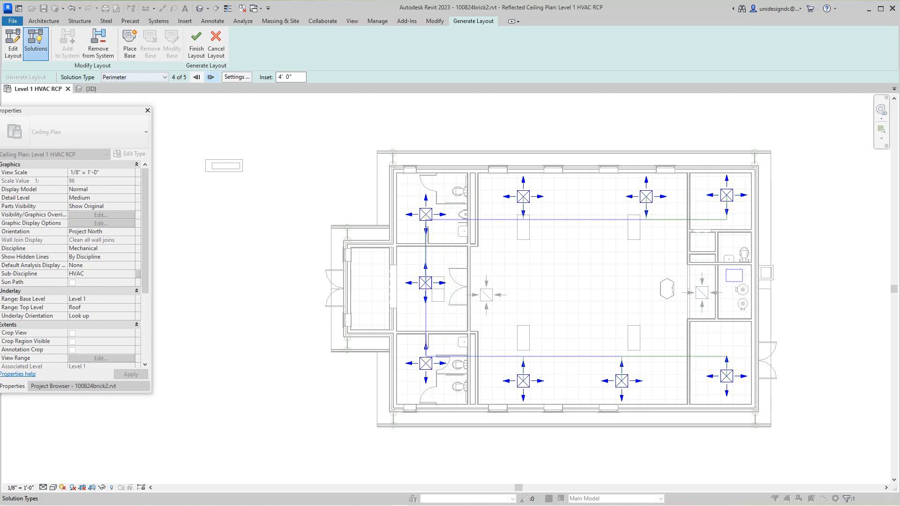
# Set the duct layout's solution type back to Network and show solution 2 of 4.
pyautogui.click(133, 76)
pyautogui.click(113, 86)
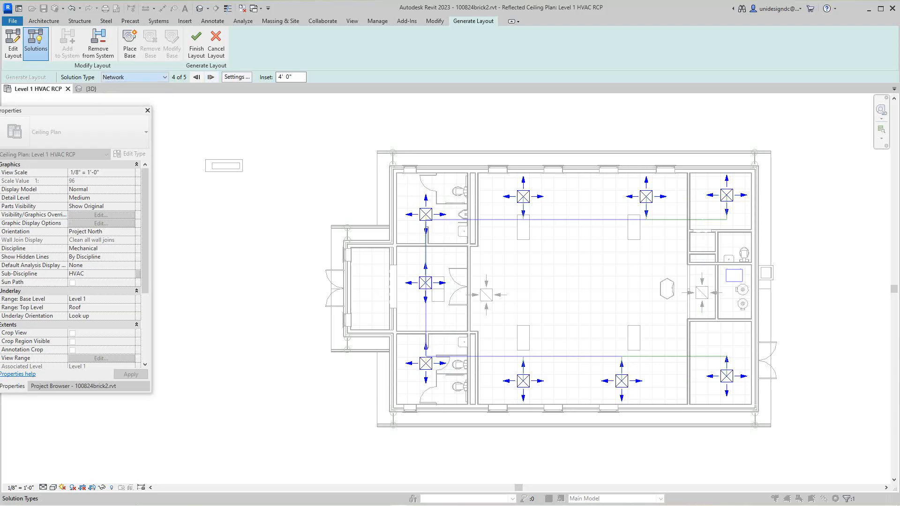
pyautogui.click(211, 77)
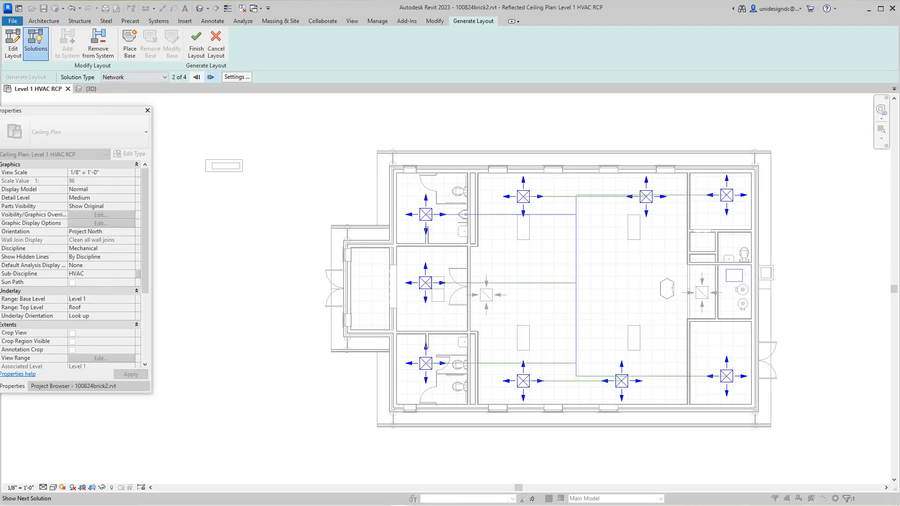
# Preview the remaining Network duct routings through solution 4 of 4, and return to solution 1 of 4.
pyautogui.click(211, 77)
pyautogui.click(211, 77)
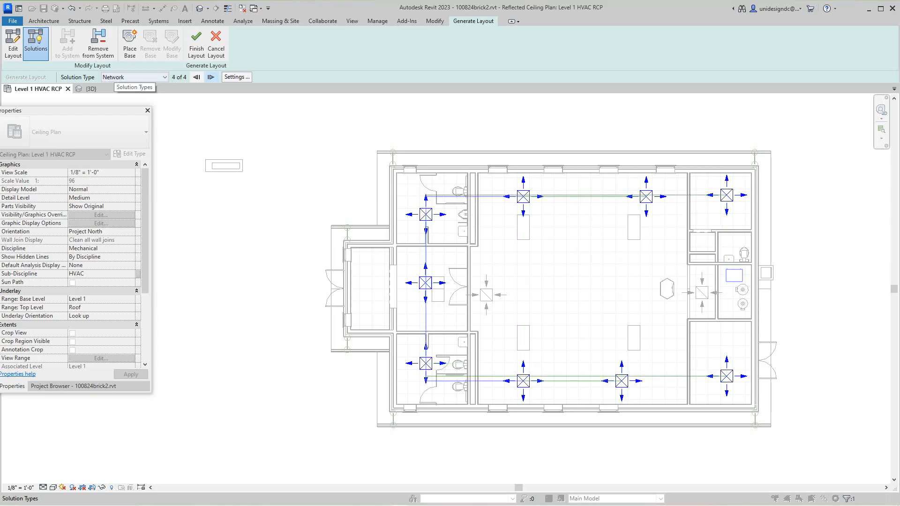
pyautogui.click(196, 77)
pyautogui.click(196, 77)
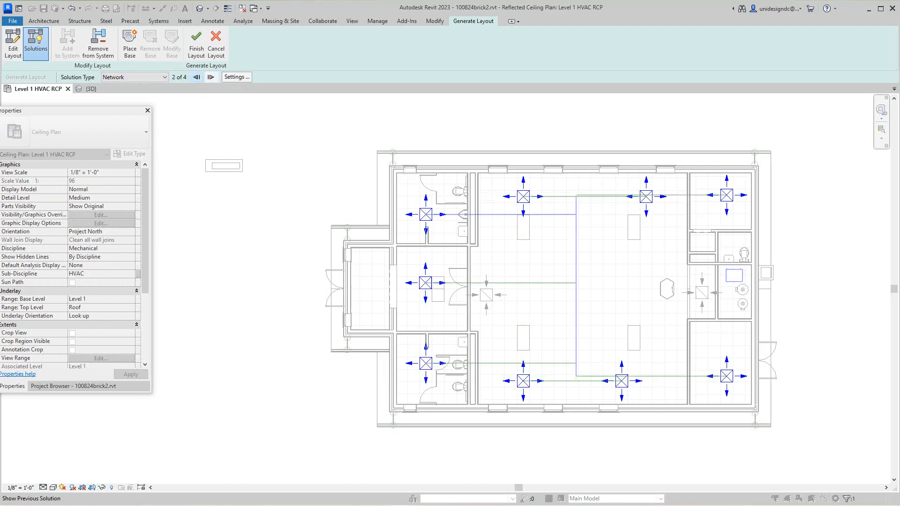
pyautogui.click(197, 77)
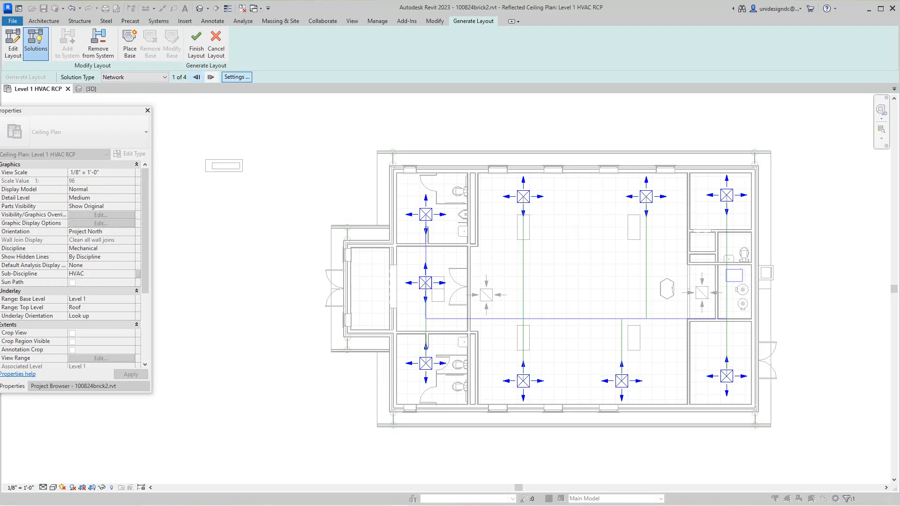
# Set the main ducts' conversion type to Rectangular Duct: Radius Elbows / Taps and their offset to 10' 6".
pyautogui.click(236, 77)
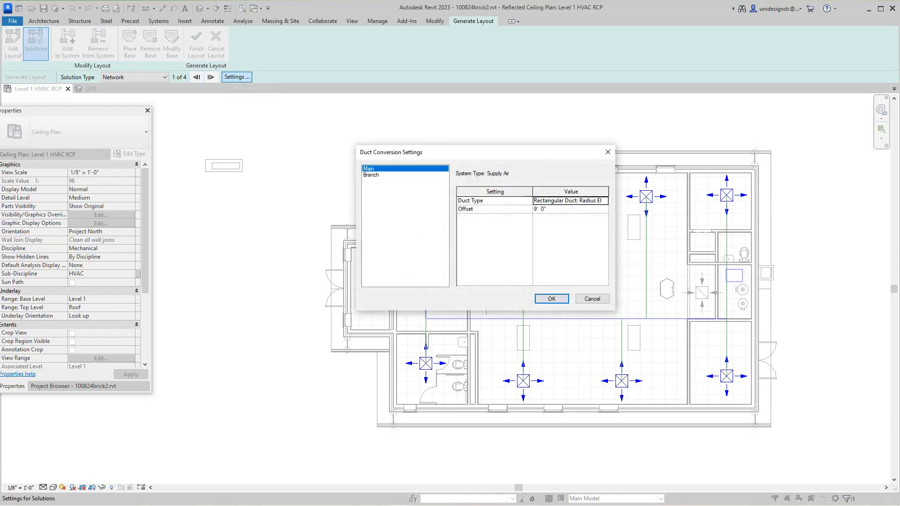
pyautogui.moveTo(499, 152); pyautogui.dragTo(247, 231)
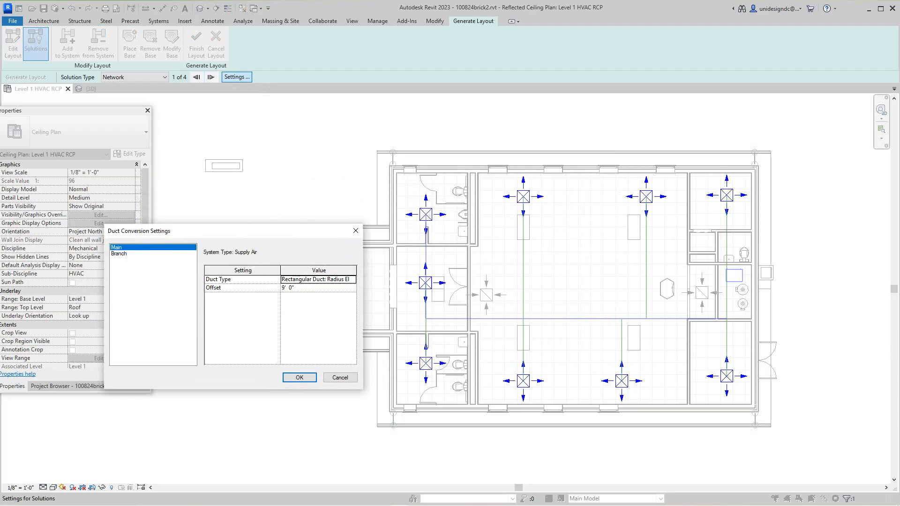
pyautogui.doubleClick(304, 288)
pyautogui.write('10')
pyautogui.click(352, 280)
pyautogui.click(351, 279)
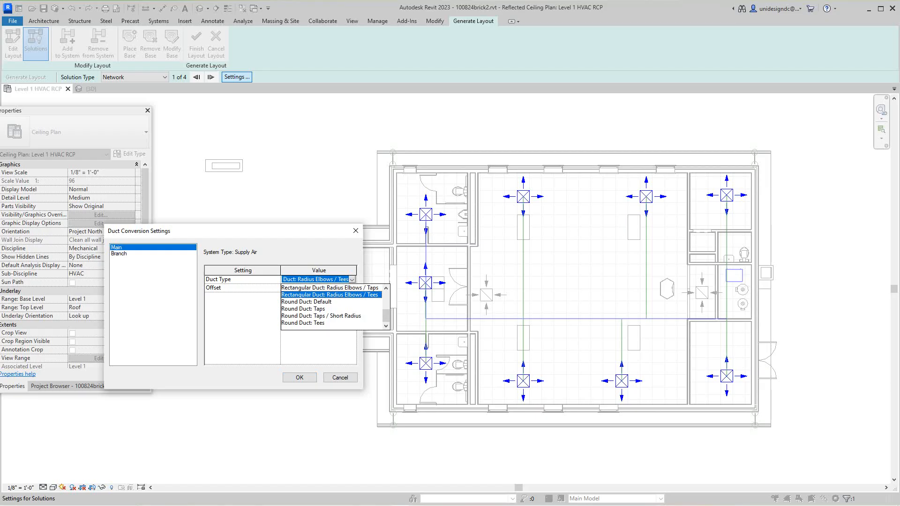
pyautogui.press('Return')
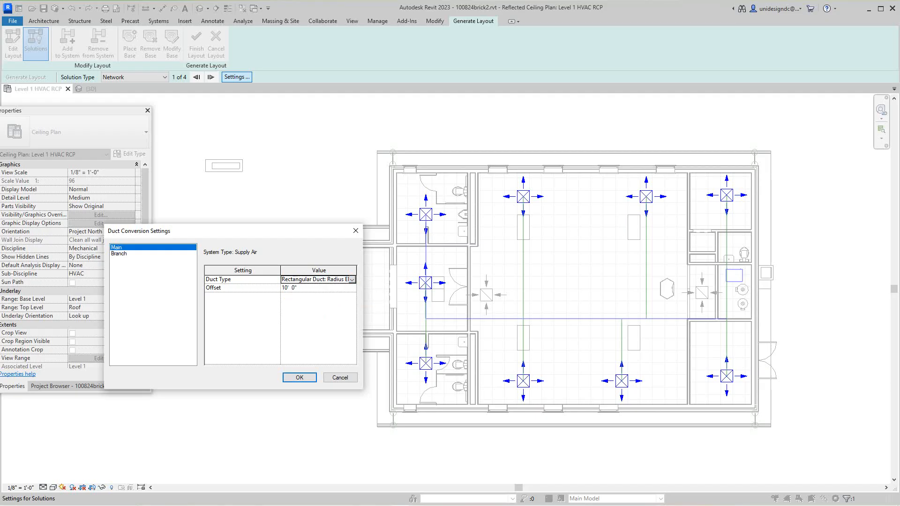
pyautogui.doubleClick(289, 288)
pyautogui.moveTo(290, 287); pyautogui.dragTo(298, 288)
pyautogui.write('6"')
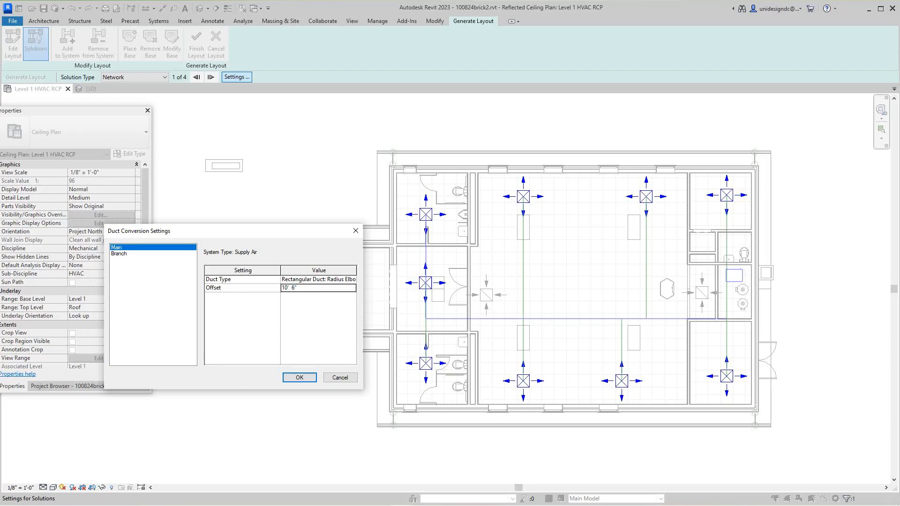
# Set the branch ducts' offset to 10' 6" and flex duct type to Flex Duct Round : Flex - Round, and accept the conversion settings.
pyautogui.click(119, 254)
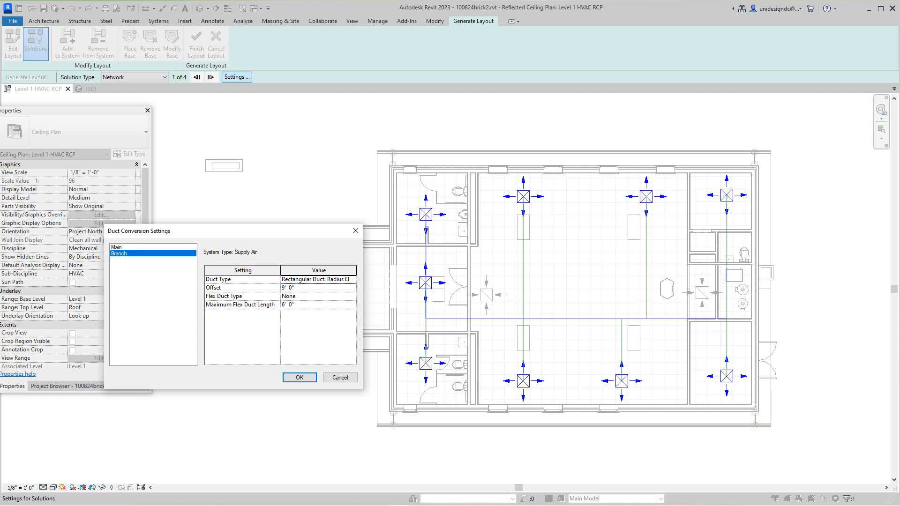
pyautogui.doubleClick(288, 288)
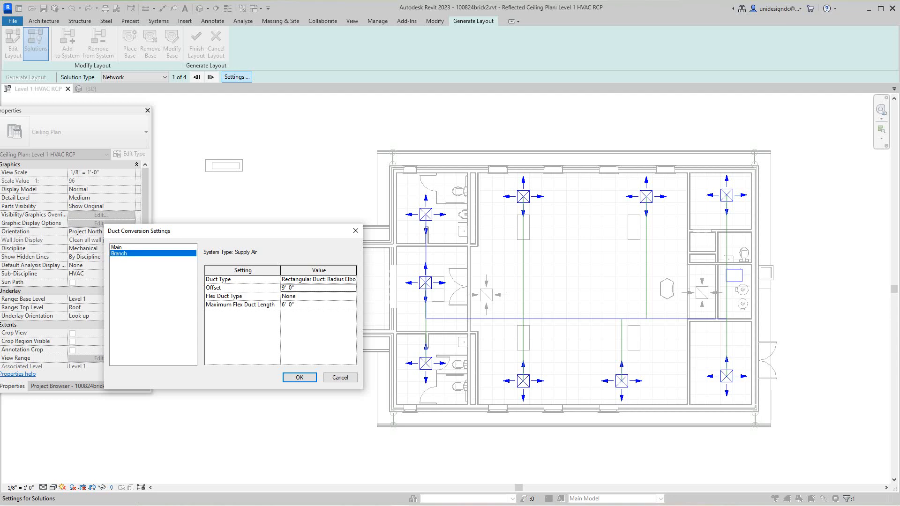
pyautogui.write('10 6')
pyautogui.click(351, 296)
pyautogui.click(351, 296)
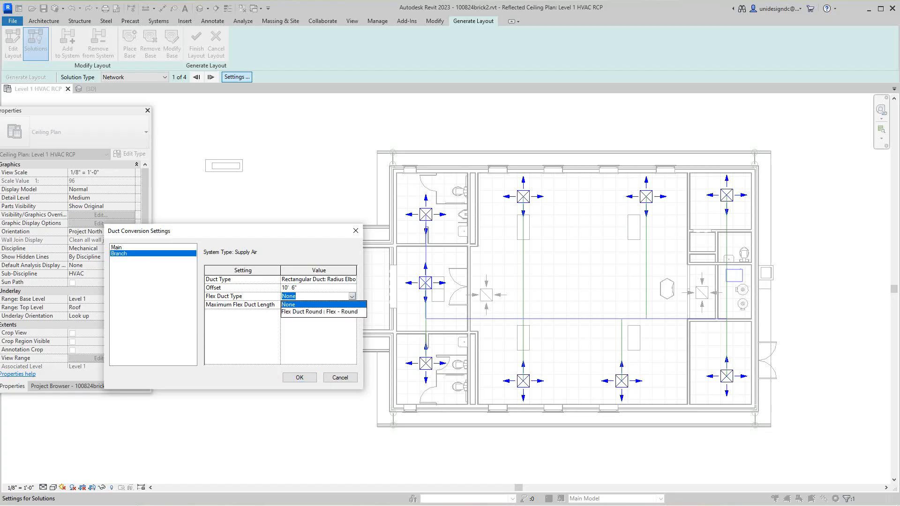
pyautogui.click(320, 312)
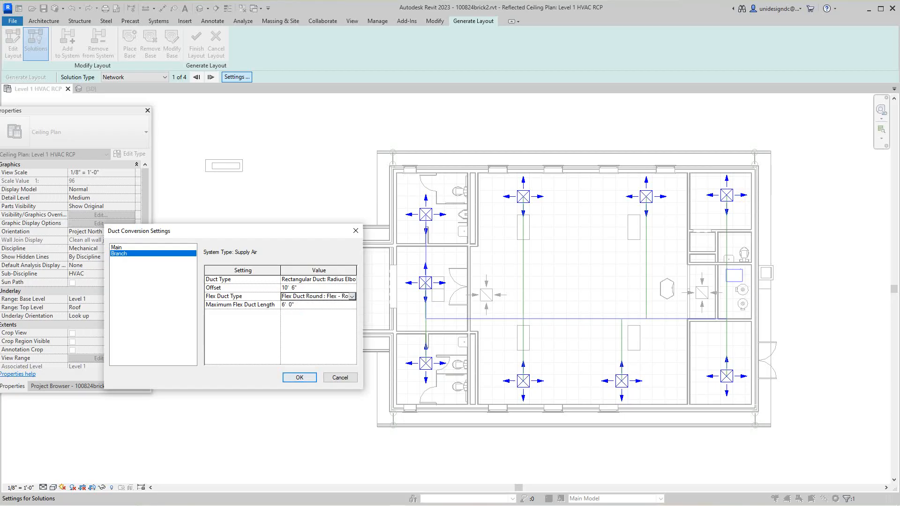
pyautogui.press('Return')
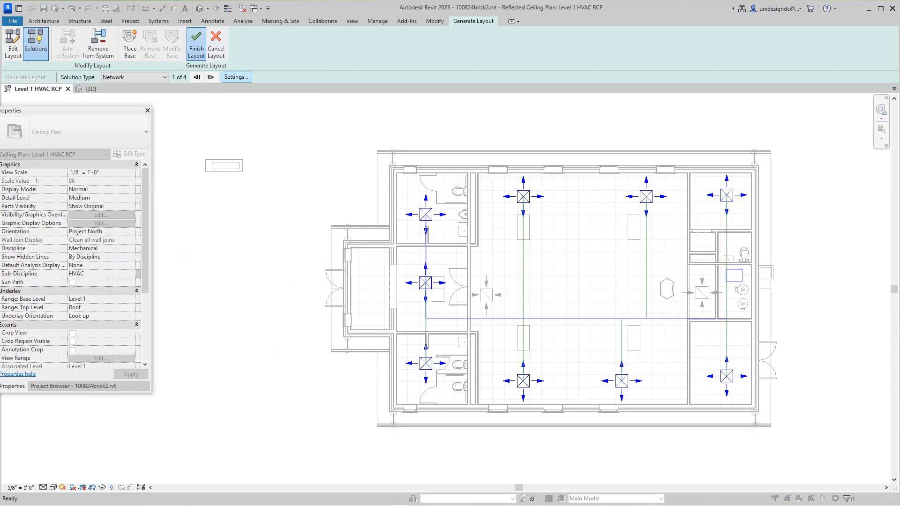
# Finish the duct layout and delete the unattached tap at the main duct's west end to resolve the error.
pyautogui.click(196, 44)
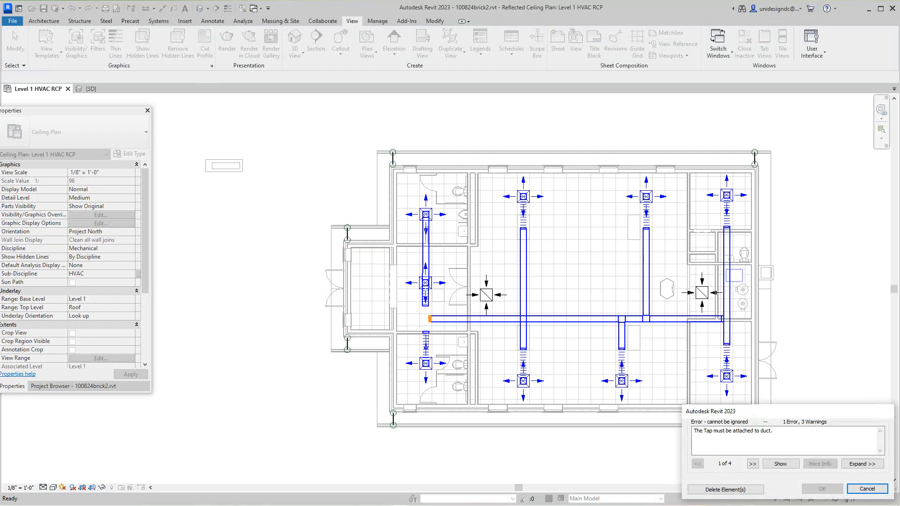
pyautogui.scroll(-1, 574, 329)
pyautogui.moveTo(564, 330); pyautogui.dragTo(383, 272, button='middle')
pyautogui.scroll(2, 472, 298)
pyautogui.scroll(-1, 565, 348)
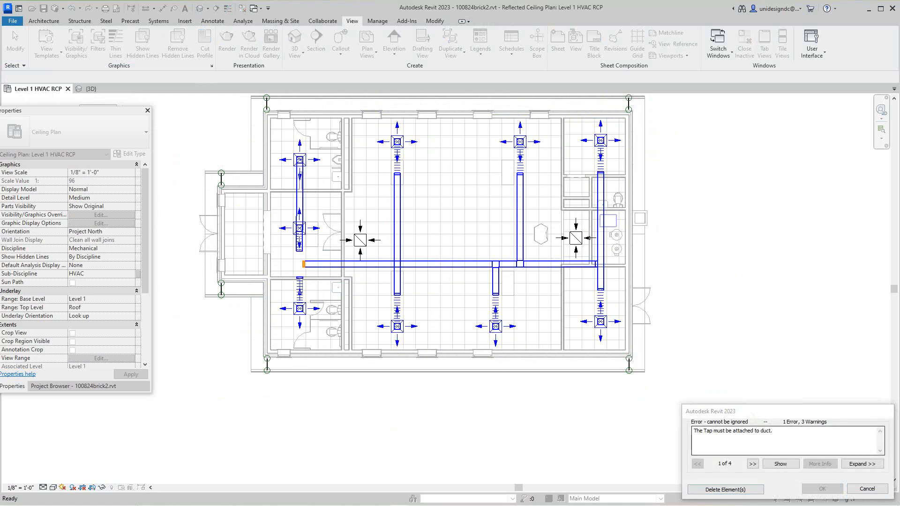
pyautogui.scroll(5, 309, 265)
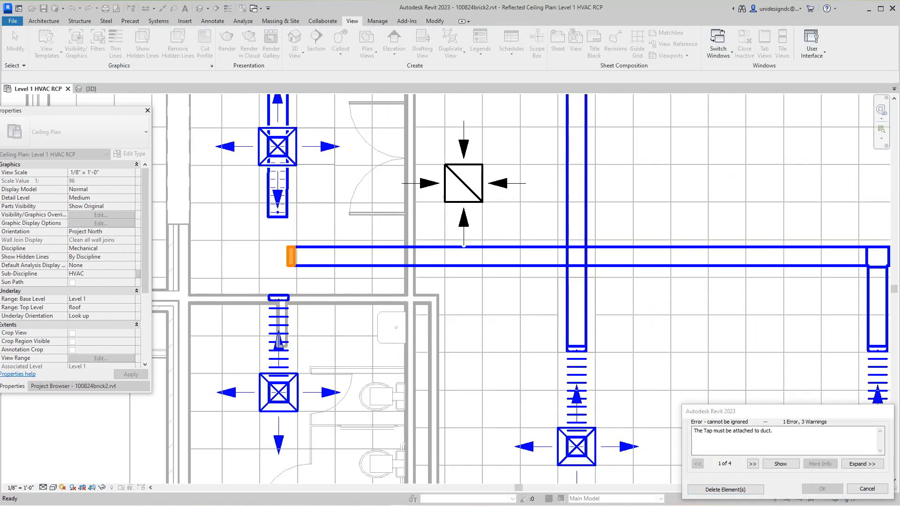
pyautogui.scroll(-4, 308, 265)
pyautogui.scroll(-2, 285, 258)
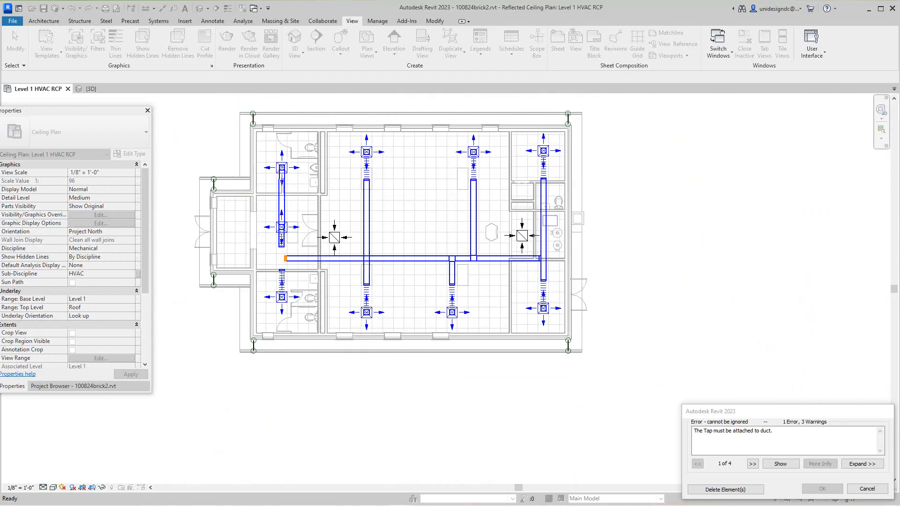
pyautogui.scroll(-2, 364, 311)
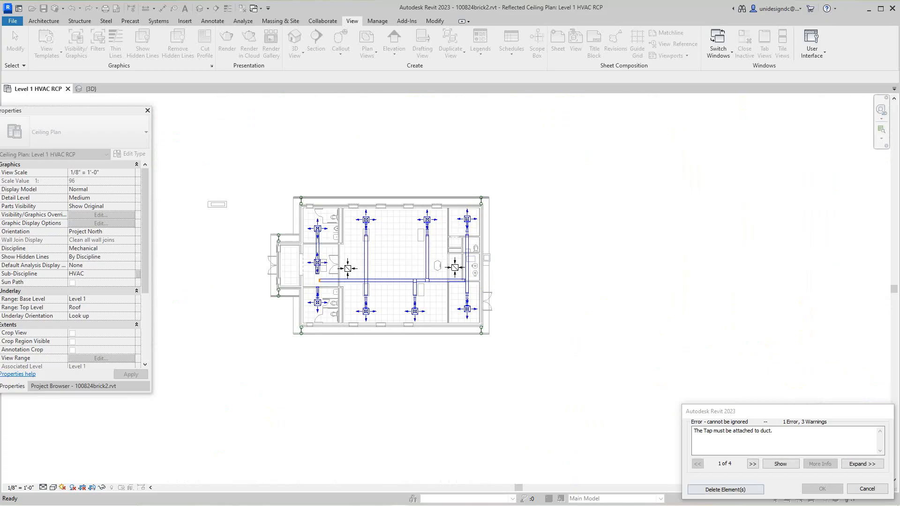
pyautogui.click(725, 489)
pyautogui.scroll(4, 317, 280)
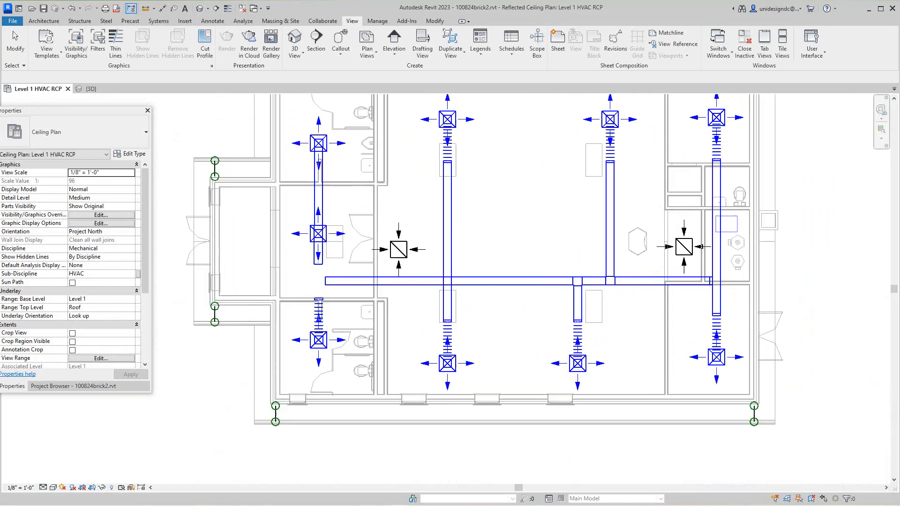
pyautogui.scroll(-2, 324, 284)
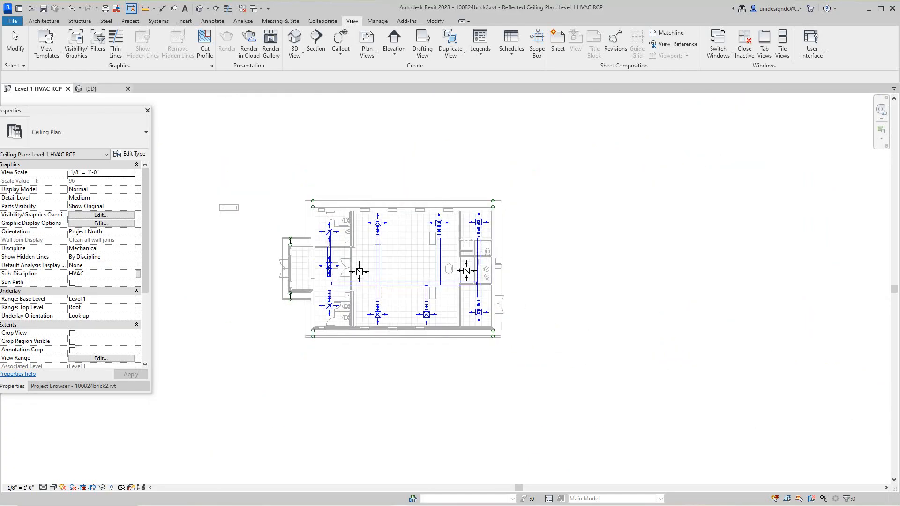
# Switch to the 3D view and orient it to the Level 1 HVAC PLAN floor plan.
pyautogui.click(91, 89)
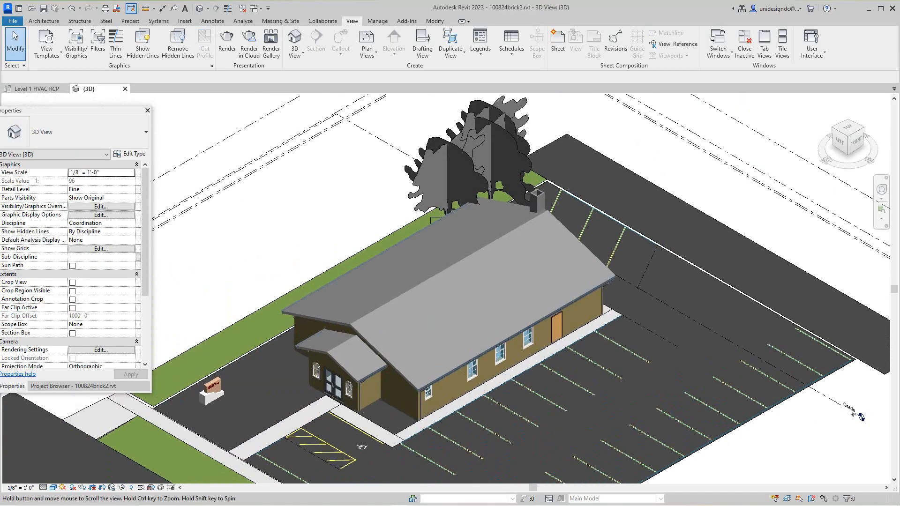
pyautogui.moveTo(529, 299); pyautogui.dragTo(458, 277, button='middle')
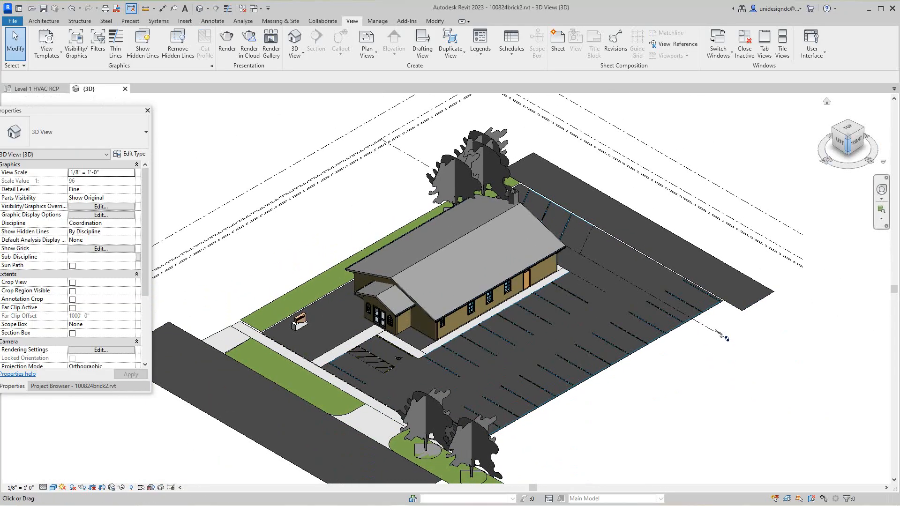
pyautogui.rightClick(848, 147)
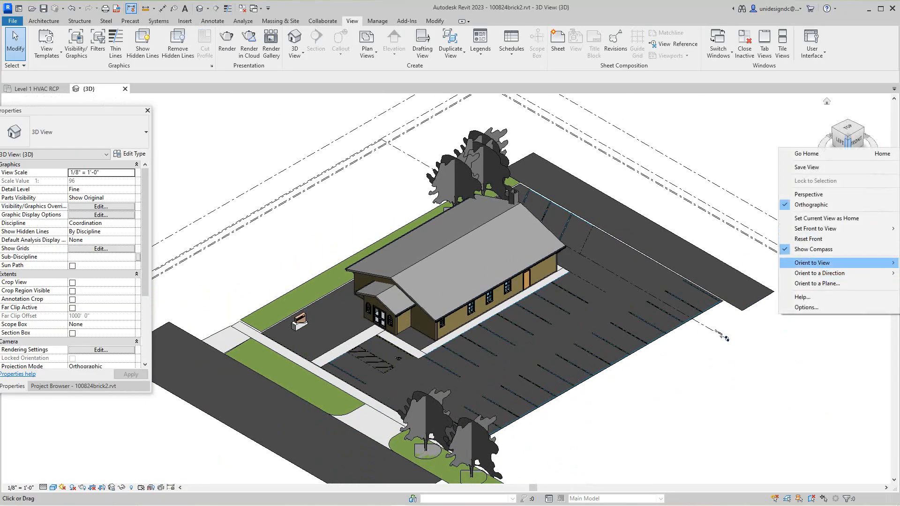
pyautogui.moveTo(812, 262)
pyautogui.moveTo(753, 261)
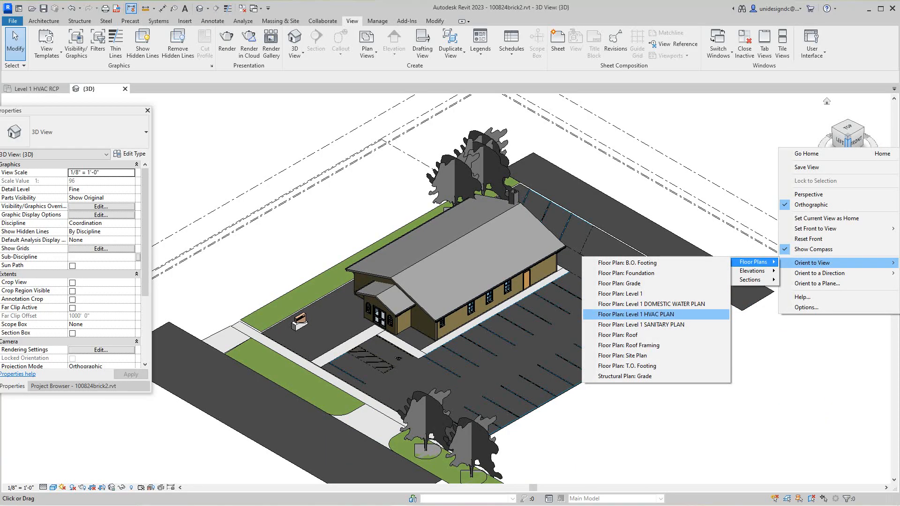
pyautogui.click(636, 313)
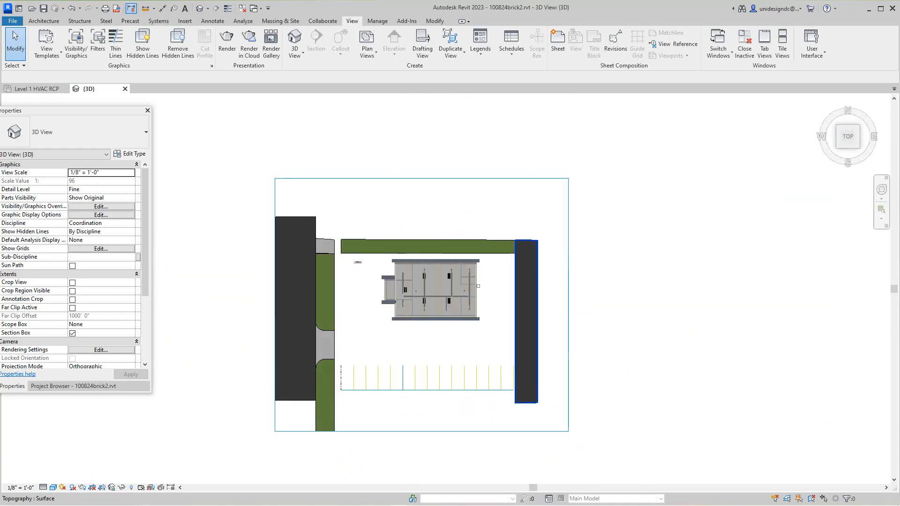
# Extend the west end of the rectangular main duct to line up with the disconnected western branch ducts.
pyautogui.scroll(4, 445, 243)
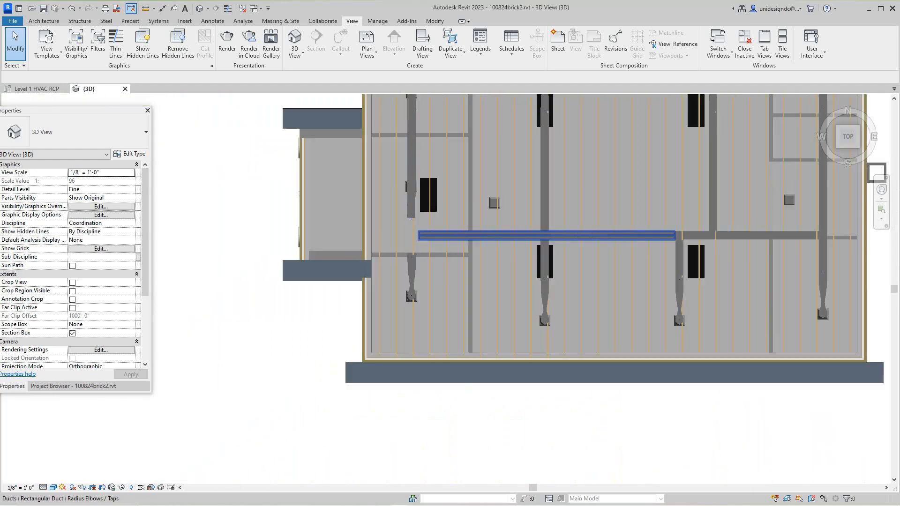
pyautogui.scroll(2, 421, 234)
pyautogui.scroll(-3, 396, 266)
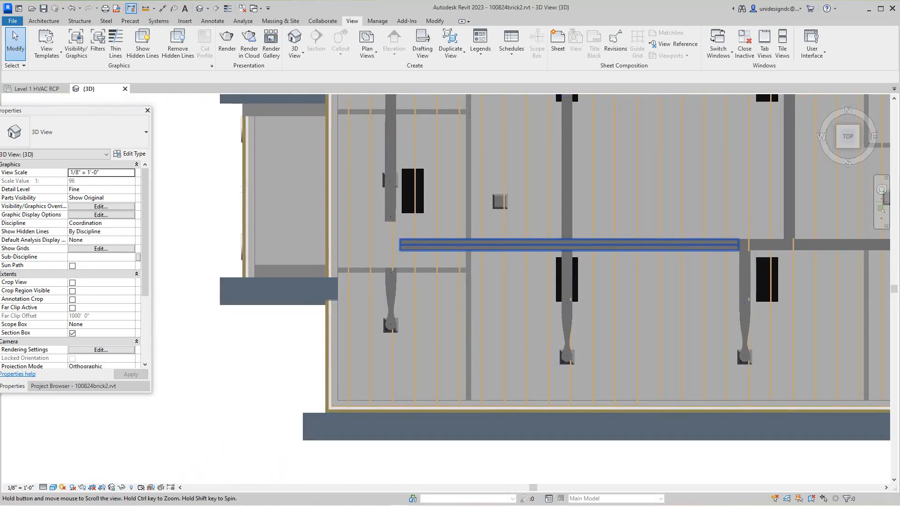
pyautogui.moveTo(446, 244); pyautogui.dragTo(398, 279, button='middle')
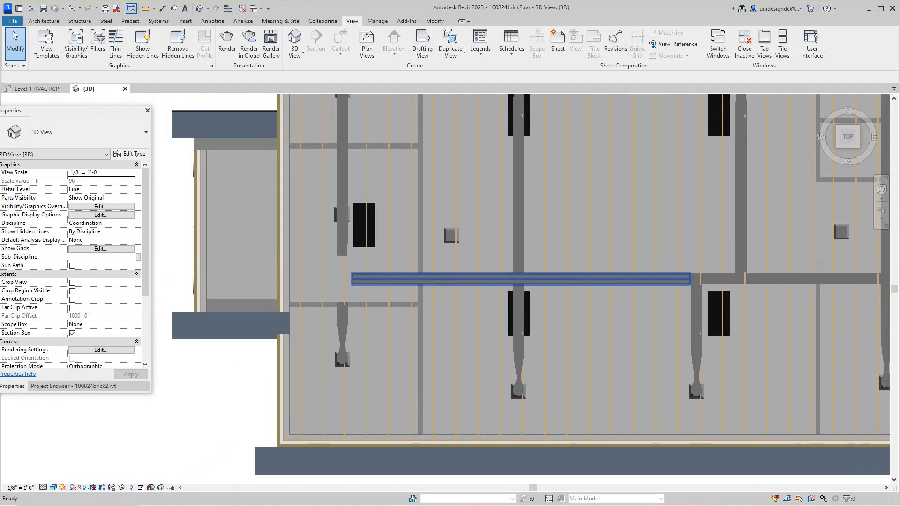
pyautogui.click(398, 278)
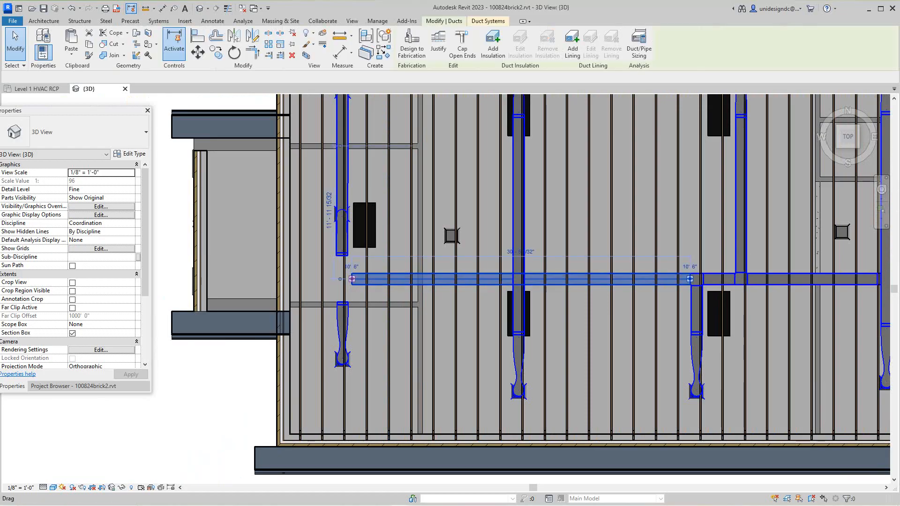
pyautogui.scroll(2, 352, 278)
pyautogui.moveTo(352, 279); pyautogui.dragTo(341, 279)
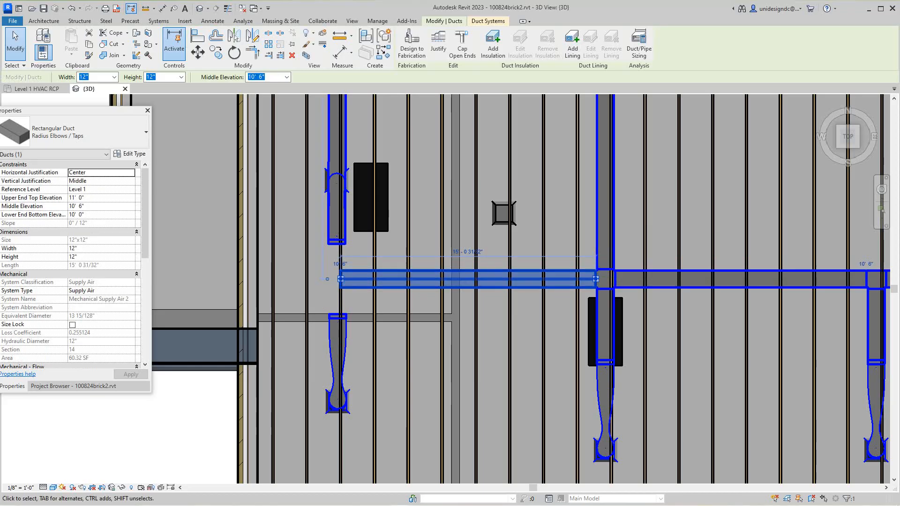
# Shift the north branch duct serving the large room's eastern diffuser slightly west along the main duct.
pyautogui.scroll(-1, 342, 280)
pyautogui.scroll(-4, 351, 282)
pyautogui.moveTo(351, 282); pyautogui.dragTo(338, 336, button='middle')
pyautogui.scroll(5, 337, 180)
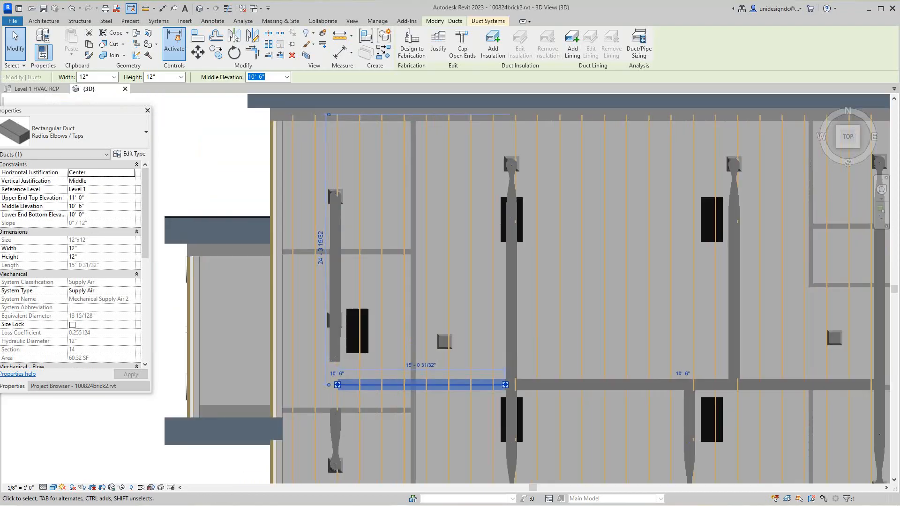
pyautogui.scroll(-4, 328, 281)
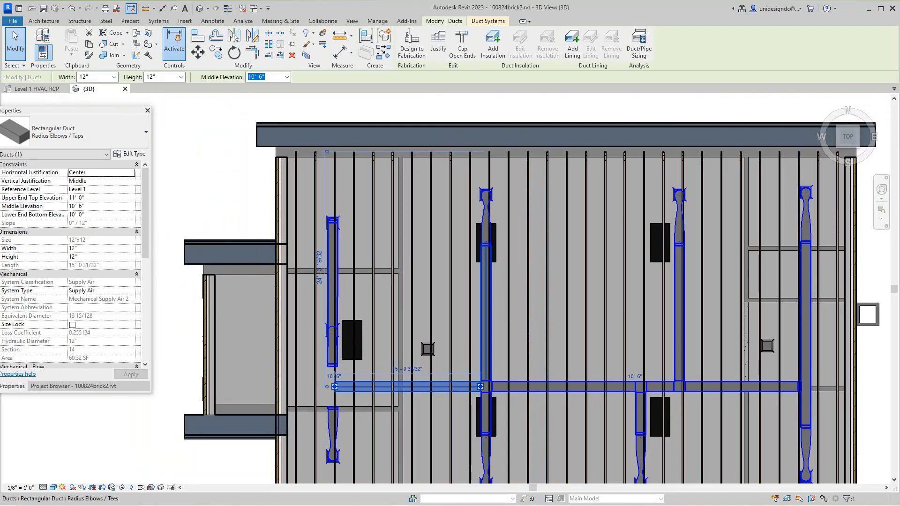
pyautogui.scroll(3, 436, 304)
pyautogui.moveTo(805, 304); pyautogui.dragTo(656, 246, button='middle')
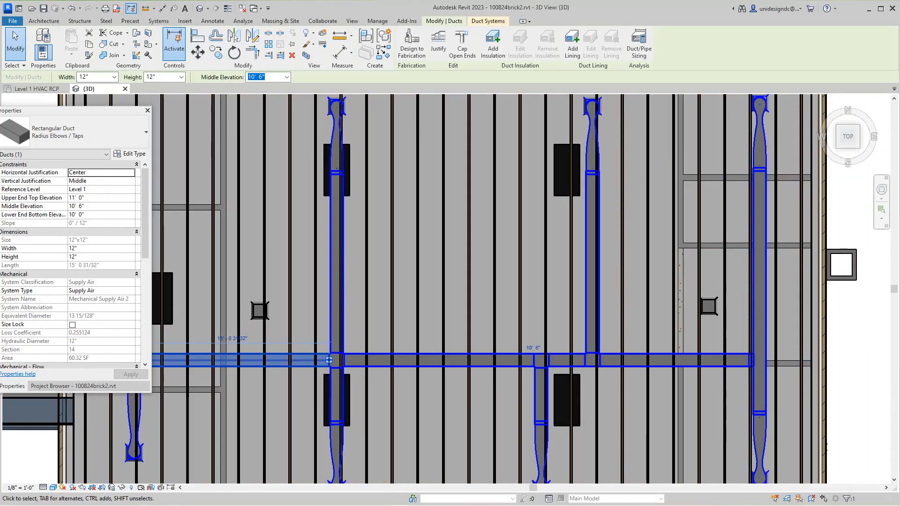
pyautogui.click(592, 263)
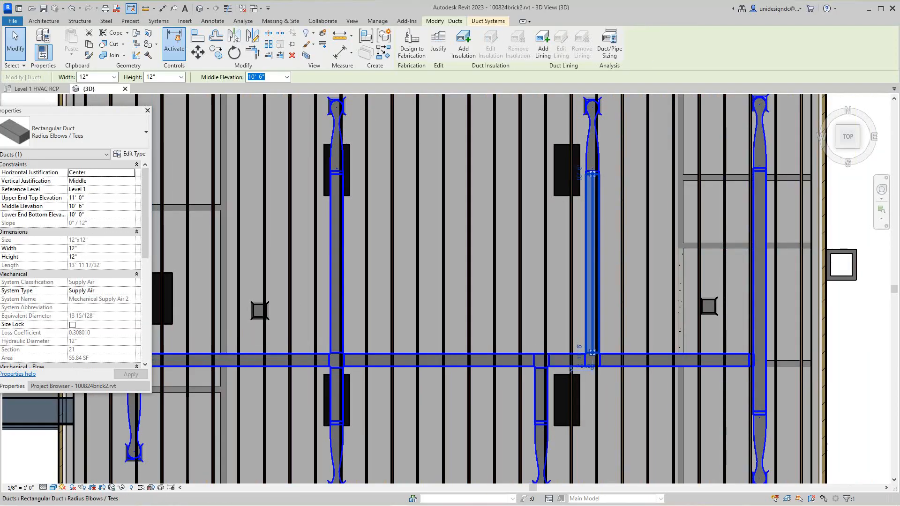
pyautogui.moveTo(592, 262); pyautogui.dragTo(583, 262)
pyautogui.scroll(-4, 614, 313)
pyautogui.scroll(5, 599, 255)
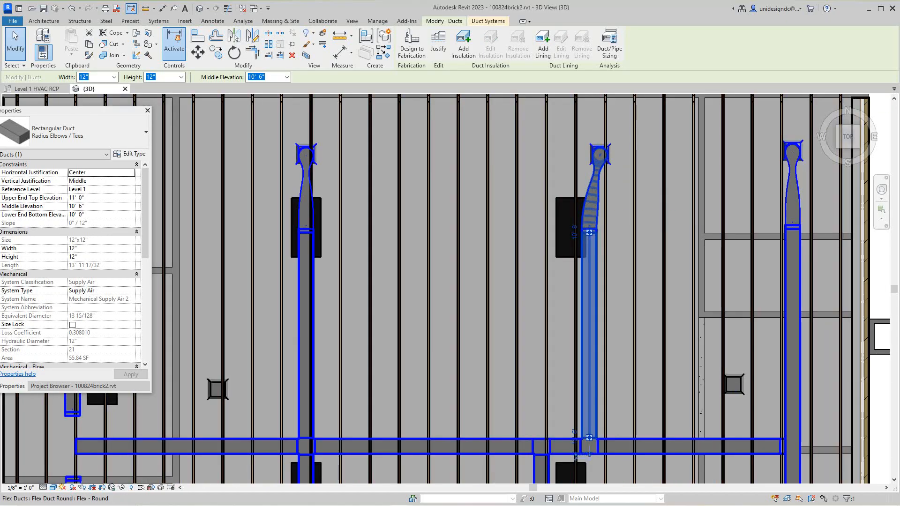
# Deselect the branch duct and examine the whole supply duct layout from above, including the disconnected western branches.
pyautogui.scroll(-2, 499, 333)
pyautogui.moveTo(498, 333); pyautogui.dragTo(724, 275, button='middle')
pyautogui.moveTo(484, 403); pyautogui.dragTo(441, 256, button='middle')
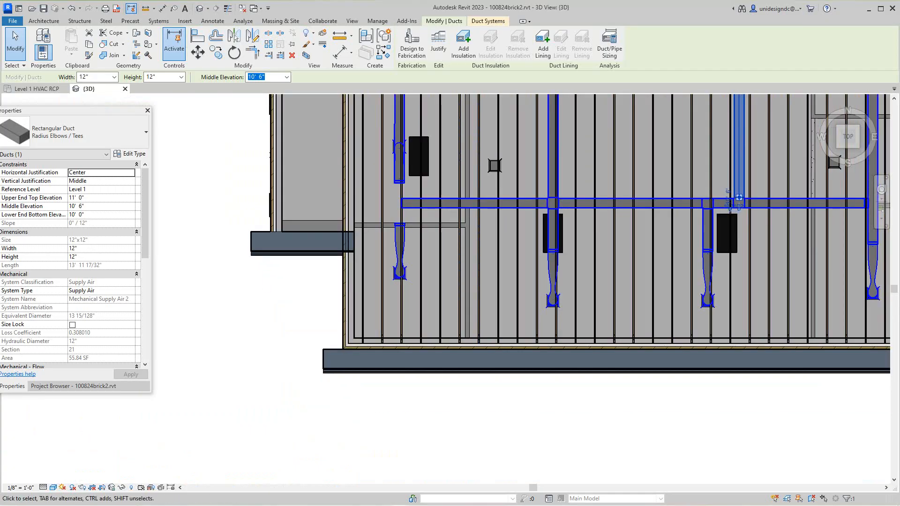
pyautogui.scroll(-2, 412, 436)
pyautogui.scroll(1, 403, 445)
pyautogui.press('Escape')
pyautogui.moveTo(496, 225); pyautogui.dragTo(485, 303, button='middle')
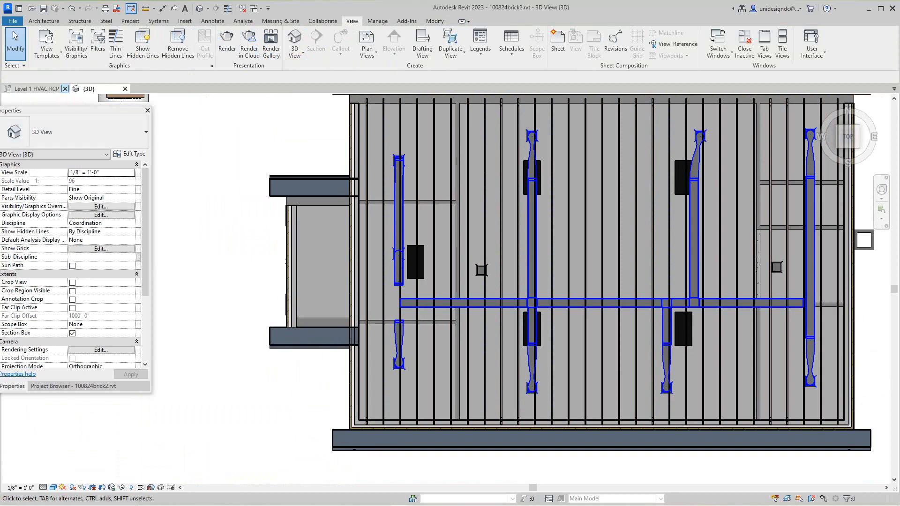
pyautogui.scroll(-1, 267, 296)
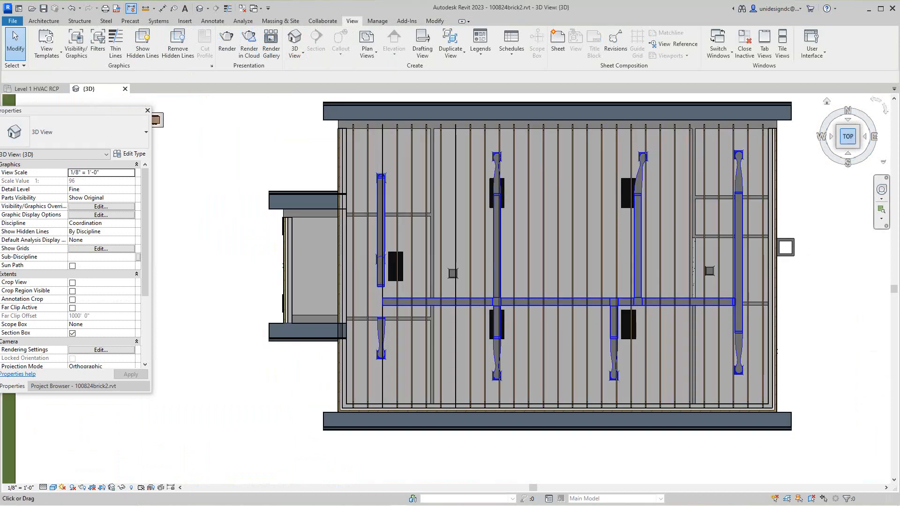
# Orient the 3D view to the building's left side and raise the section box's upper limit to the roof ridge.
pyautogui.moveTo(847, 139); pyautogui.dragTo(873, 97)
pyautogui.moveTo(416, 297); pyautogui.dragTo(419, 309, button='middle')
pyautogui.scroll(-2, 419, 310)
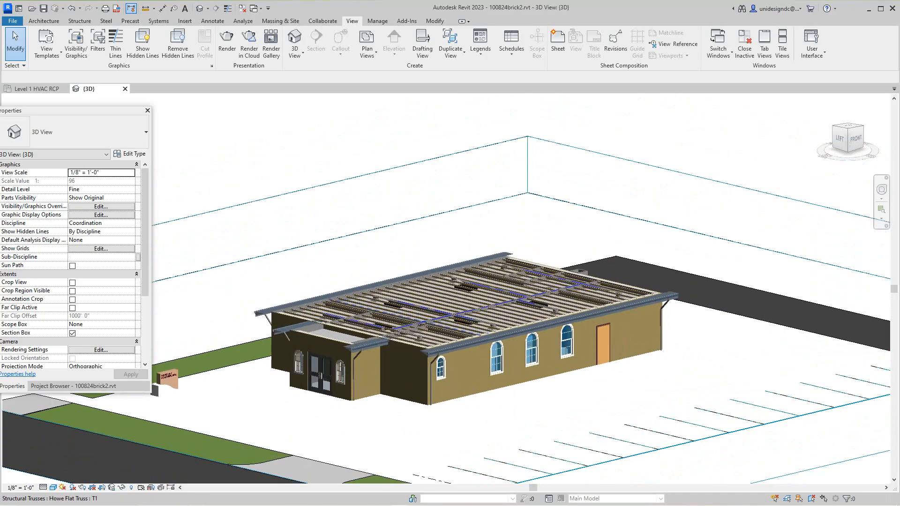
pyautogui.scroll(-1, 419, 312)
pyautogui.moveTo(848, 139); pyautogui.dragTo(852, 123)
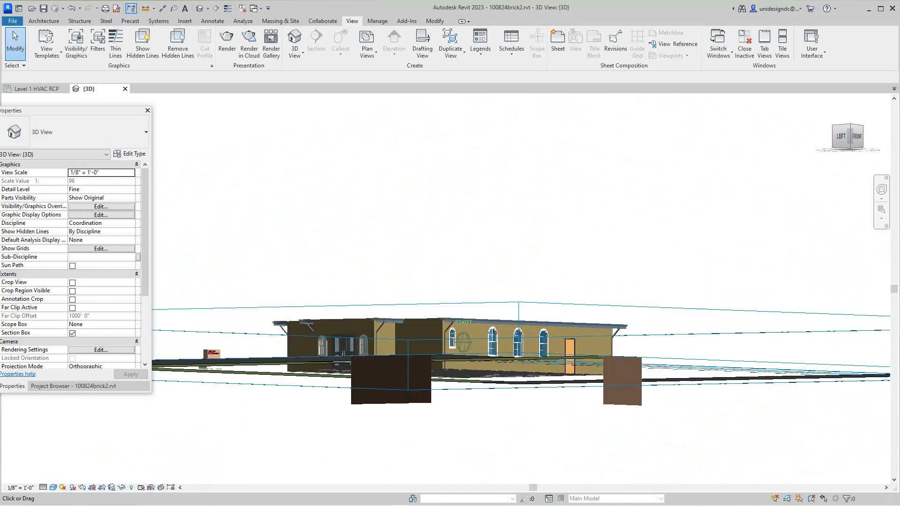
pyautogui.click(841, 136)
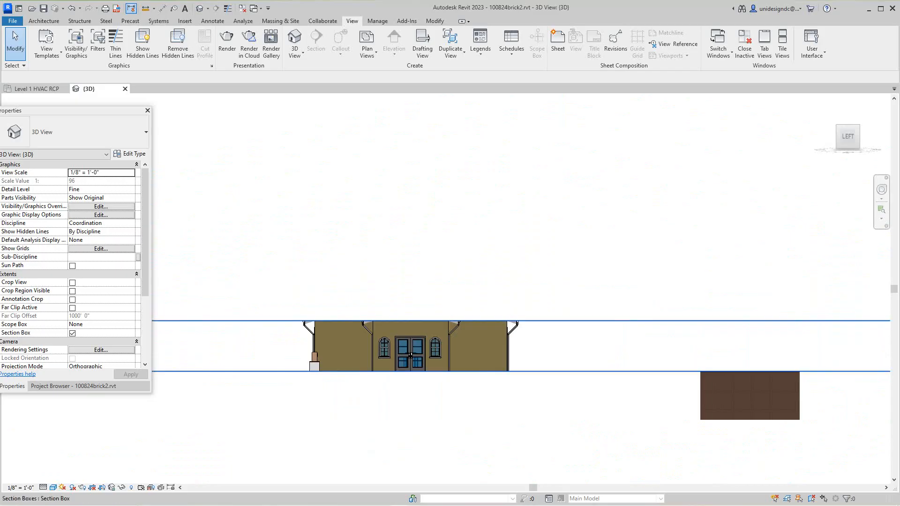
pyautogui.click(405, 320)
pyautogui.scroll(2, 404, 311)
pyautogui.moveTo(508, 327); pyautogui.dragTo(508, 284)
pyautogui.scroll(-1, 508, 284)
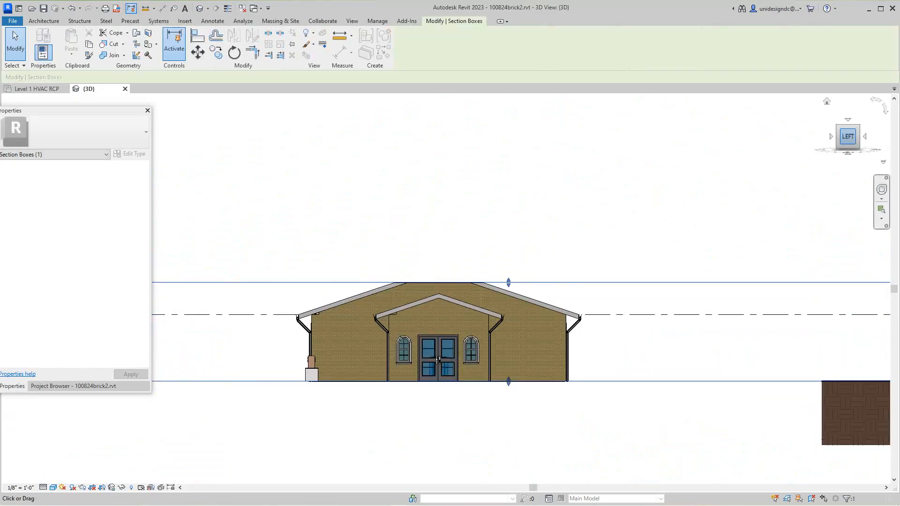
# Show the building at an angle and lower the section box's upper limit to expose the ducts among the roof trusses.
pyautogui.moveTo(847, 136); pyautogui.dragTo(823, 161)
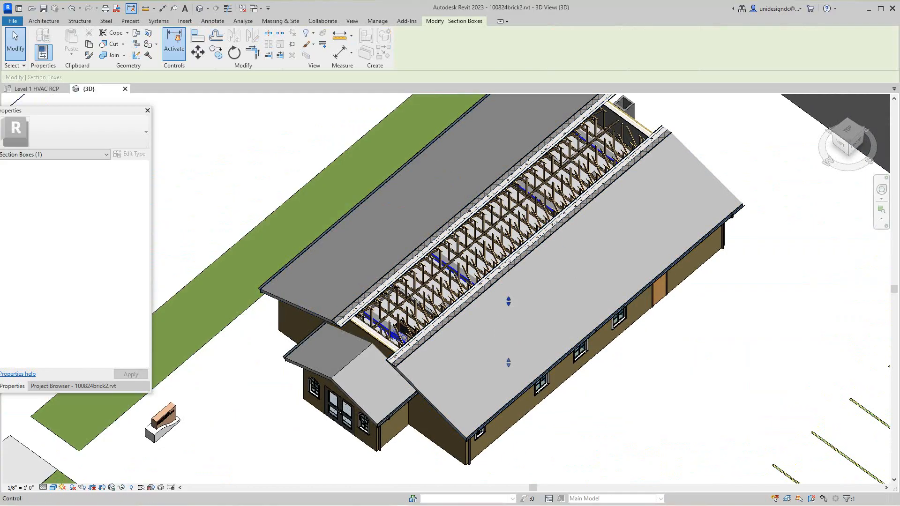
pyautogui.moveTo(509, 301); pyautogui.dragTo(509, 318)
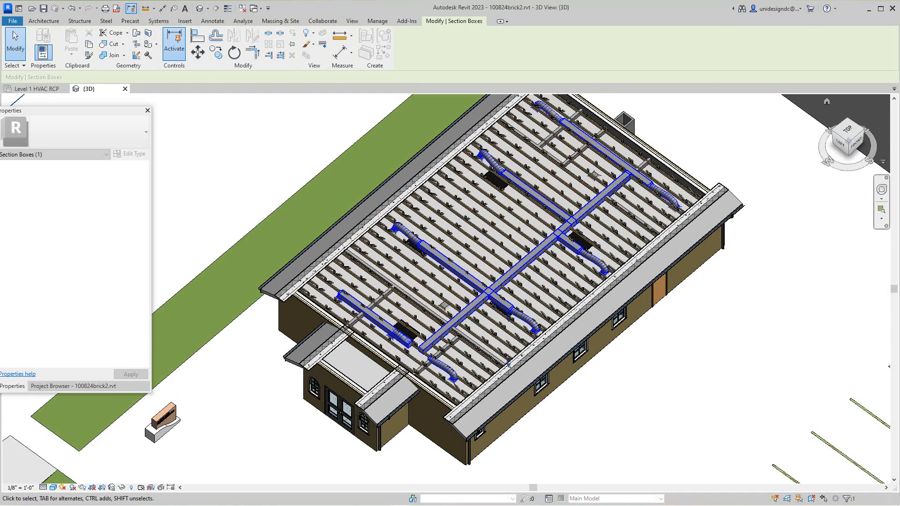
pyautogui.scroll(2, 497, 208)
pyautogui.scroll(-3, 497, 209)
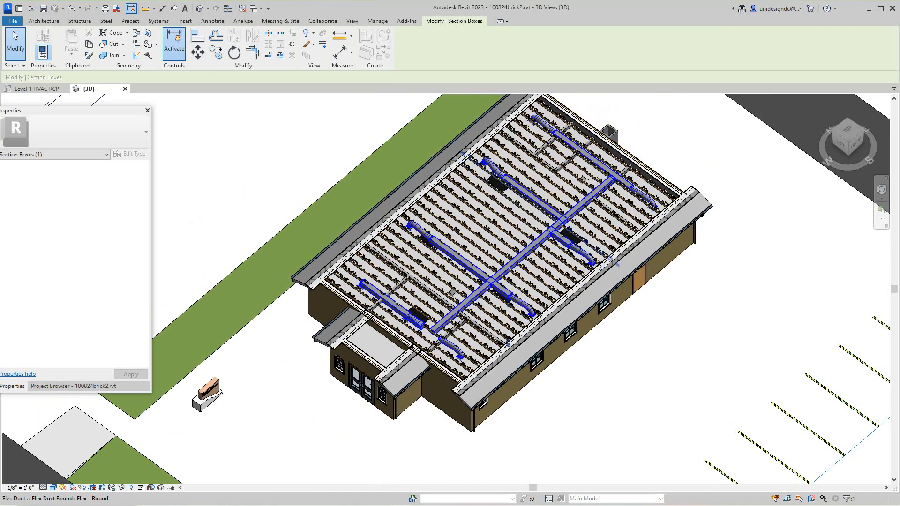
pyautogui.scroll(3, 497, 206)
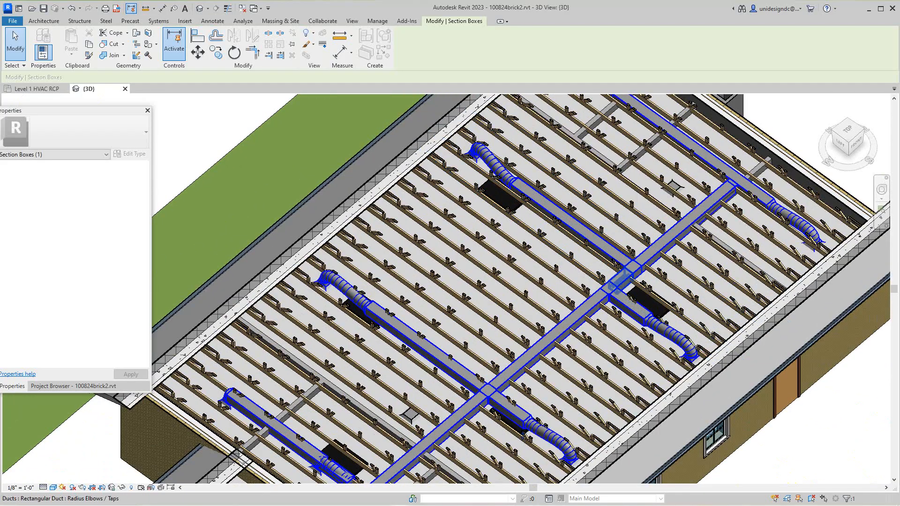
pyautogui.scroll(-3, 473, 324)
pyautogui.scroll(3, 402, 422)
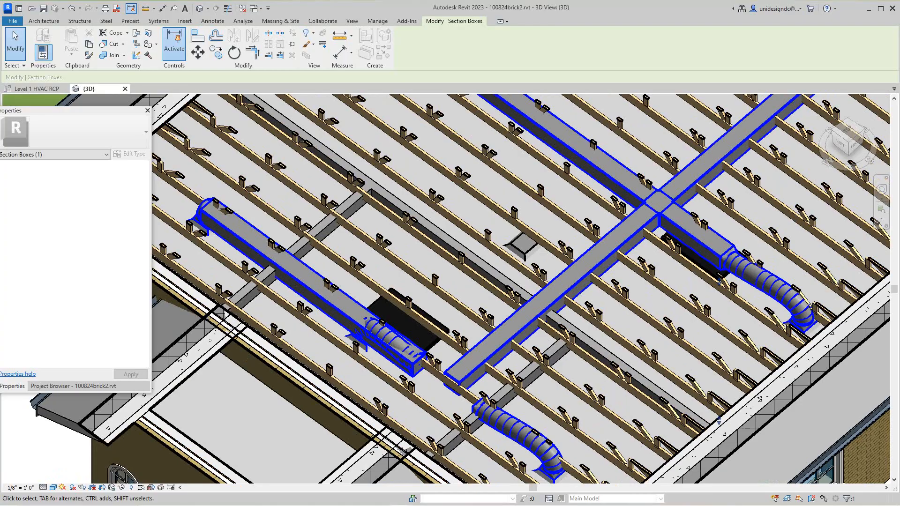
pyautogui.scroll(-3, 390, 331)
pyautogui.scroll(2, 307, 281)
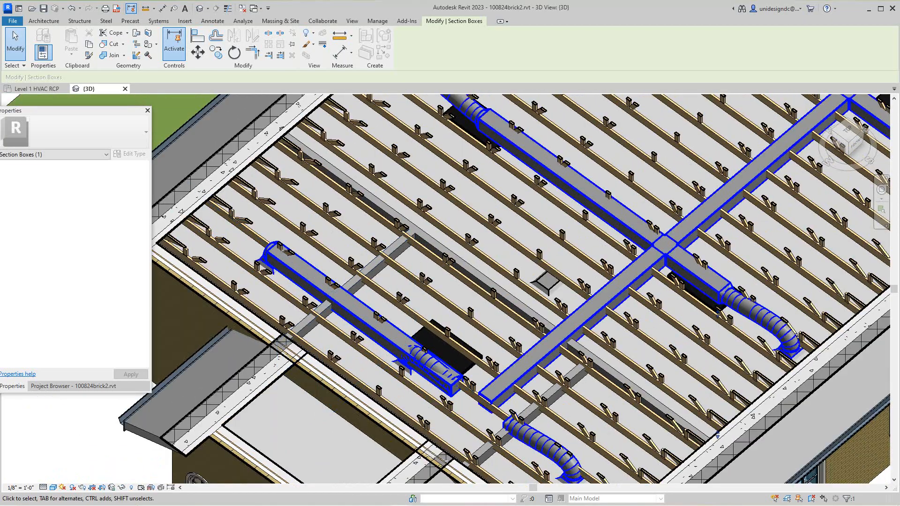
# Try to shift the disconnected northwest branch duct slightly sideways.
pyautogui.click(403, 363)
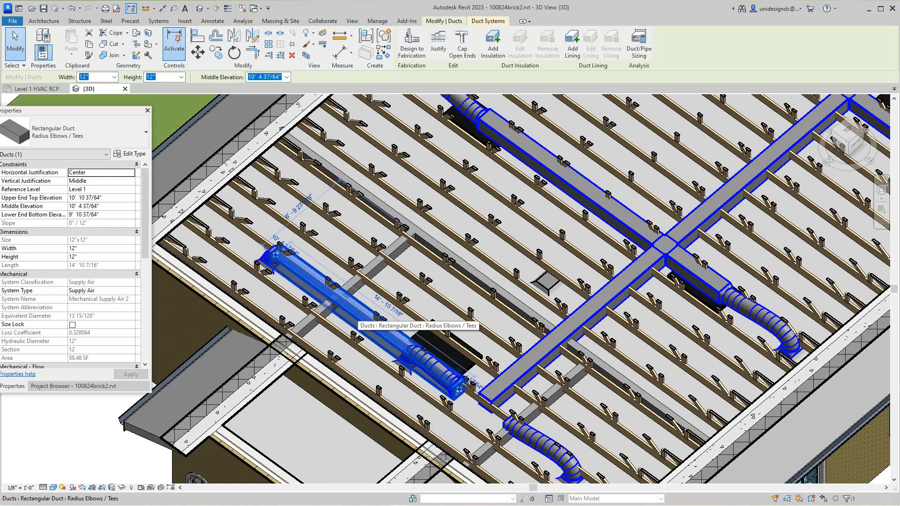
pyautogui.moveTo(357, 311); pyautogui.dragTo(354, 315)
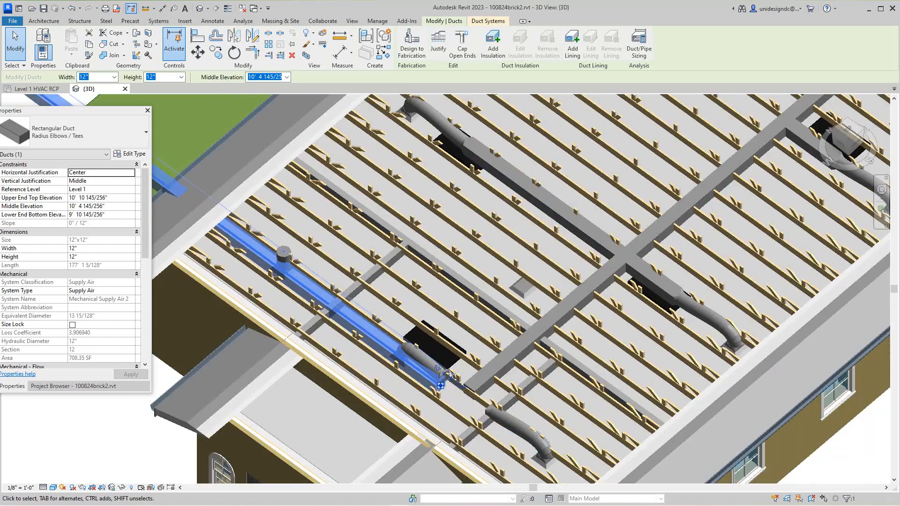
pyautogui.scroll(-10, 486, 422)
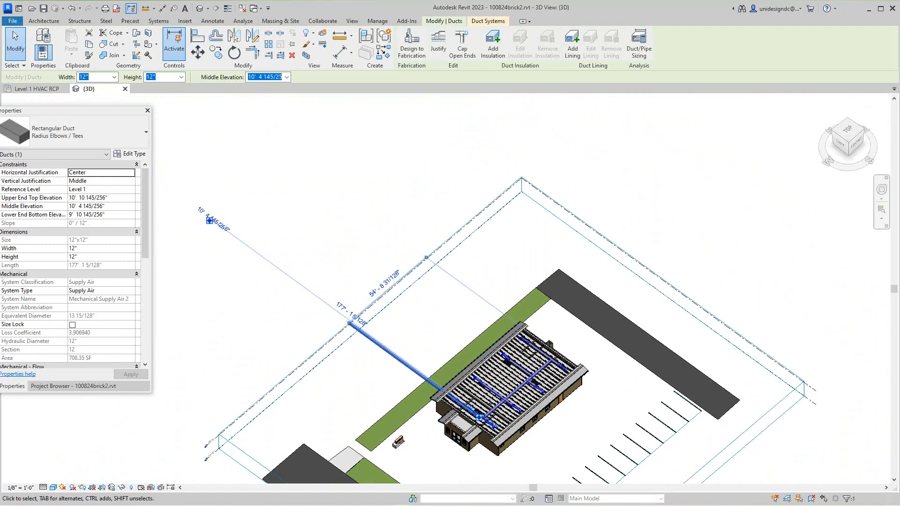
pyautogui.press('Escape')
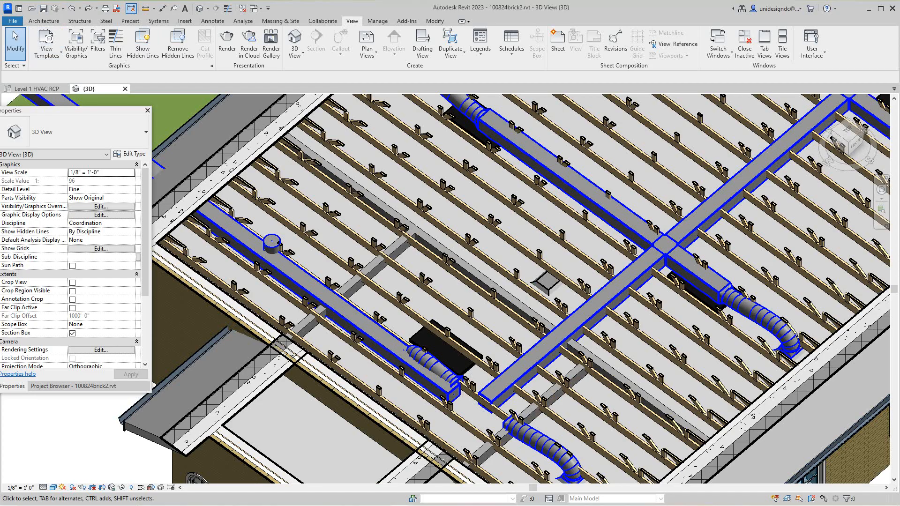
# Undo the shift of the northwest branch duct.
pyautogui.click(72, 9)
pyautogui.click(71, 9)
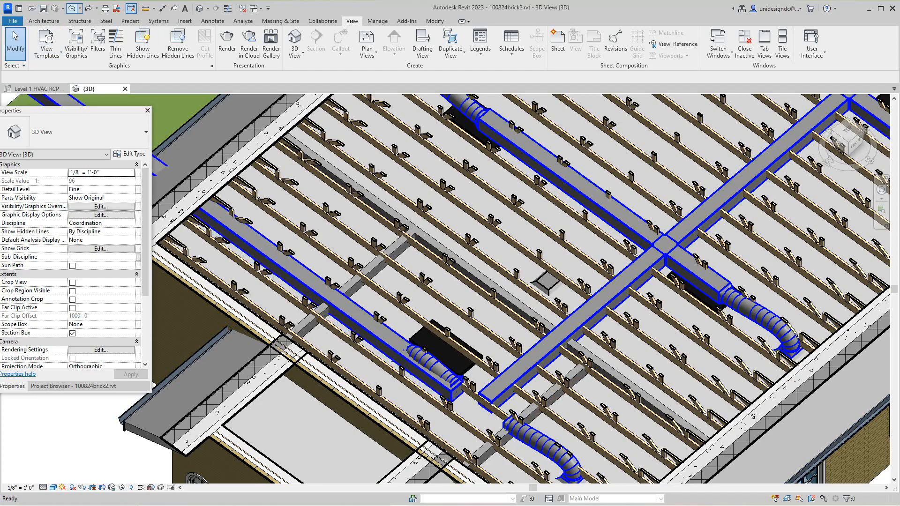
pyautogui.click(72, 9)
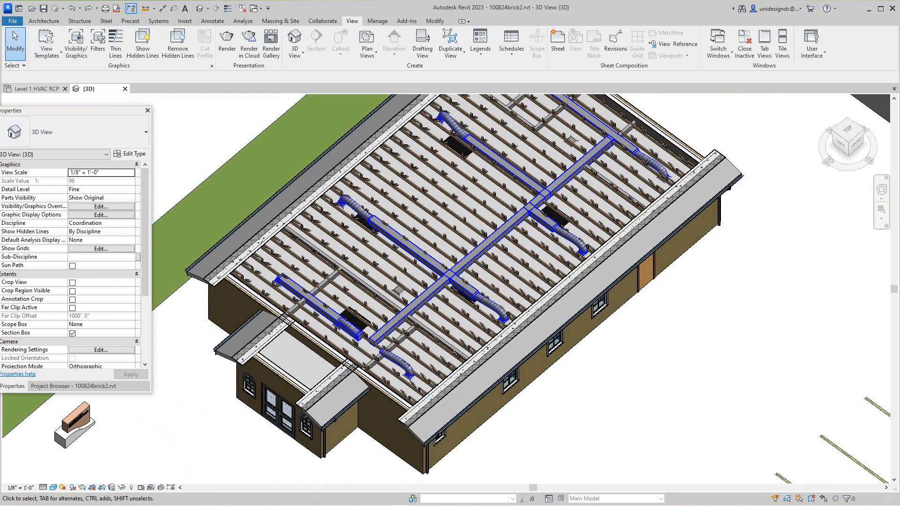
# Switch to the Level 1 HVAC RCP view and bring the two return diffusers into view.
pyautogui.click(37, 89)
pyautogui.scroll(2, 555, 275)
pyautogui.moveTo(555, 275); pyautogui.dragTo(709, 346, button='middle')
pyautogui.scroll(-1, 645, 339)
pyautogui.scroll(5, 390, 331)
pyautogui.scroll(-3, 380, 330)
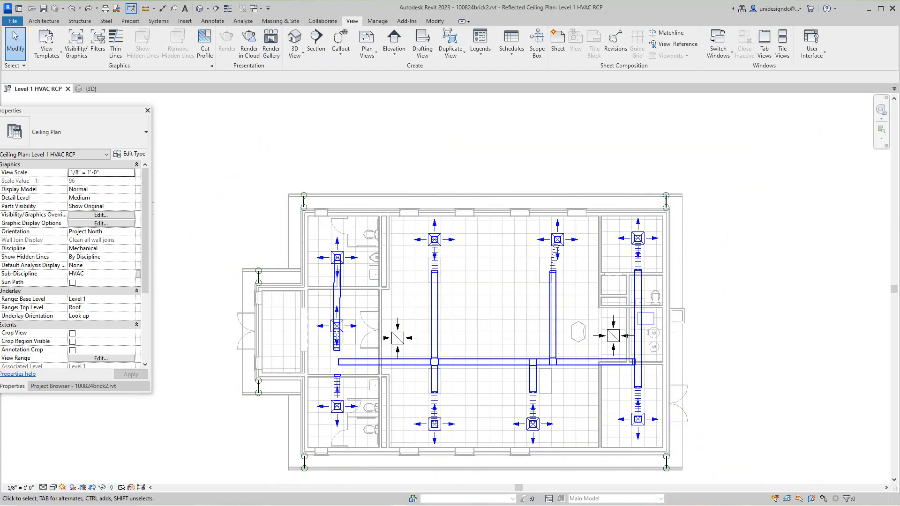
pyautogui.scroll(2, 365, 328)
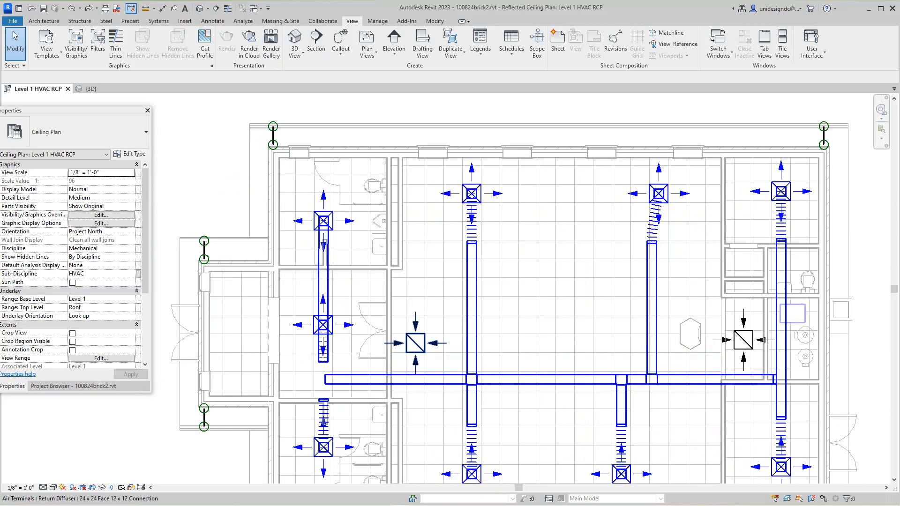
# Create a Return Air duct system from all return diffusers of the same type visible in the view.
pyautogui.click(397, 337)
pyautogui.rightClick(417, 346)
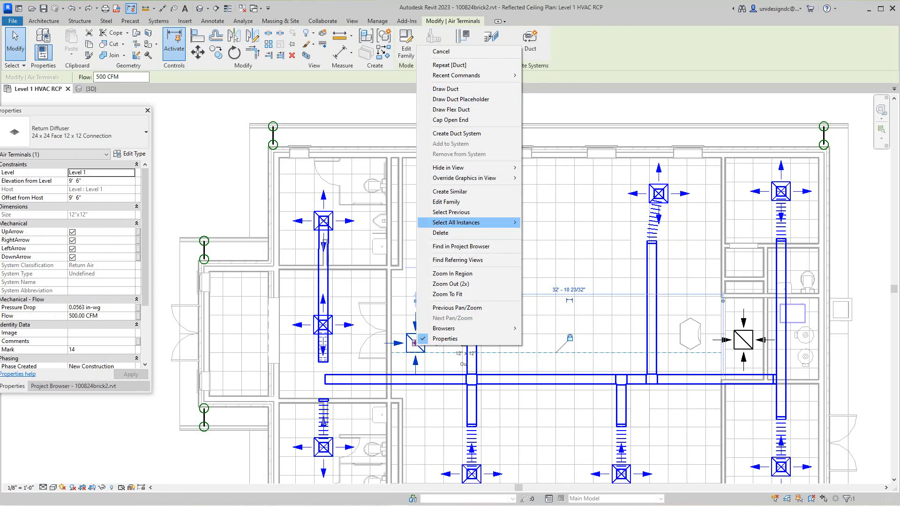
pyautogui.moveTo(469, 223)
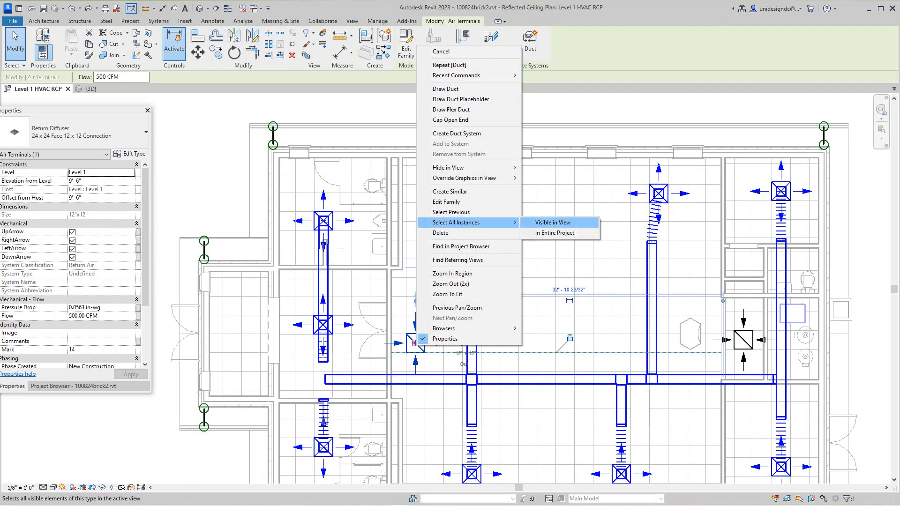
pyautogui.click(552, 223)
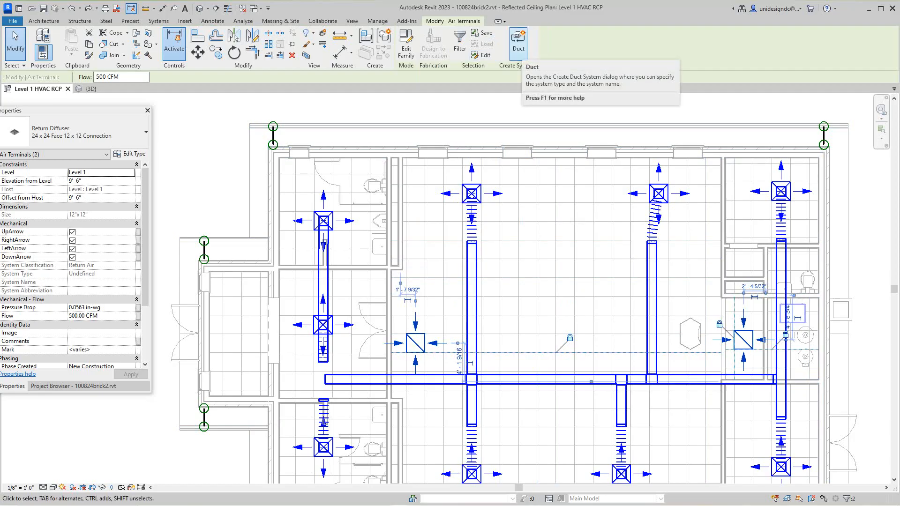
pyautogui.click(518, 42)
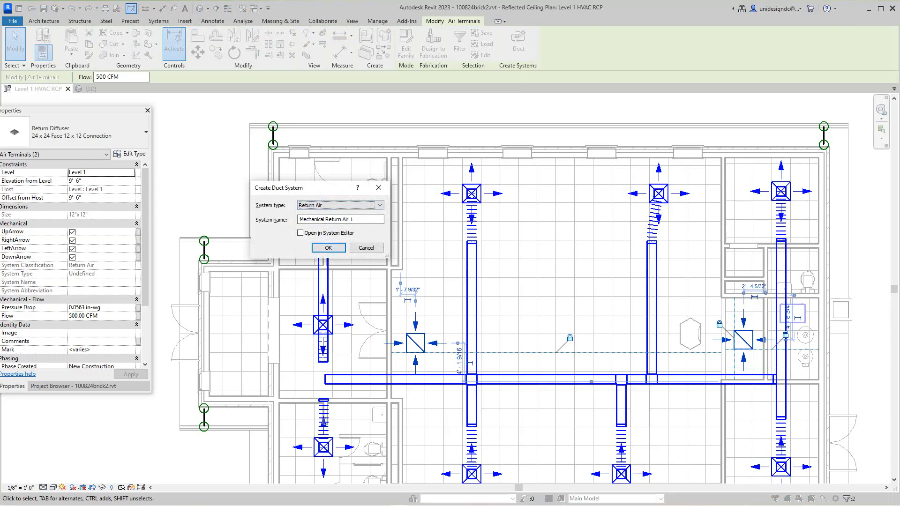
pyautogui.press('Return')
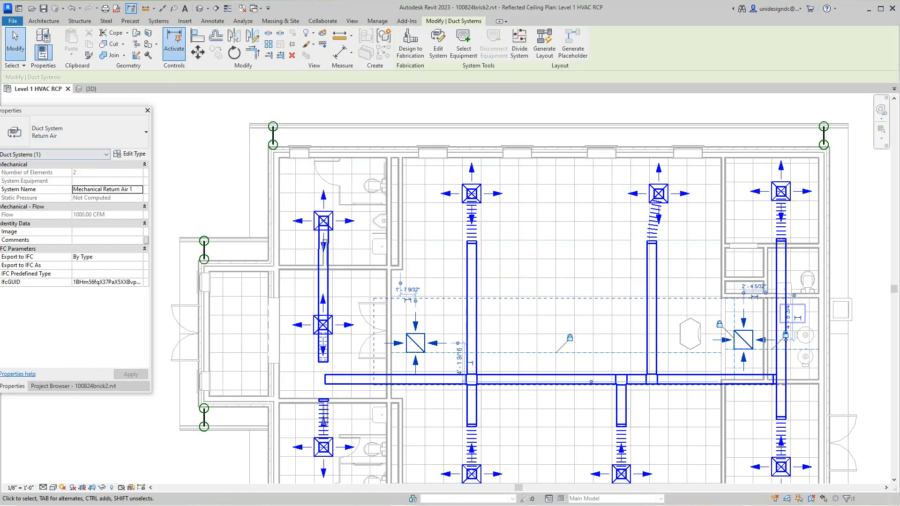
pyautogui.scroll(-2, 508, 314)
pyautogui.scroll(2, 715, 338)
pyautogui.scroll(3, 699, 323)
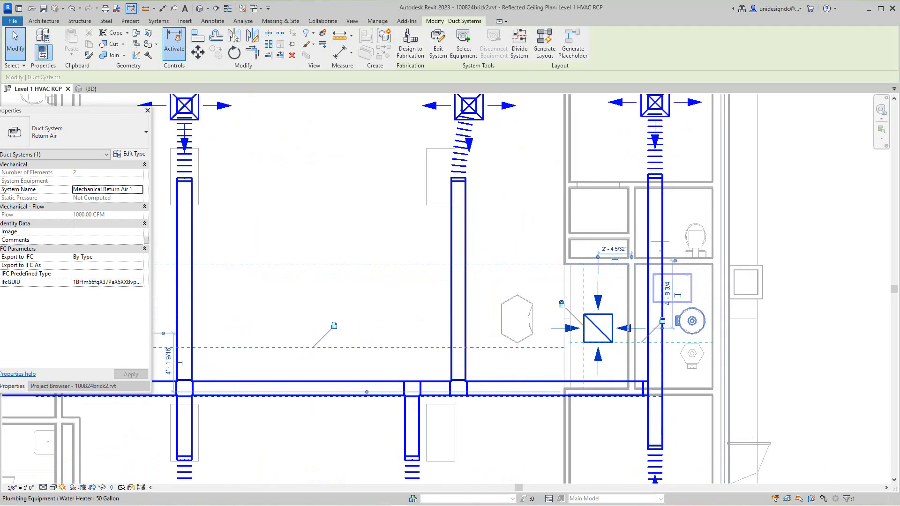
pyautogui.keyDown('ctrl'); pyautogui.click(682, 288); pyautogui.keyUp('ctrl')
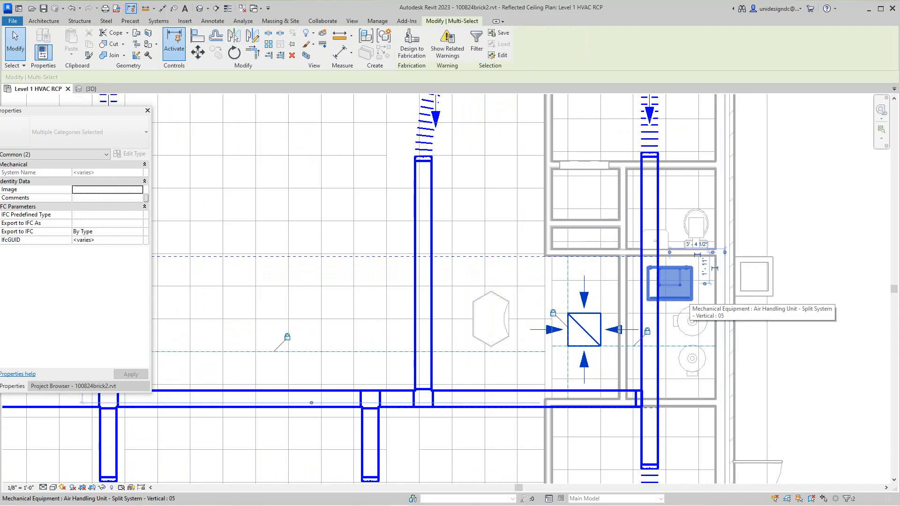
pyautogui.scroll(-3, 684, 297)
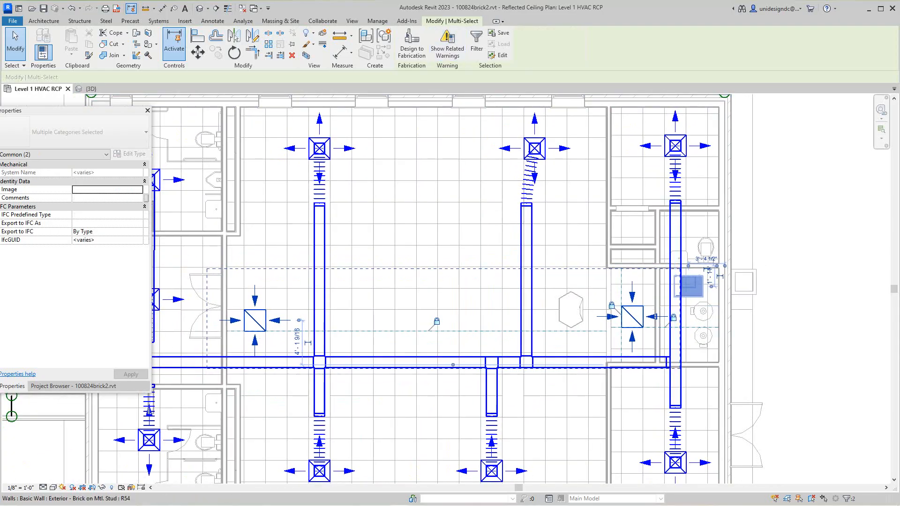
pyautogui.scroll(-3, 526, 290)
pyautogui.moveTo(527, 291); pyautogui.dragTo(607, 241, button='middle')
pyautogui.scroll(2, 411, 236)
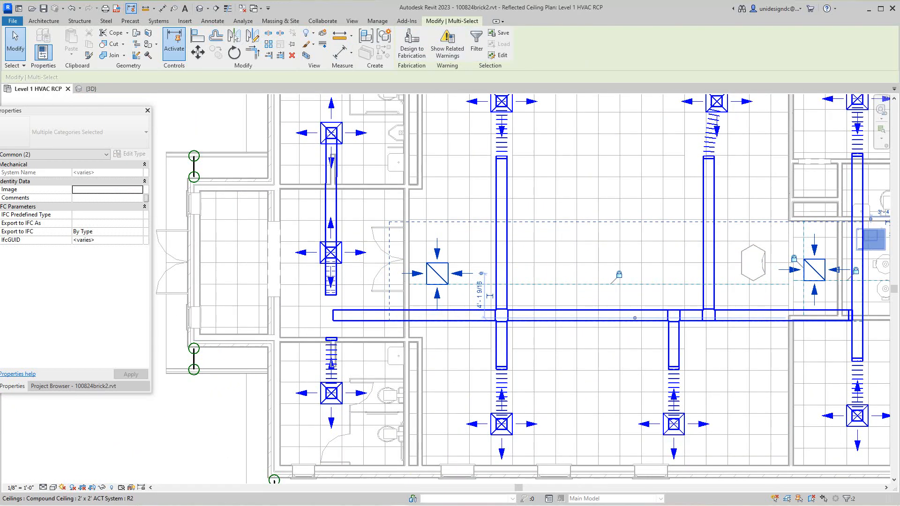
pyautogui.scroll(-1, 467, 190)
pyautogui.moveTo(338, 131); pyautogui.dragTo(267, 129, button='middle')
pyautogui.scroll(-3, 268, 128)
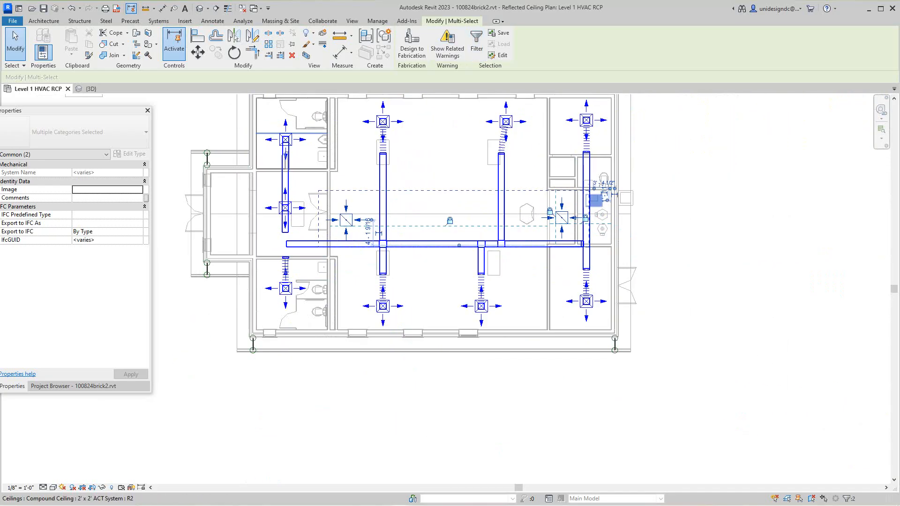
pyautogui.click(689, 239)
# Try to generate a duct layout from the air handling unit using the Intersections solution type.
pyautogui.scroll(1, 488, 188)
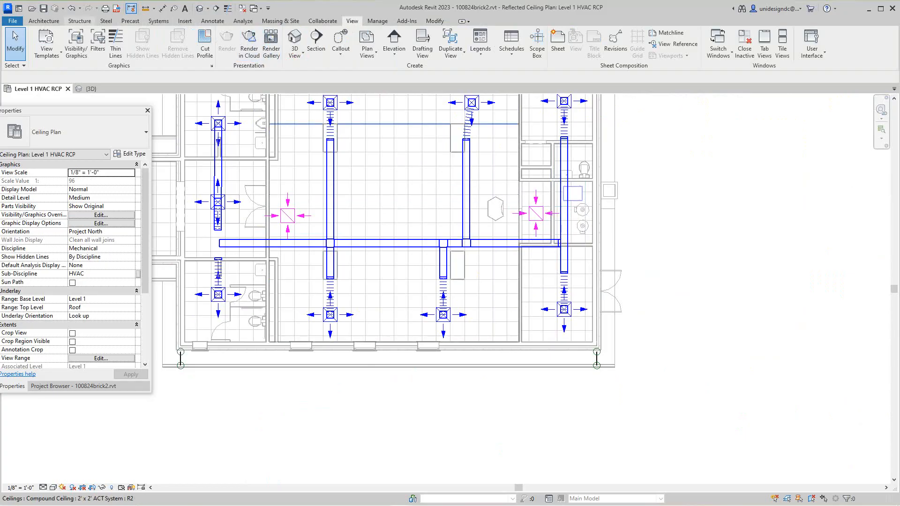
pyautogui.click(79, 21)
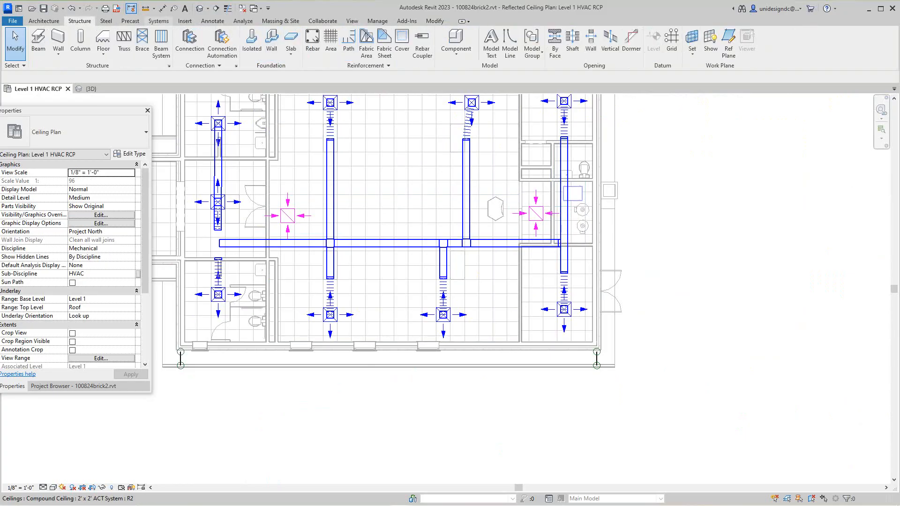
pyautogui.click(158, 21)
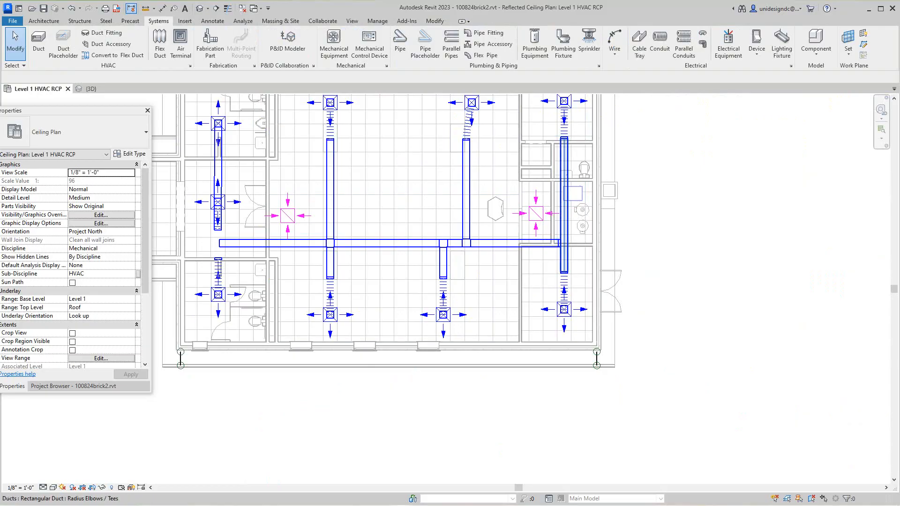
pyautogui.click(573, 191)
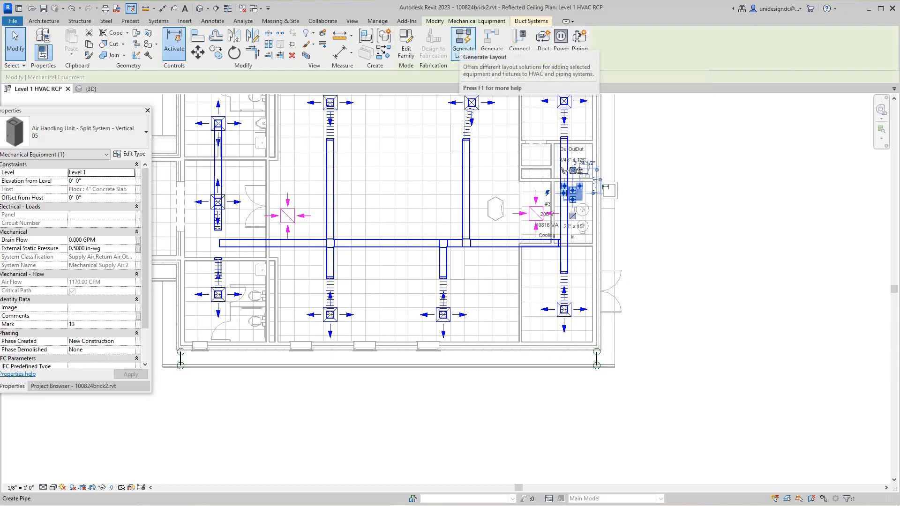
pyautogui.click(463, 41)
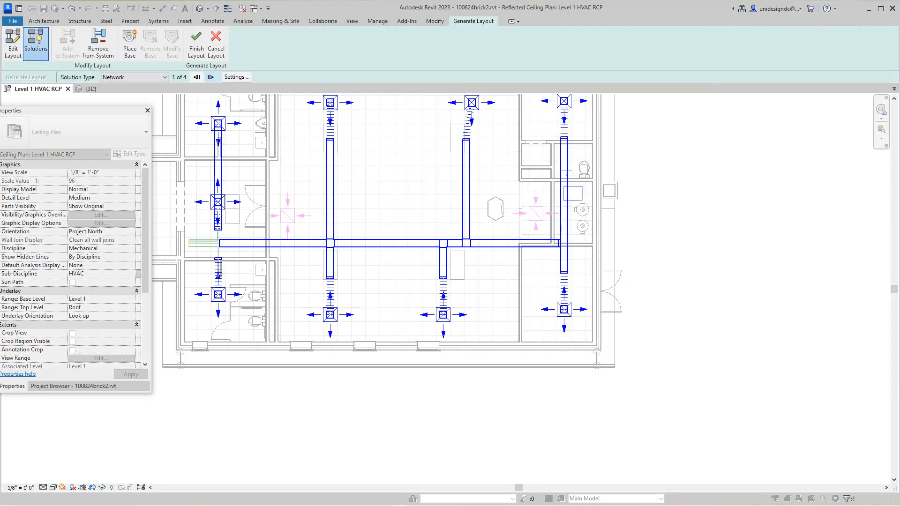
pyautogui.scroll(-1, 583, 200)
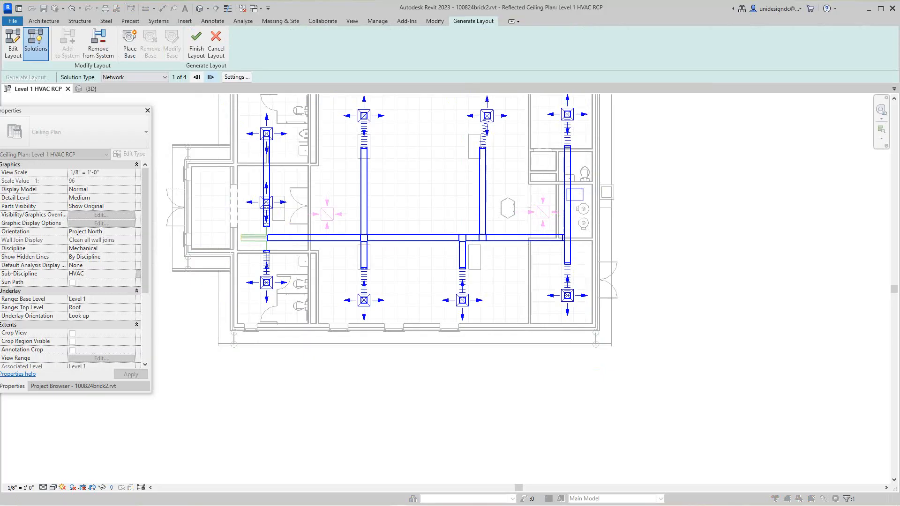
pyautogui.moveTo(583, 200); pyautogui.dragTo(635, 202, button='middle')
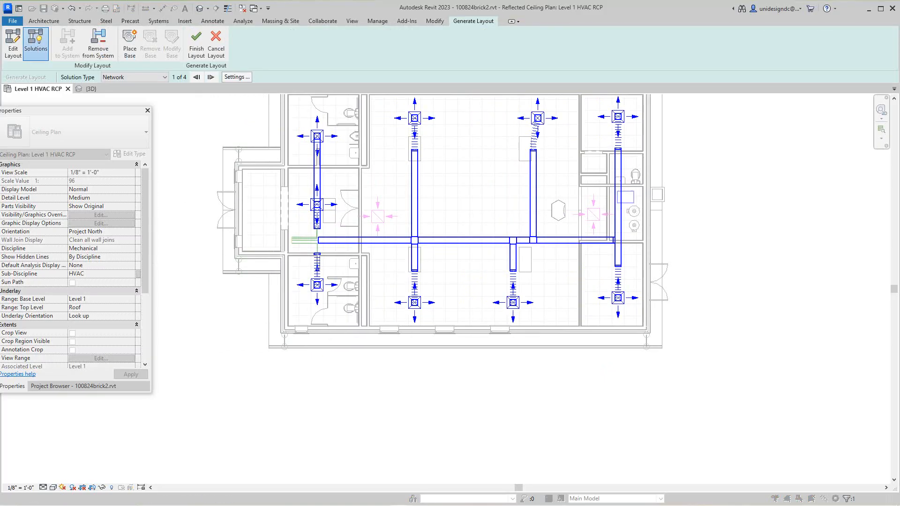
pyautogui.click(123, 77)
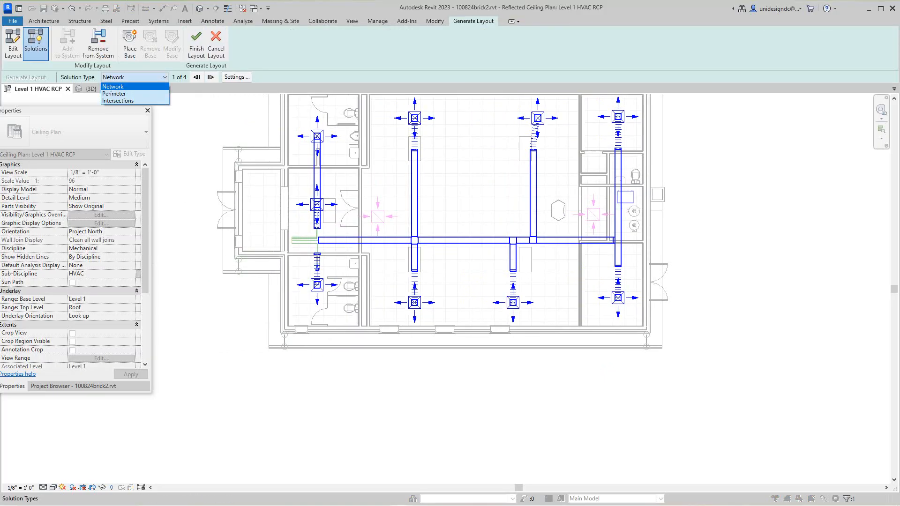
pyautogui.press('Return')
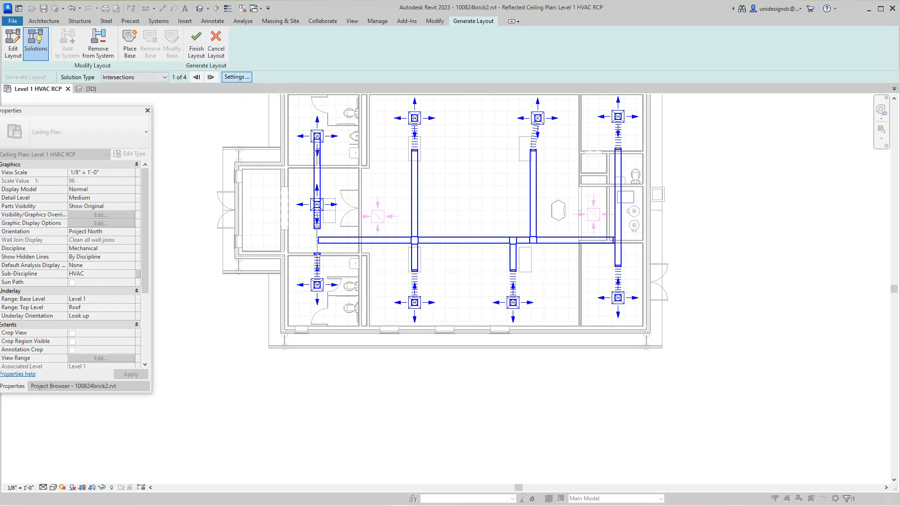
pyautogui.click(196, 44)
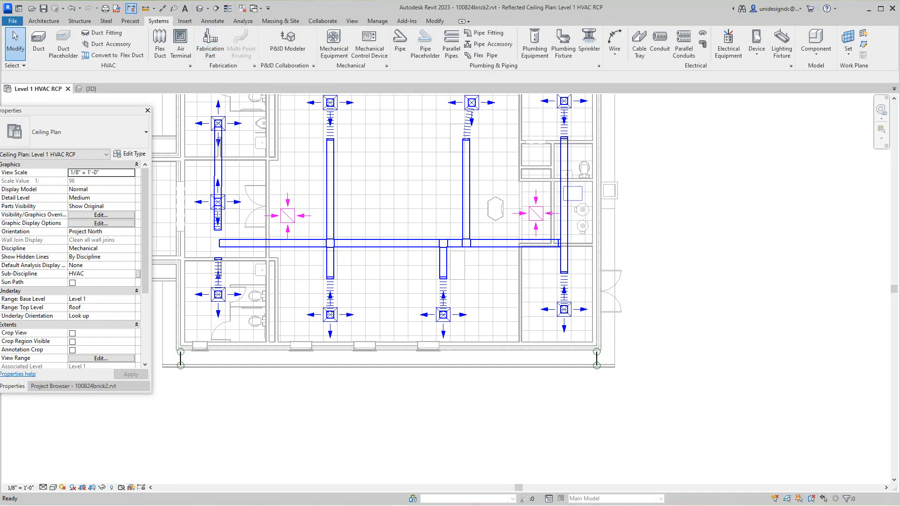
# Create a separate Return Air duct system from the air handling unit.
pyautogui.scroll(-1, 677, 257)
pyautogui.moveTo(677, 257); pyautogui.dragTo(699, 285, button='middle')
pyautogui.scroll(-1, 698, 291)
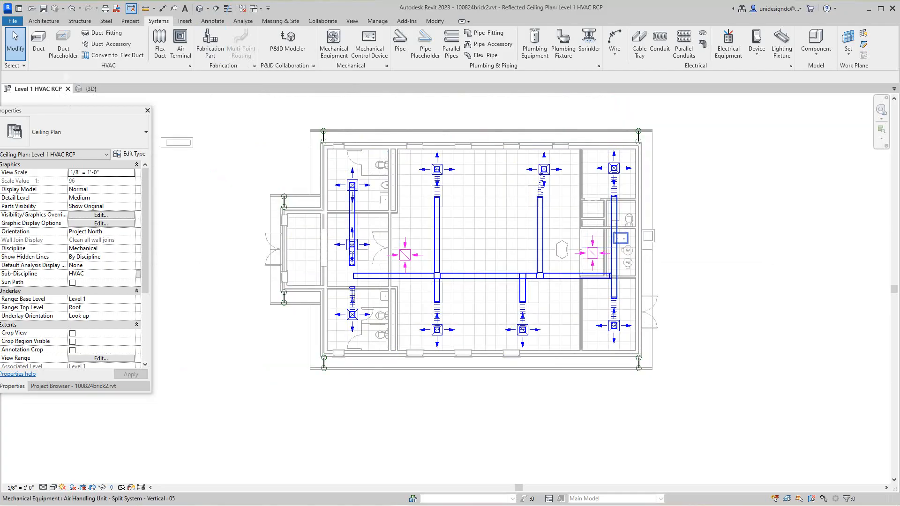
pyautogui.click(621, 239)
pyautogui.click(543, 41)
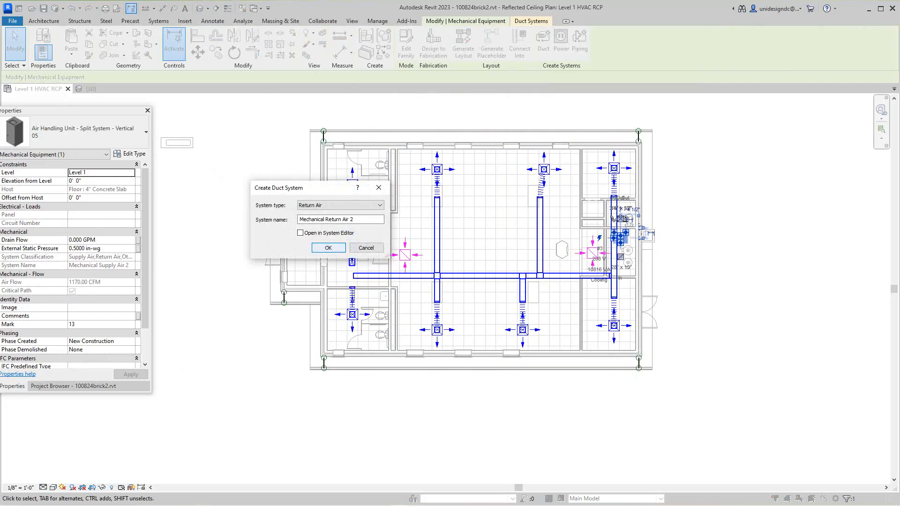
pyautogui.press('Return')
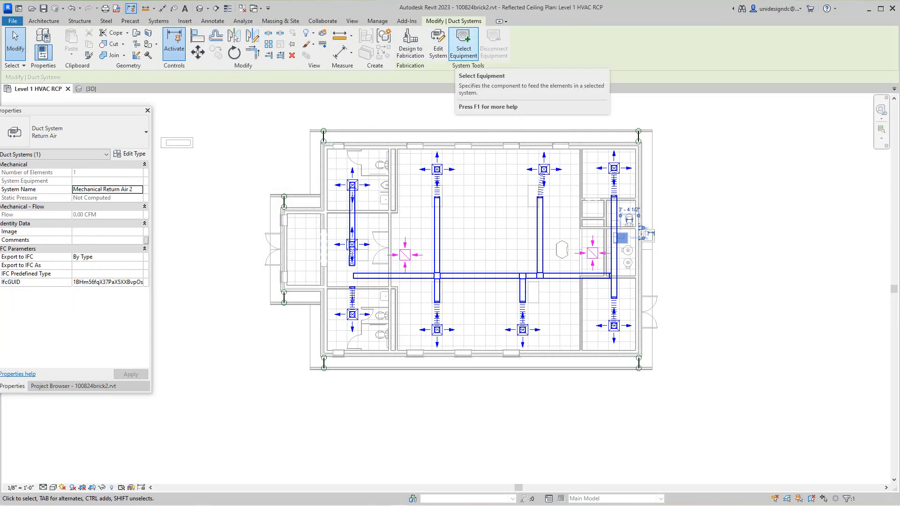
# Try to assign the air handling unit as the equipment serving its new return air system.
pyautogui.click(438, 43)
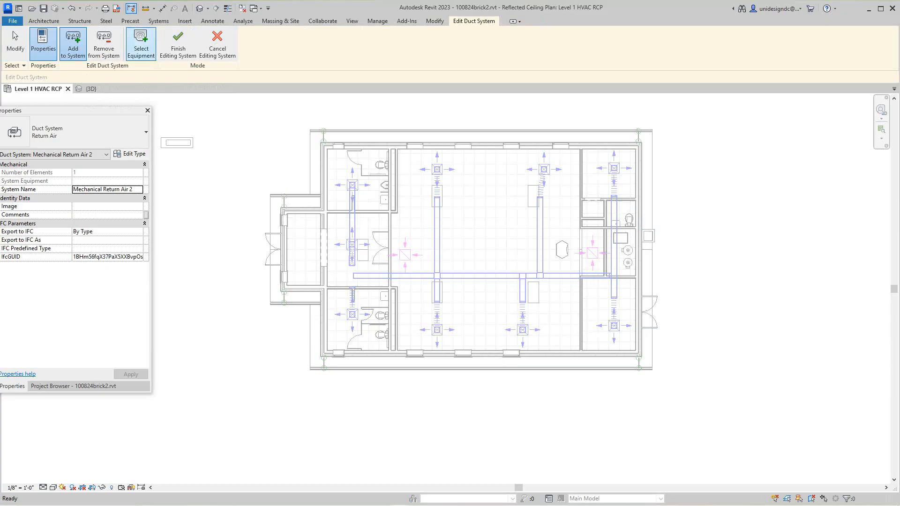
pyautogui.click(141, 45)
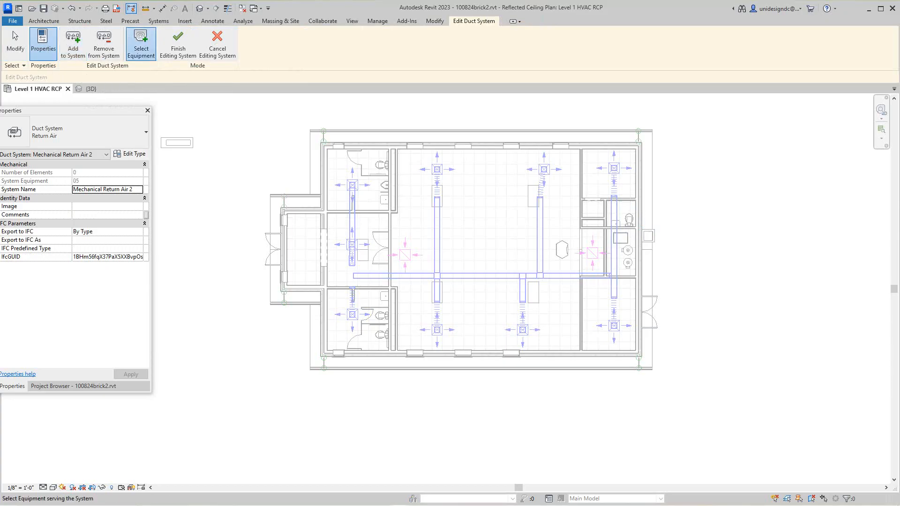
pyautogui.click(178, 45)
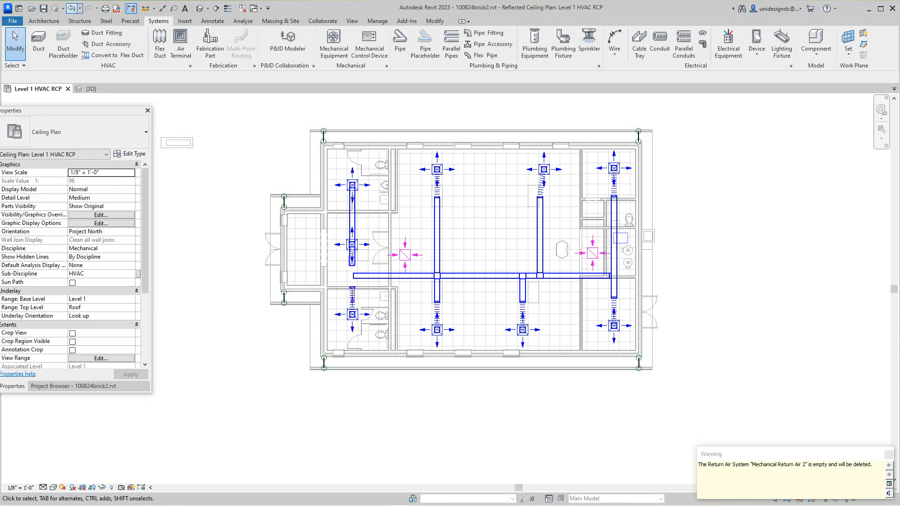
# Undo the duct system edits, including the return air system made from the two return diffusers.
pyautogui.click(71, 9)
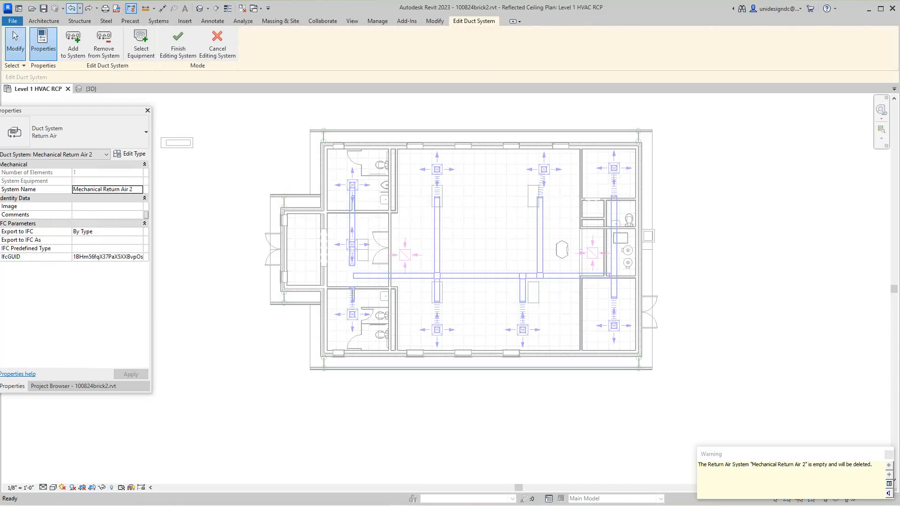
pyautogui.click(72, 8)
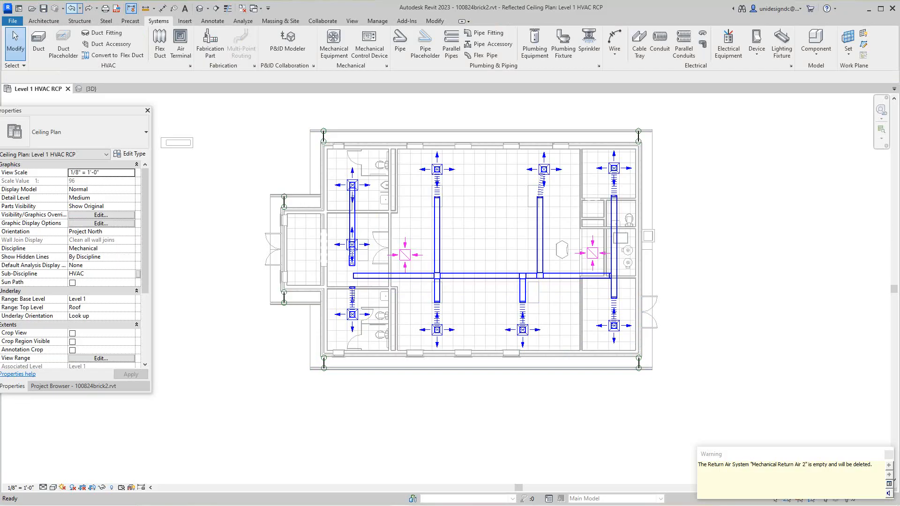
pyautogui.scroll(3, 391, 136)
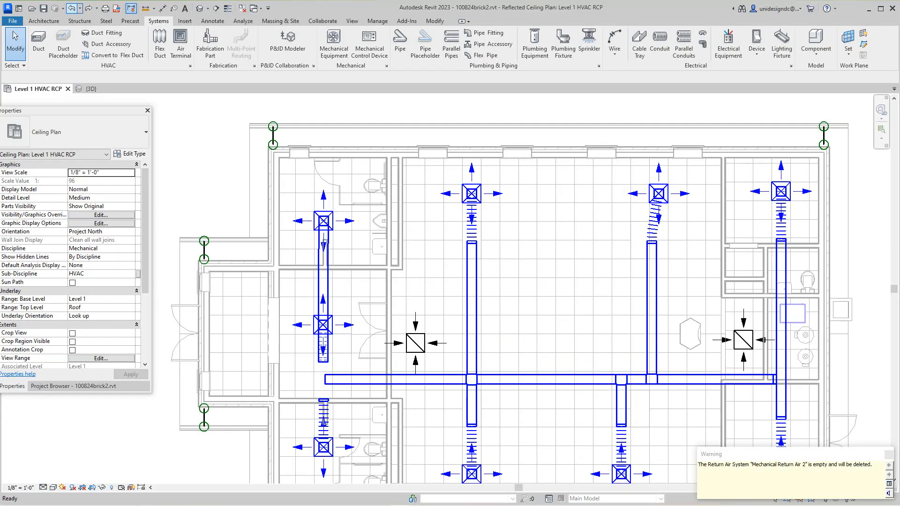
pyautogui.scroll(-1, 404, 145)
pyautogui.moveTo(404, 146); pyautogui.dragTo(369, 115, button='middle')
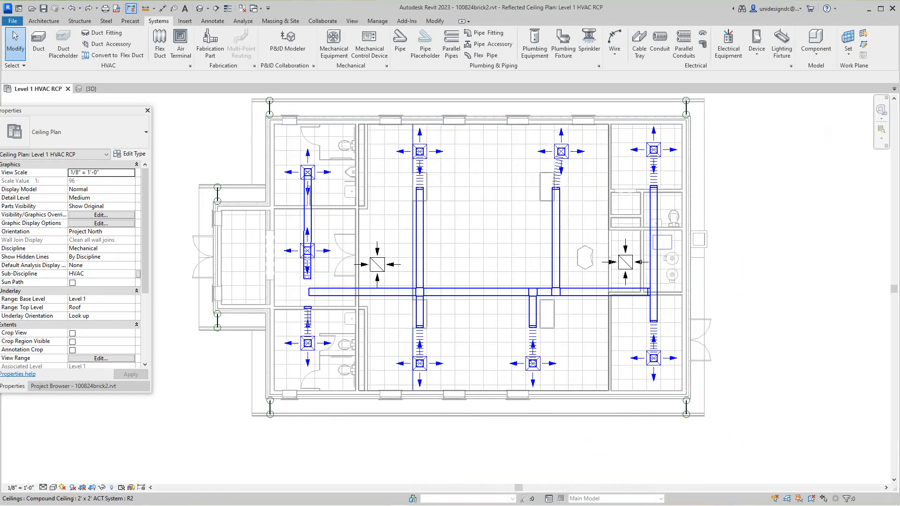
# Create a Return Air duct system from the two return diffusers only.
pyautogui.click(626, 261)
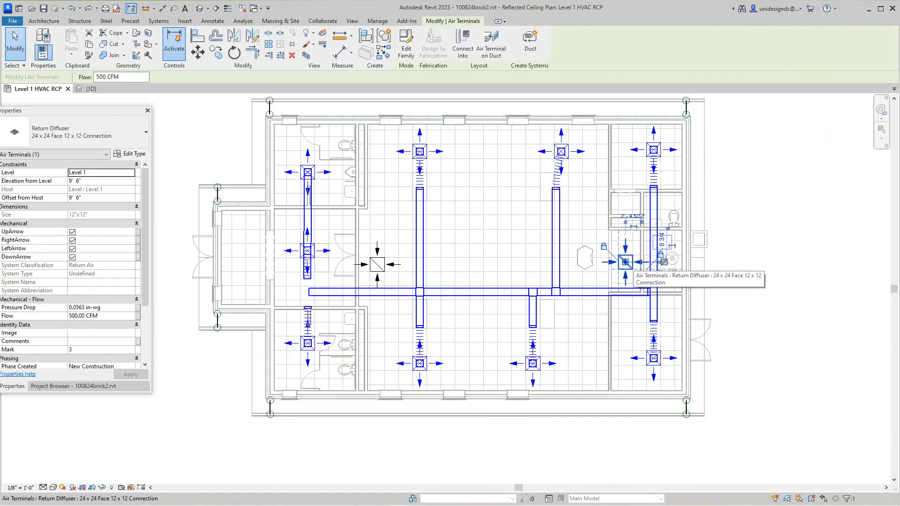
pyautogui.keyDown('ctrl'); pyautogui.click(377, 264); pyautogui.keyUp('ctrl')
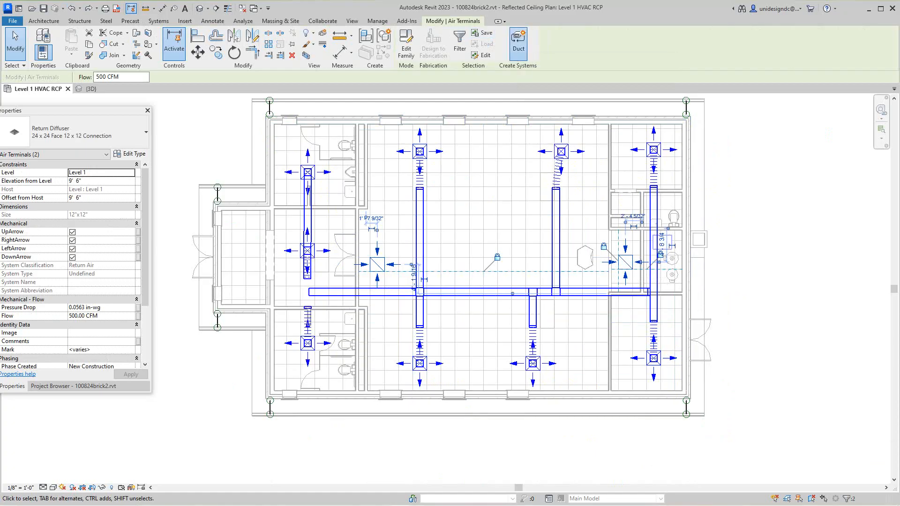
pyautogui.click(518, 46)
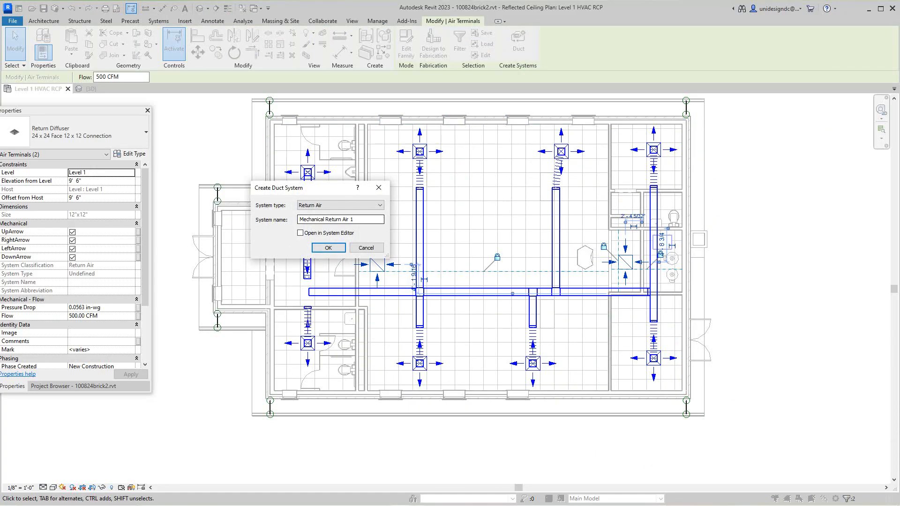
pyautogui.press('Return')
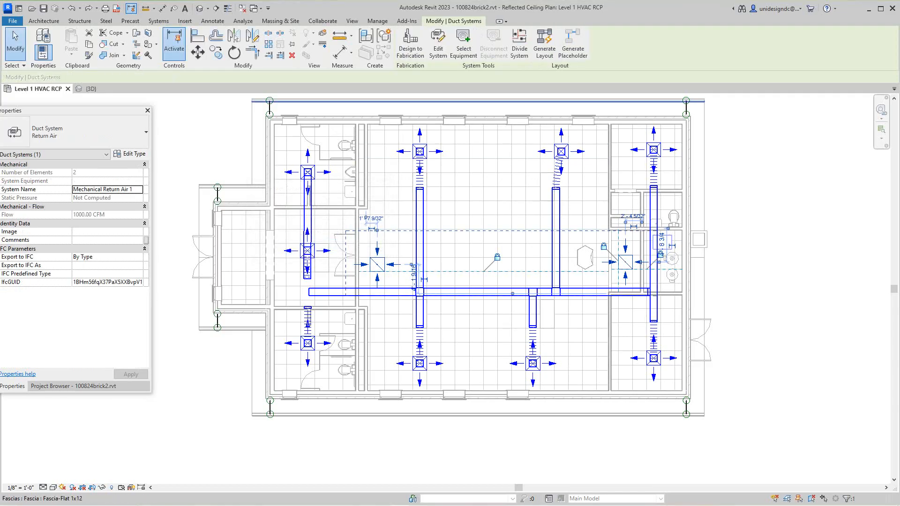
# Start a layout for the return system, setting the main duct to Rectangular Duct: Mitered Elbows / Tees with an 11' 0" offset.
pyautogui.click(543, 43)
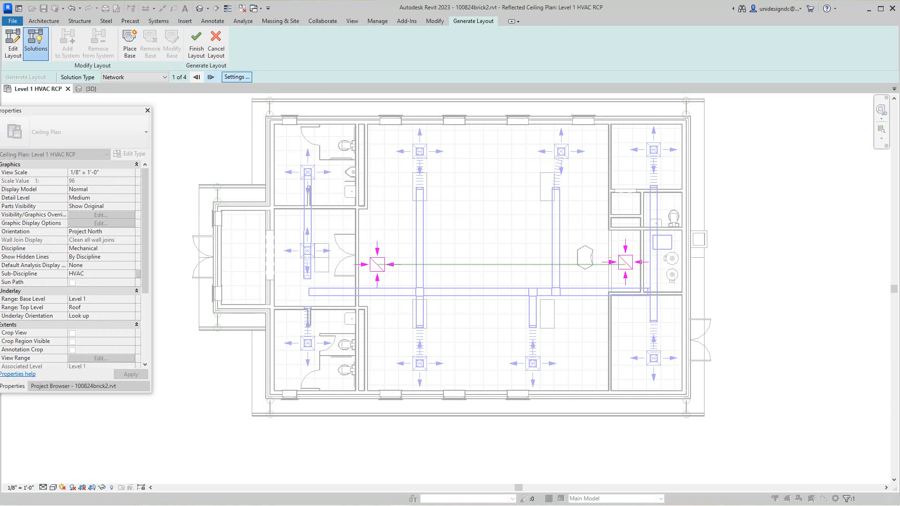
pyautogui.click(237, 77)
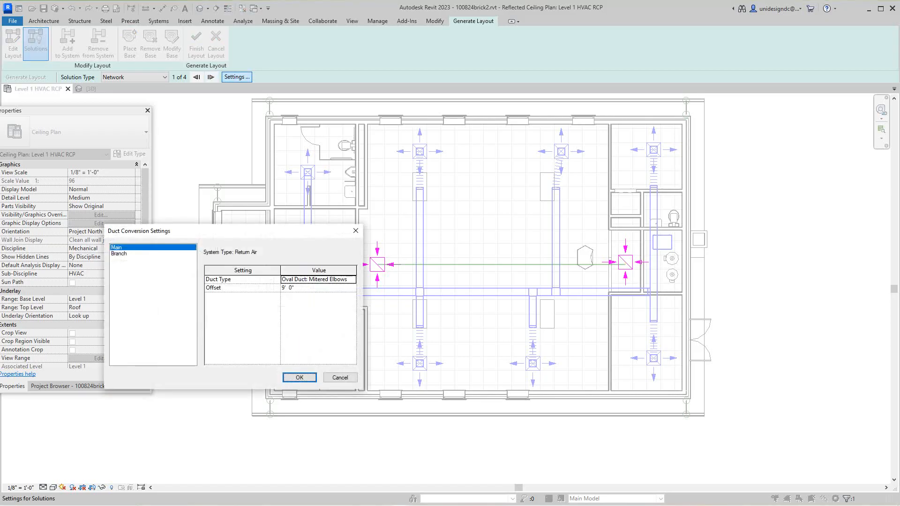
pyautogui.click(285, 288)
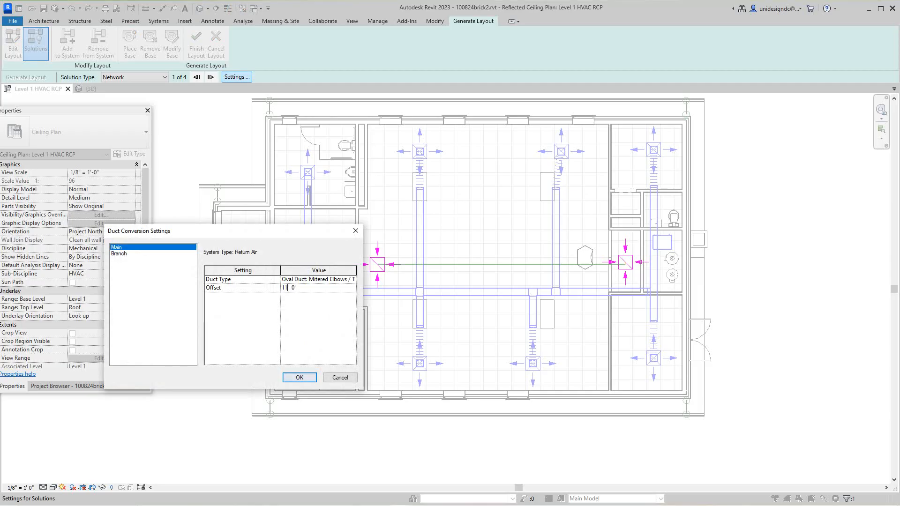
pyautogui.click(352, 280)
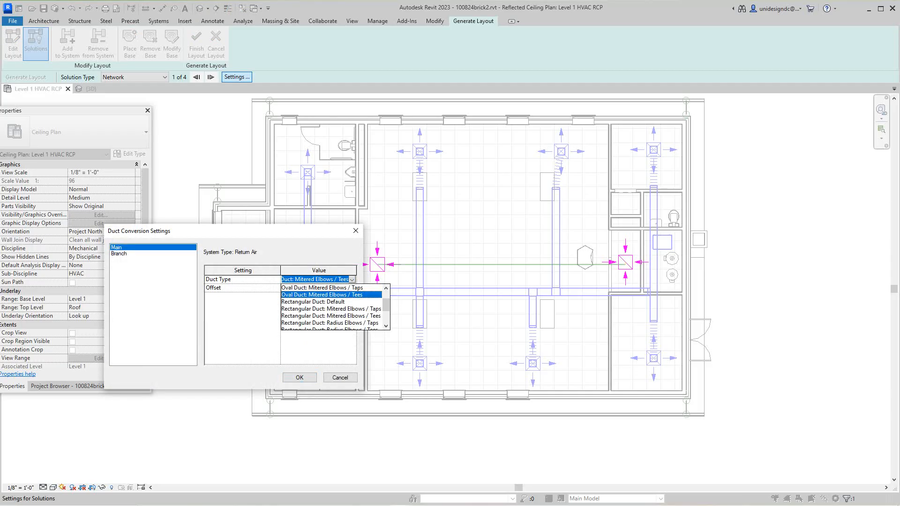
pyautogui.click(331, 316)
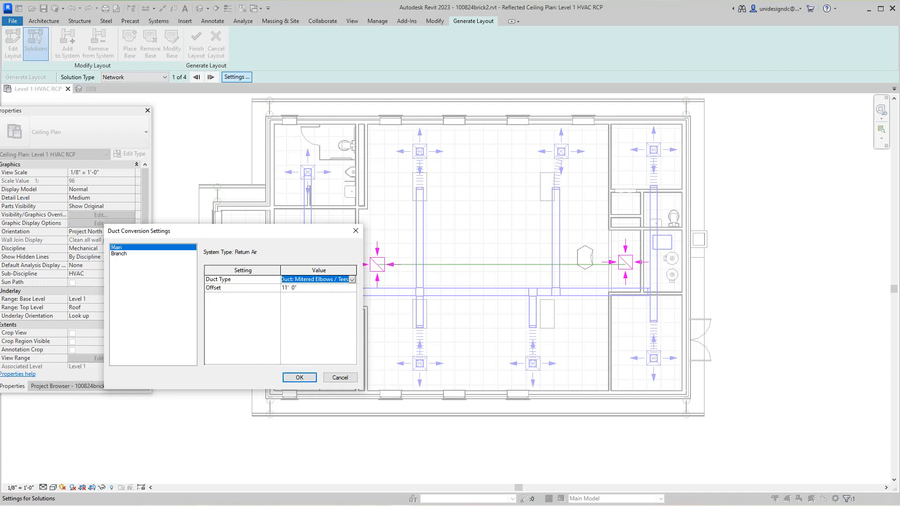
# Set the branch flex duct type to Flex Duct Round and finish the return layout with the first Network solution.
pyautogui.click(119, 254)
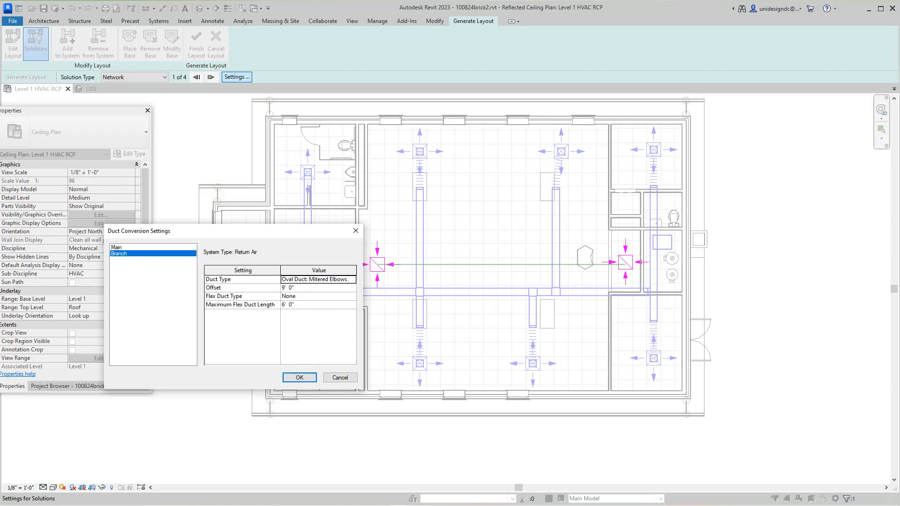
pyautogui.click(338, 296)
pyautogui.click(351, 296)
pyautogui.click(330, 311)
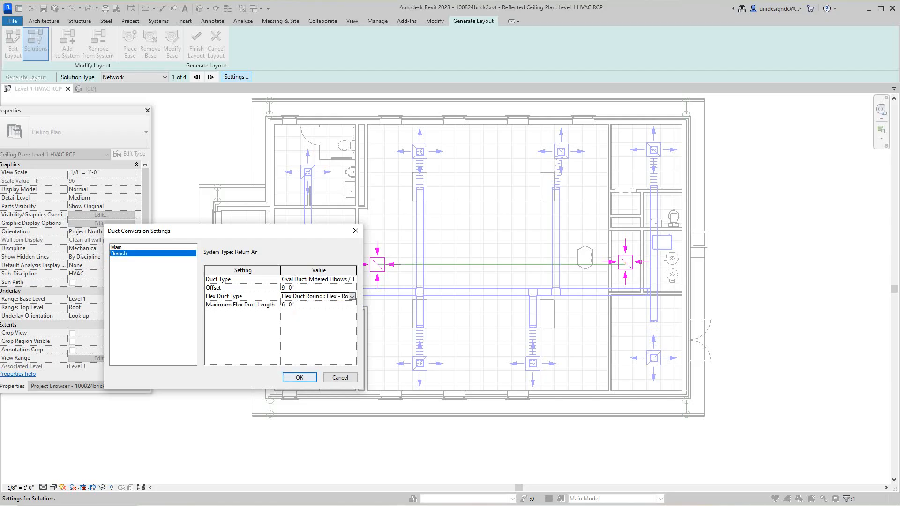
pyautogui.click(300, 377)
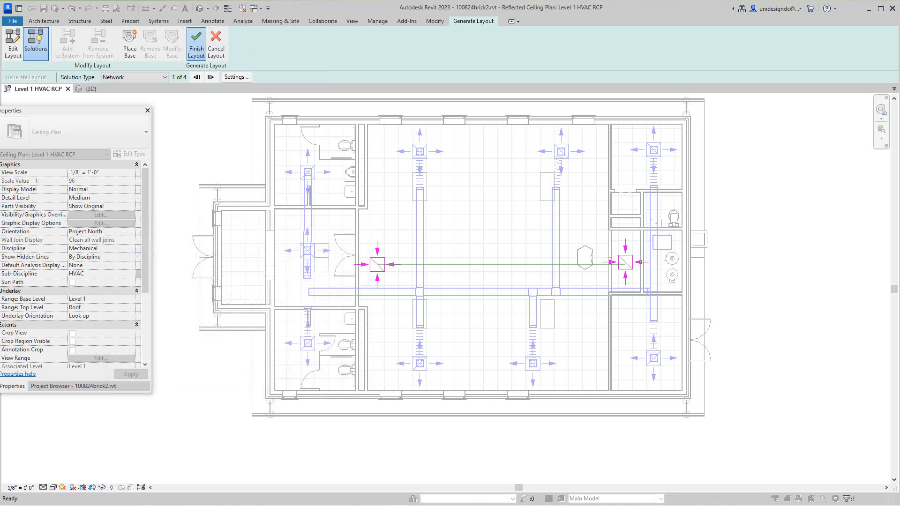
pyautogui.click(196, 47)
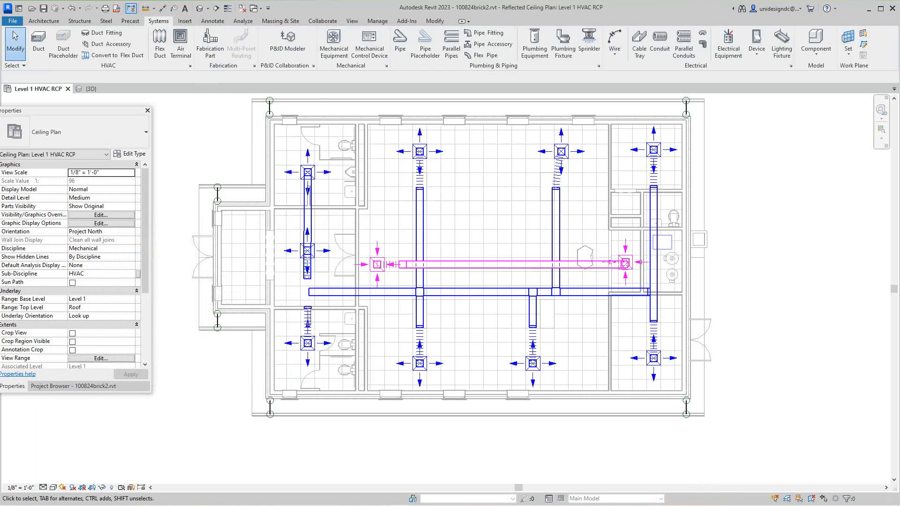
# Switch to the 3D view and examine the return diffusers and ducts at the roof trusses.
pyautogui.scroll(3, 505, 282)
pyautogui.scroll(-4, 504, 281)
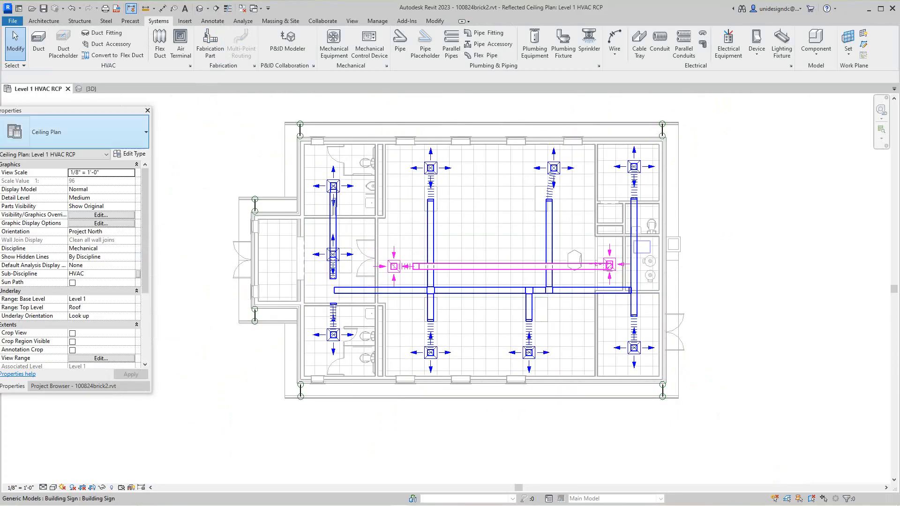
pyautogui.click(89, 88)
pyautogui.scroll(4, 403, 305)
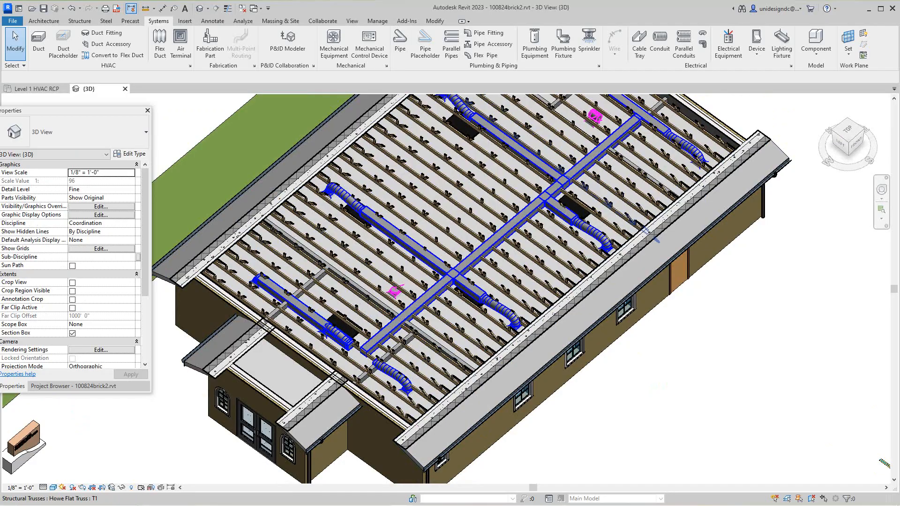
# Turn the 3D view to the corner between the front and right sides and examine the duct runs among the roof trusses.
pyautogui.scroll(4, 347, 196)
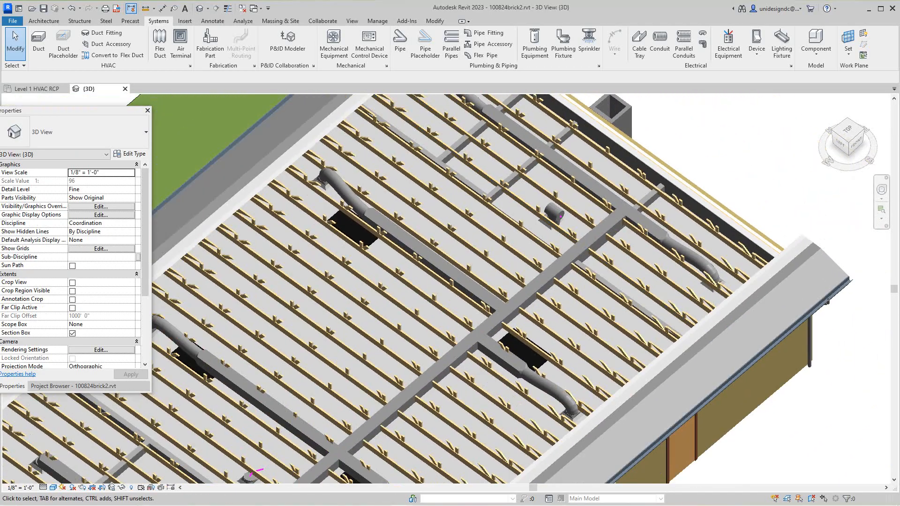
pyautogui.moveTo(853, 144)
pyautogui.mouseDown()
pyautogui.moveTo(851, 100)
pyautogui.moveTo(861, 100)
pyautogui.moveTo(858, 130)
pyautogui.moveTo(860, 95)
pyautogui.mouseUp()
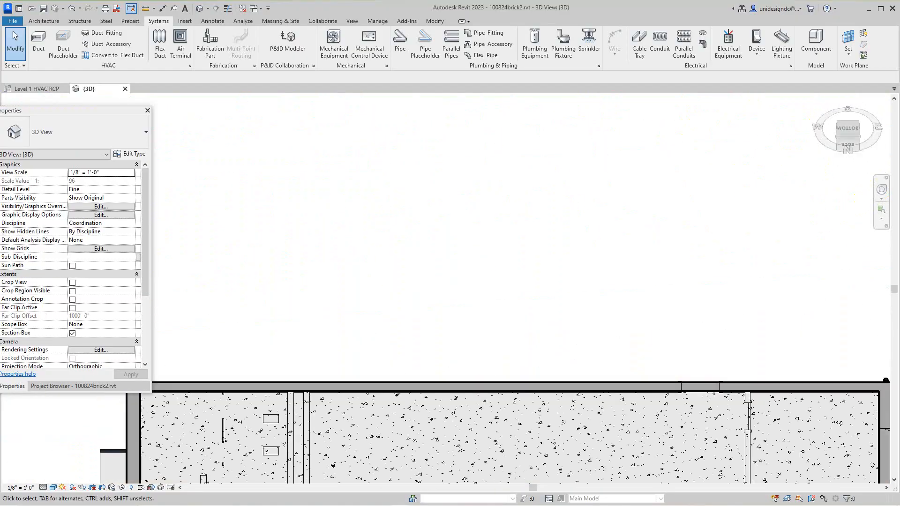
pyautogui.click(827, 102)
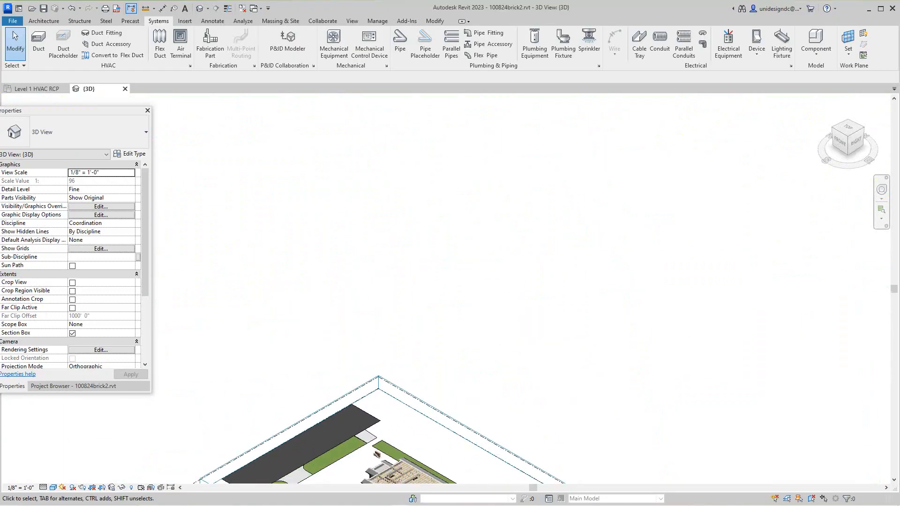
pyautogui.scroll(8, 439, 262)
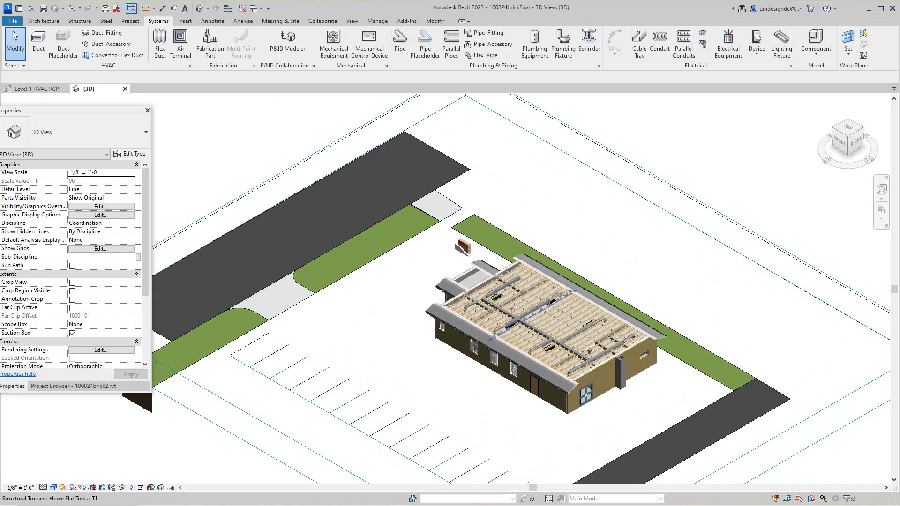
pyautogui.scroll(3, 498, 286)
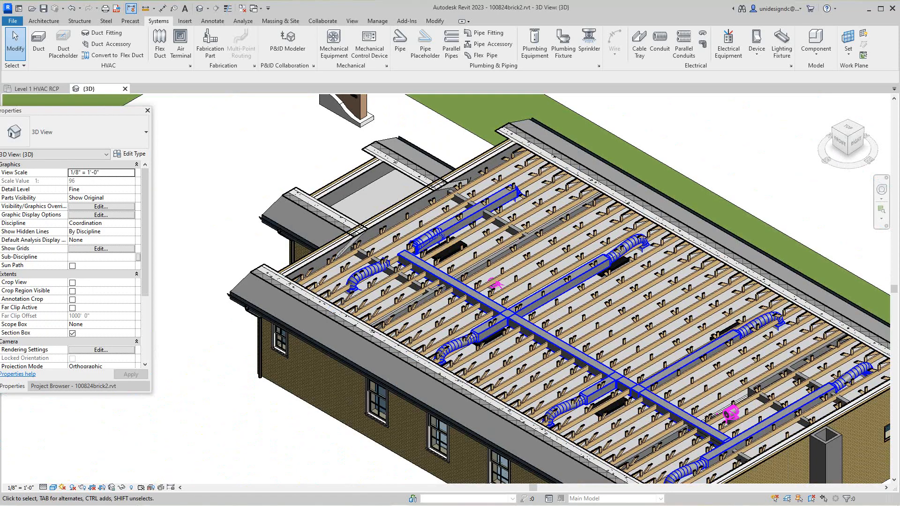
# Check the elevation of the return duct fitting in 3D and open the Section 1 building section.
pyautogui.click(73, 386)
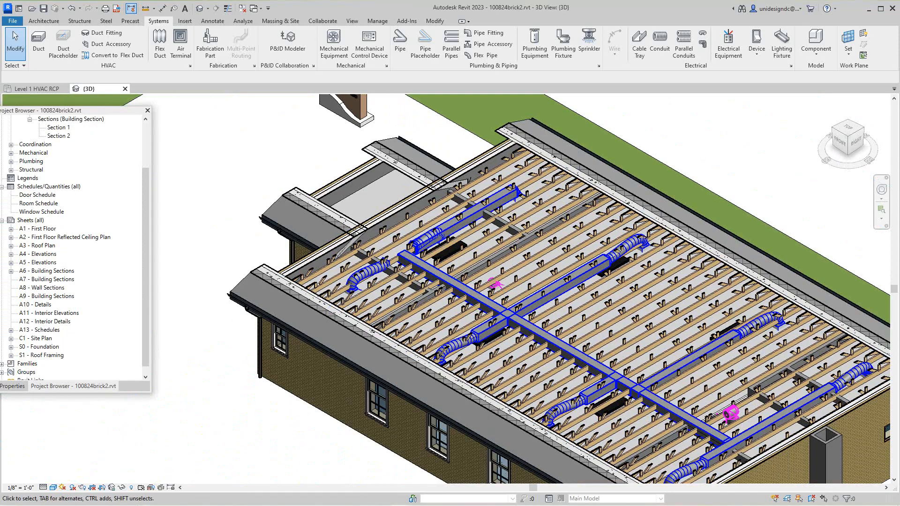
pyautogui.scroll(3, 75, 248)
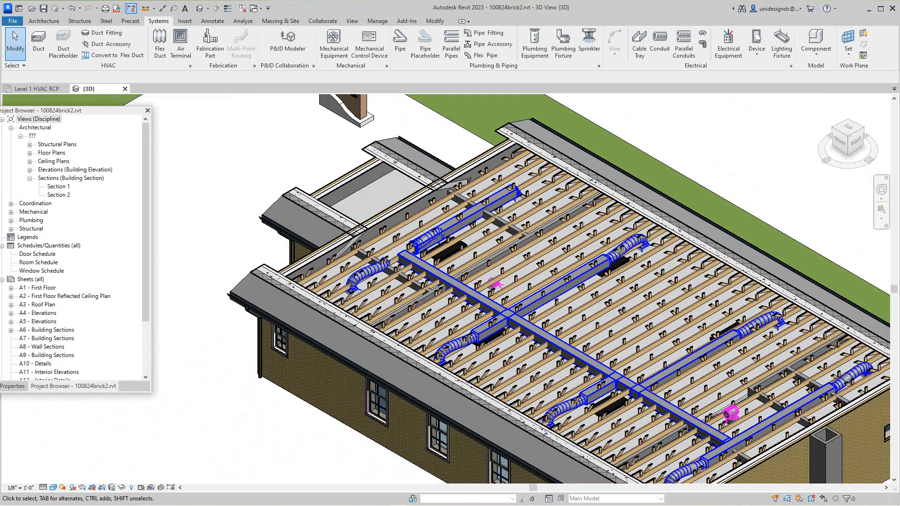
pyautogui.scroll(-1, 75, 249)
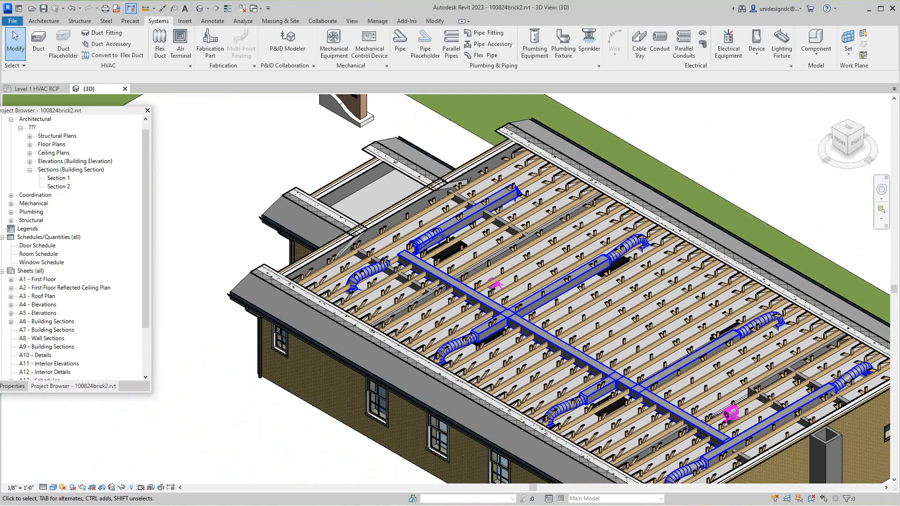
pyautogui.scroll(-5, 75, 247)
pyautogui.scroll(-2, 506, 244)
pyautogui.moveTo(506, 244); pyautogui.dragTo(446, 247, button='middle')
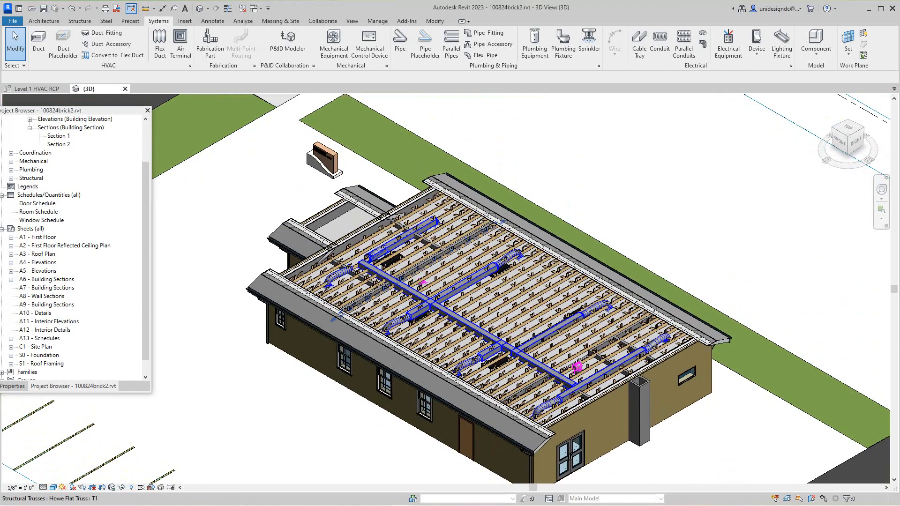
pyautogui.scroll(2, 400, 265)
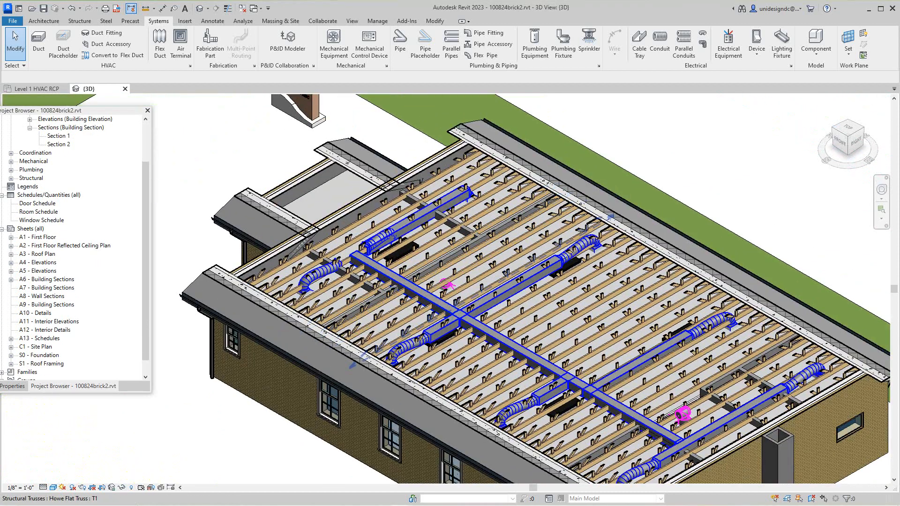
pyautogui.click(682, 413)
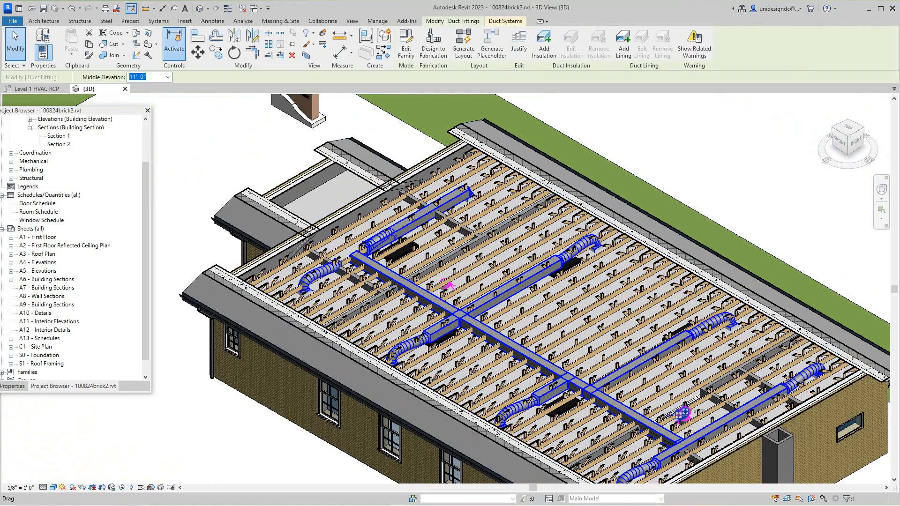
pyautogui.press('Escape')
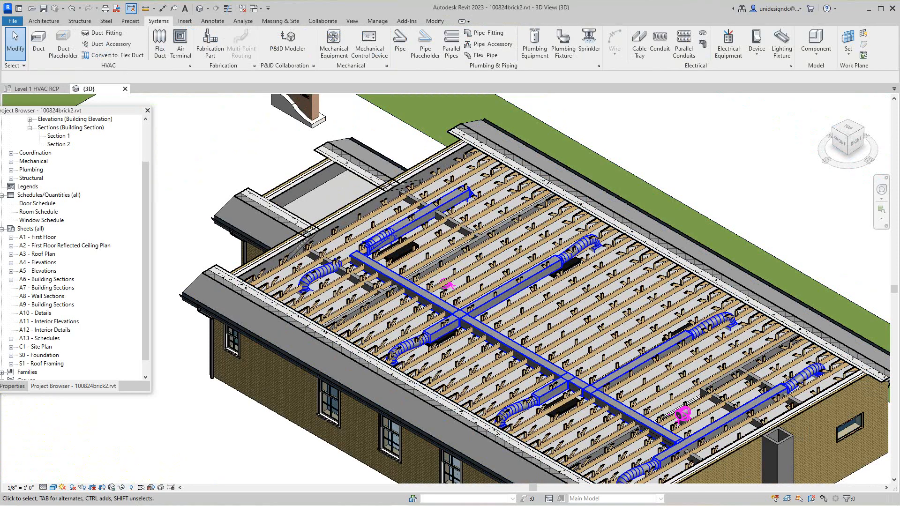
pyautogui.scroll(2, 75, 249)
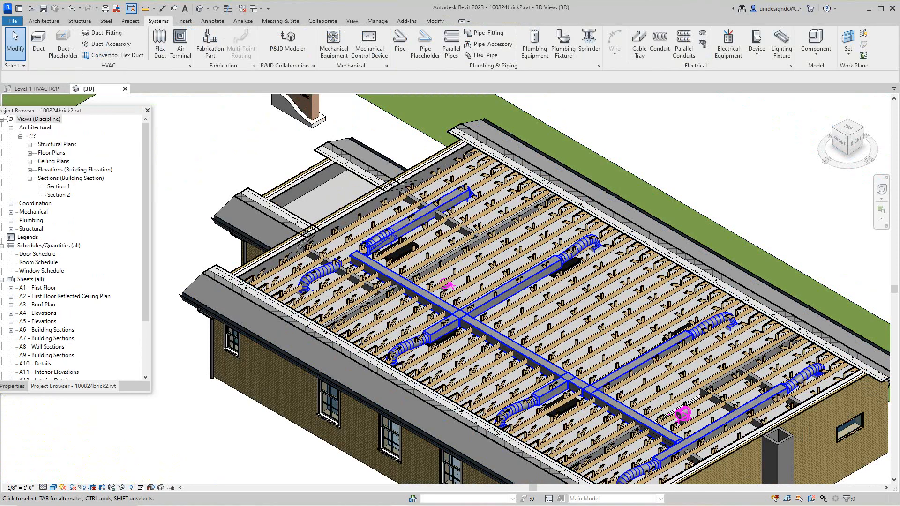
pyautogui.doubleClick(59, 186)
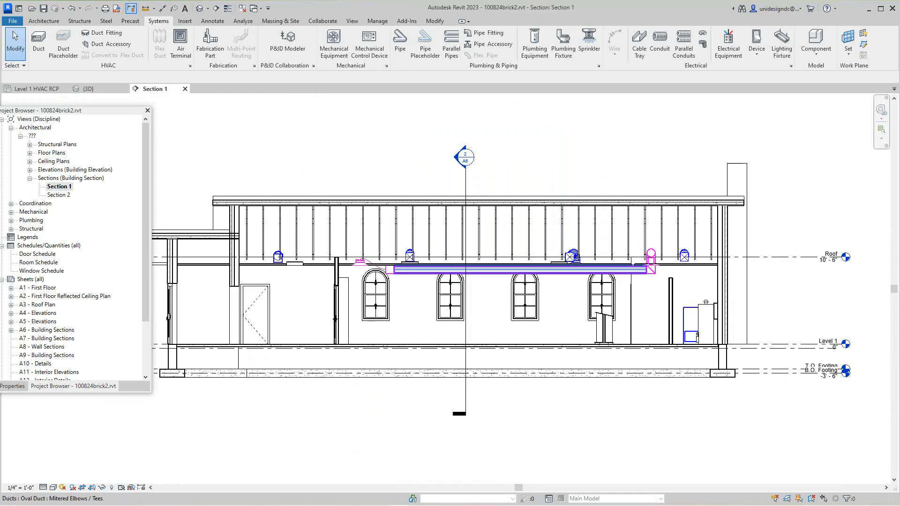
pyautogui.click(520, 270)
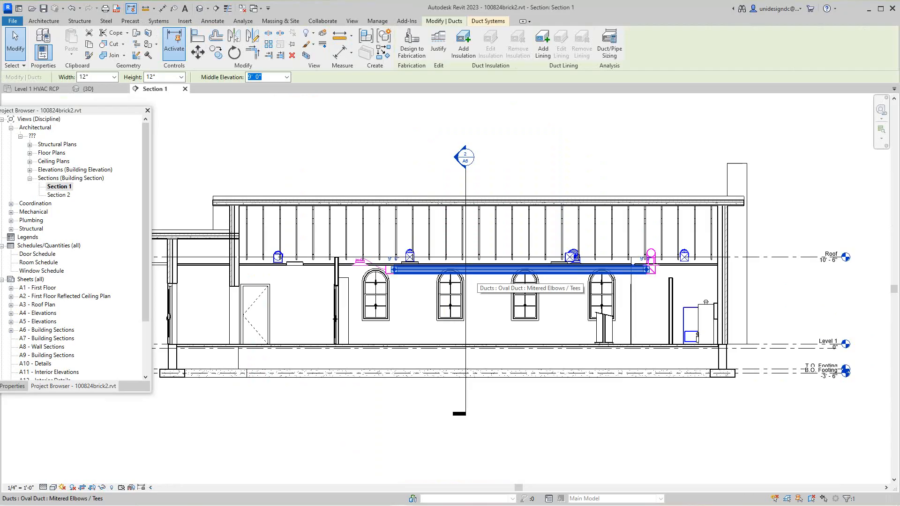
pyautogui.scroll(3, 477, 275)
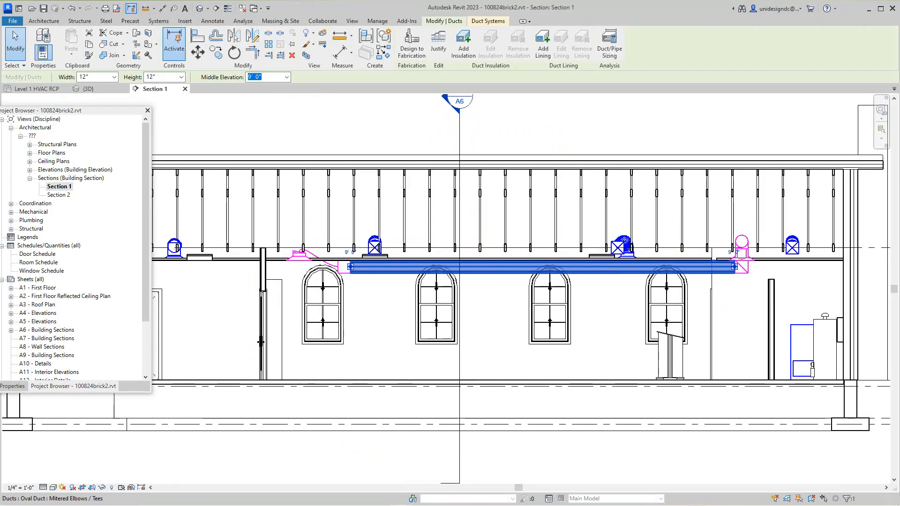
pyautogui.click(181, 77)
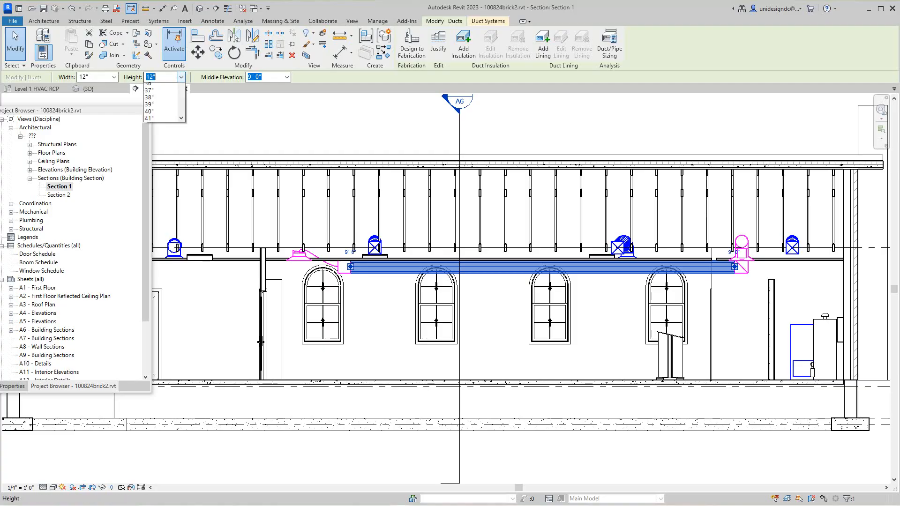
pyautogui.click(181, 77)
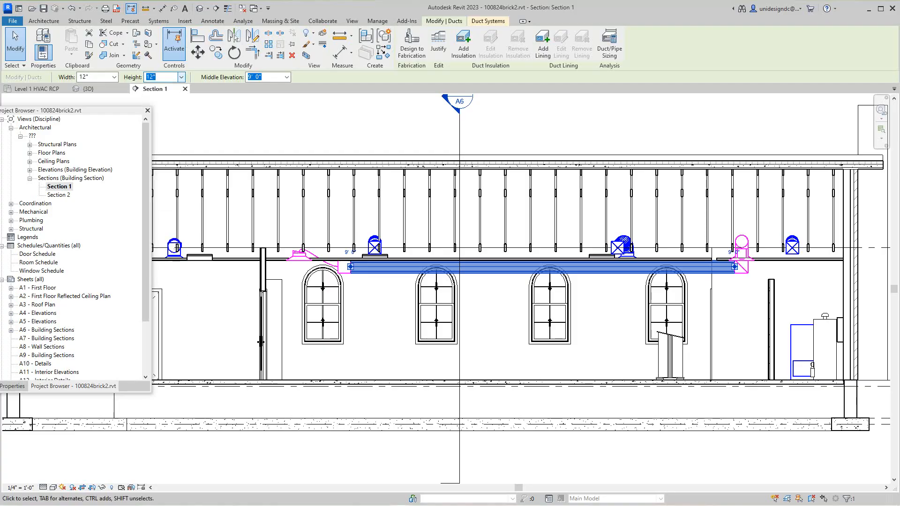
pyautogui.press('Escape')
pyautogui.press('Escape')
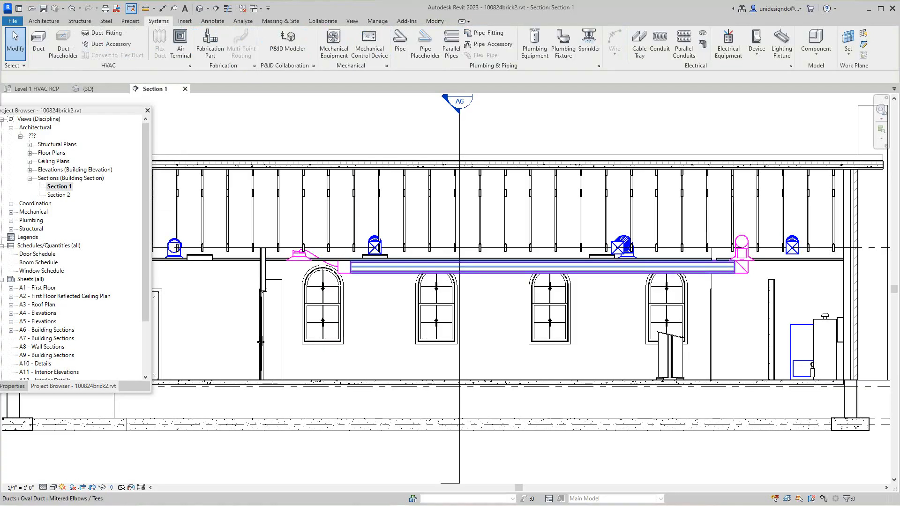
# Set the middle elevation of the oval return duct between the two return diffusers to 11' 0" in Section 1.
pyautogui.click(487, 267)
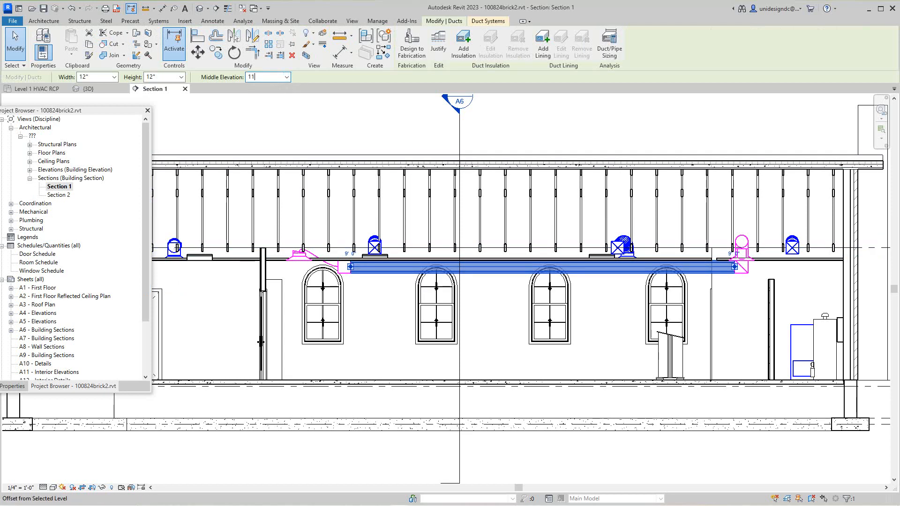
pyautogui.press('Return')
pyautogui.scroll(-1, 455, 257)
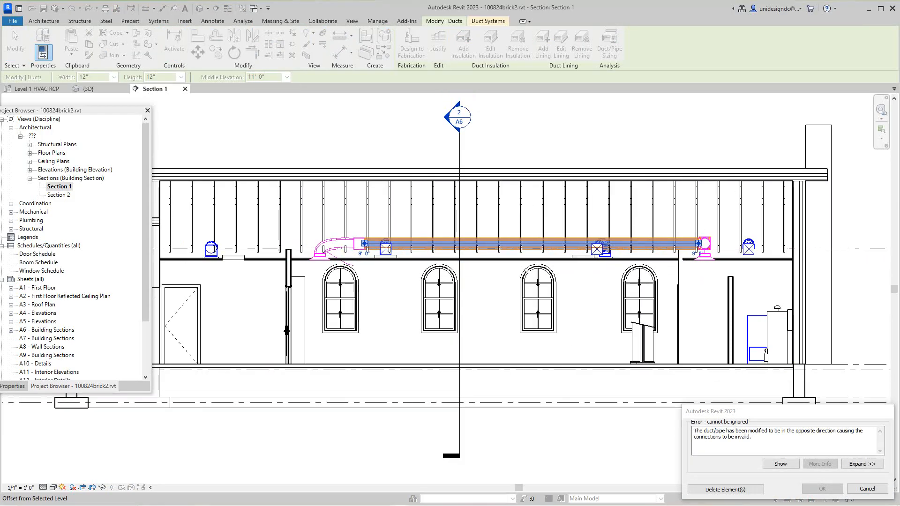
pyautogui.scroll(1, 627, 275)
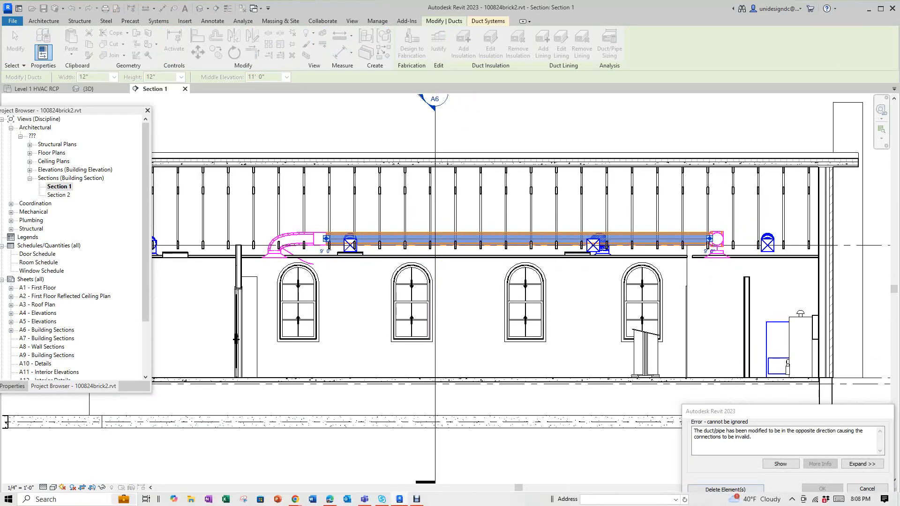
pyautogui.click(867, 489)
pyautogui.click(416, 488)
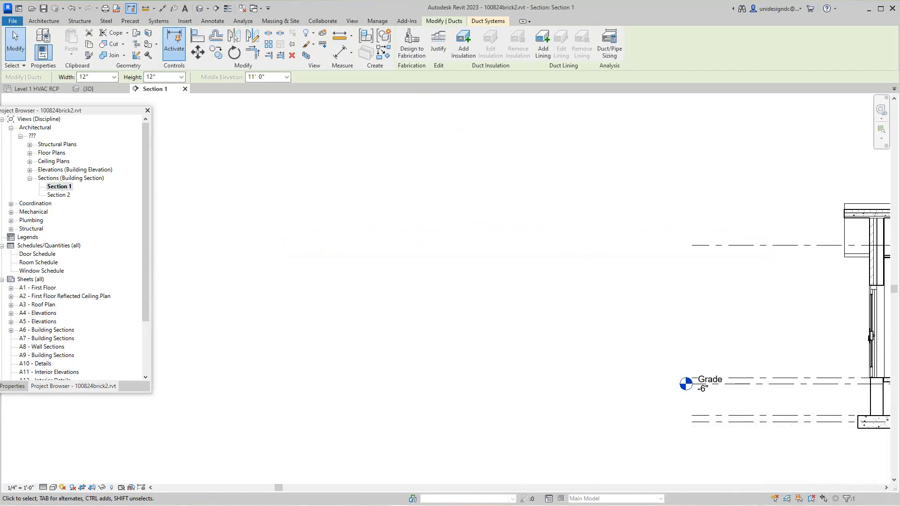
pyautogui.scroll(-5, 318, 374)
pyautogui.middleClick(318, 373)
pyautogui.middleClick(318, 374)
pyautogui.moveTo(216, 282); pyautogui.dragTo(241, 325, button='middle')
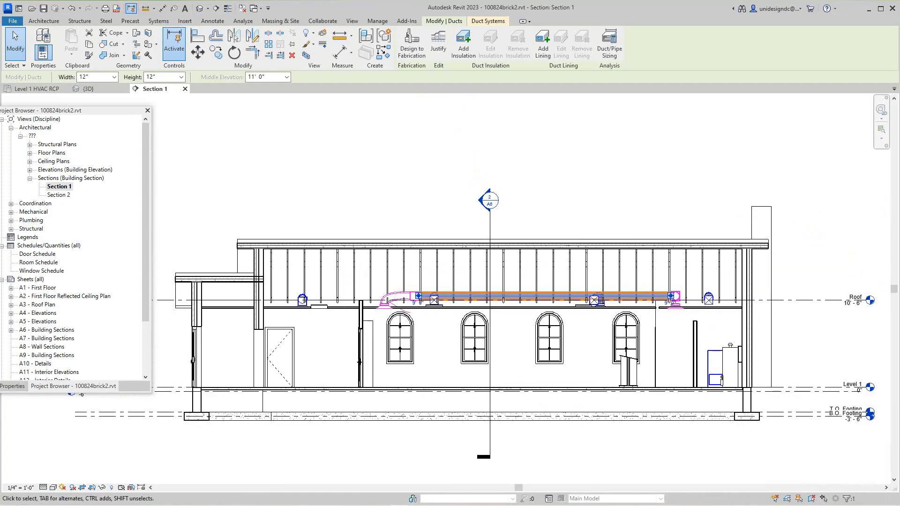
pyautogui.press('Escape')
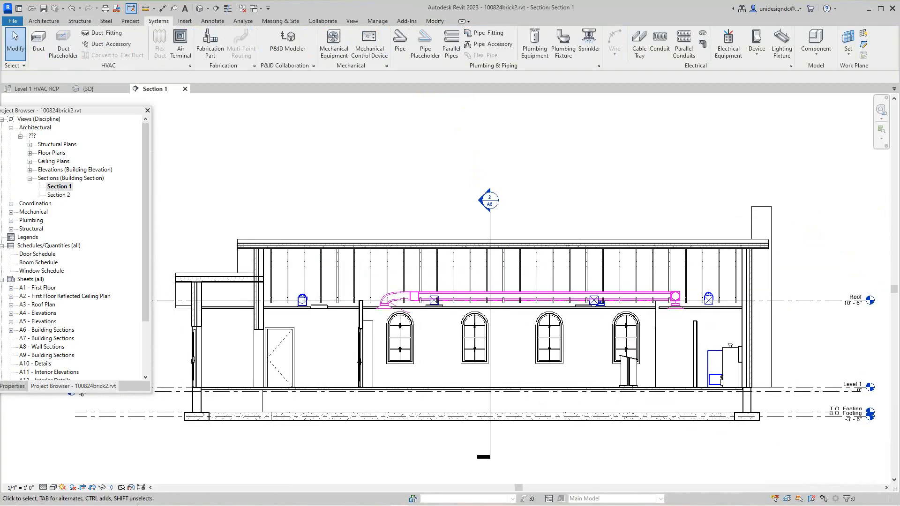
# Return to the 3D view and examine the raised return duct beside the supply main from both front corners of the building.
pyautogui.click(89, 89)
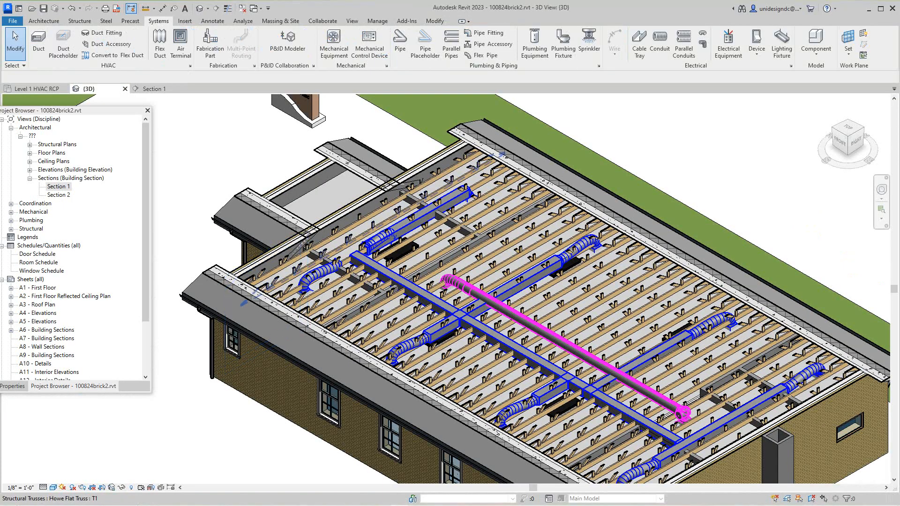
pyautogui.scroll(1, 492, 331)
pyautogui.moveTo(492, 332); pyautogui.dragTo(402, 280, button='middle')
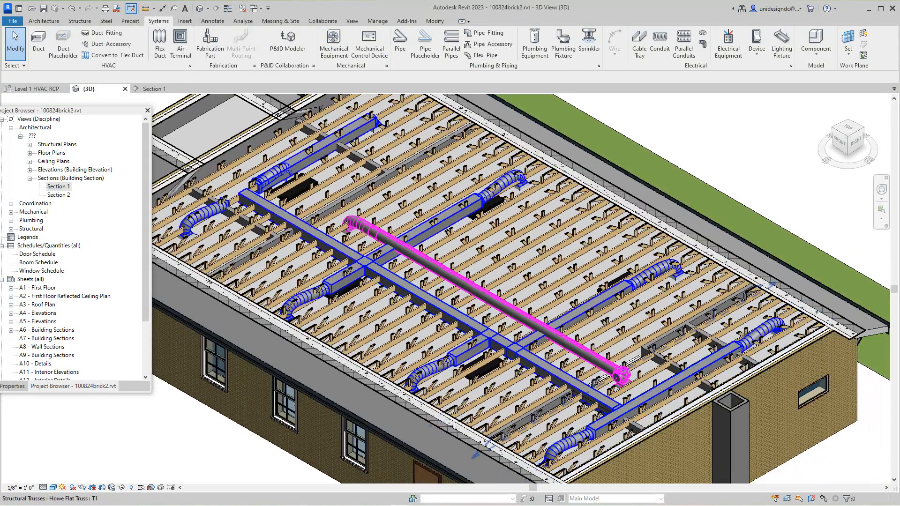
pyautogui.scroll(5, 361, 227)
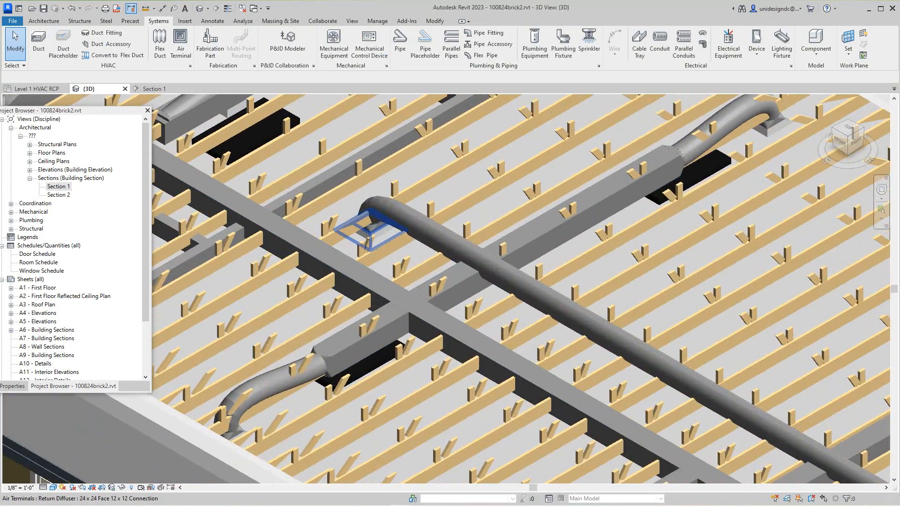
pyautogui.scroll(-3, 365, 230)
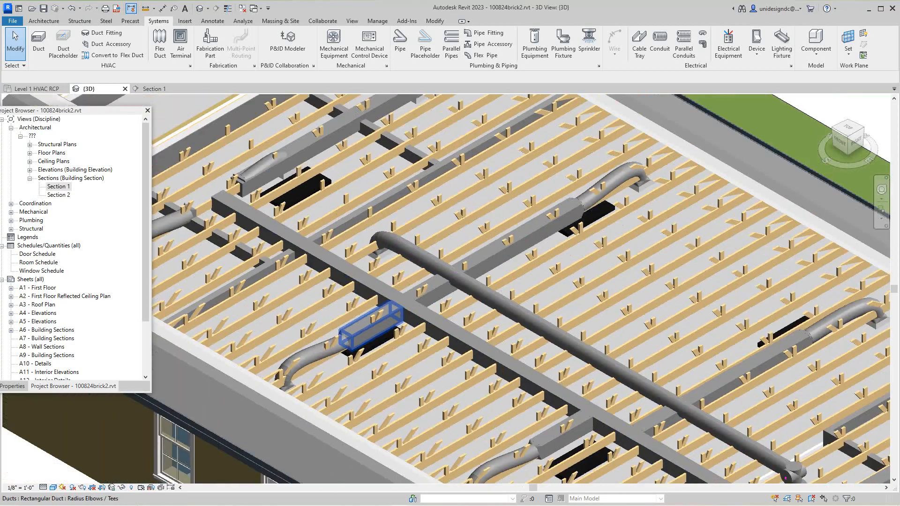
pyautogui.scroll(-6, 370, 326)
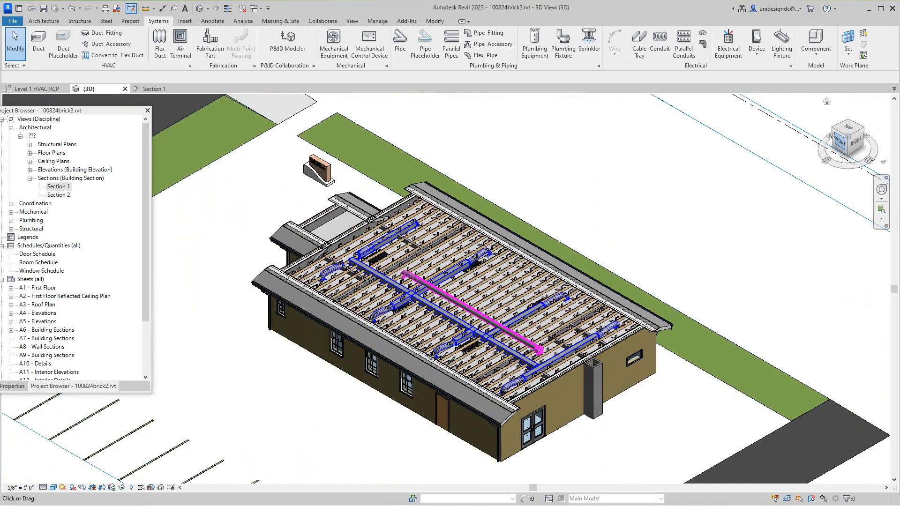
pyautogui.click(839, 133)
pyautogui.click(833, 142)
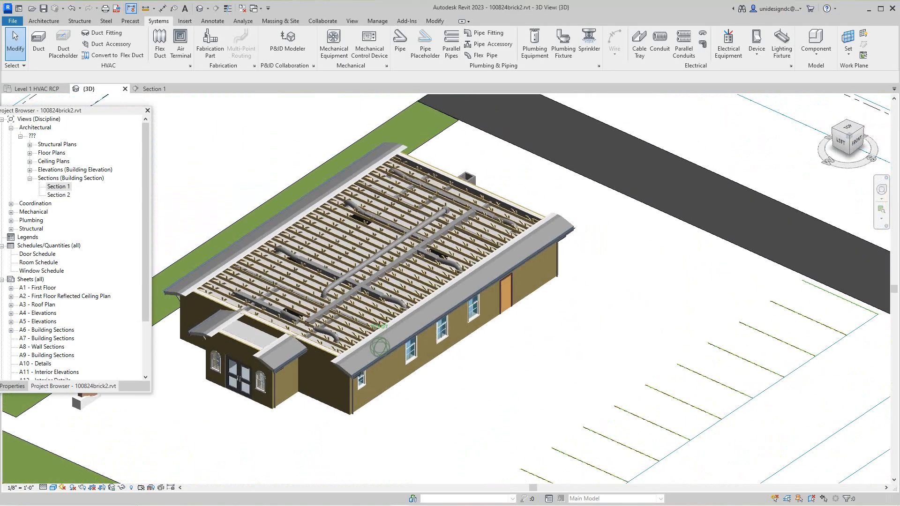
pyautogui.scroll(4, 259, 342)
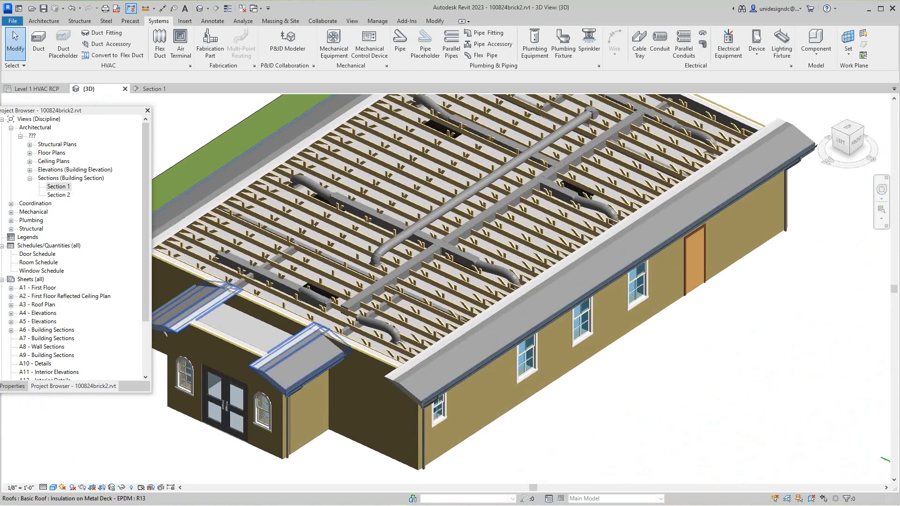
pyautogui.moveTo(259, 341); pyautogui.dragTo(262, 367, button='middle')
pyautogui.scroll(-3, 370, 338)
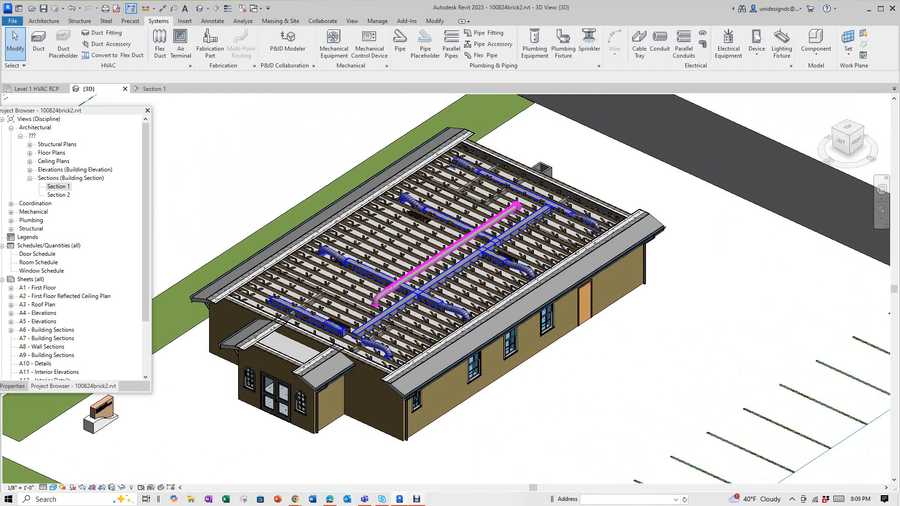
# Switch to the Level 1 HVAC RCP view and review the supply and return layout across the whole plan.
pyautogui.moveTo(399, 499)
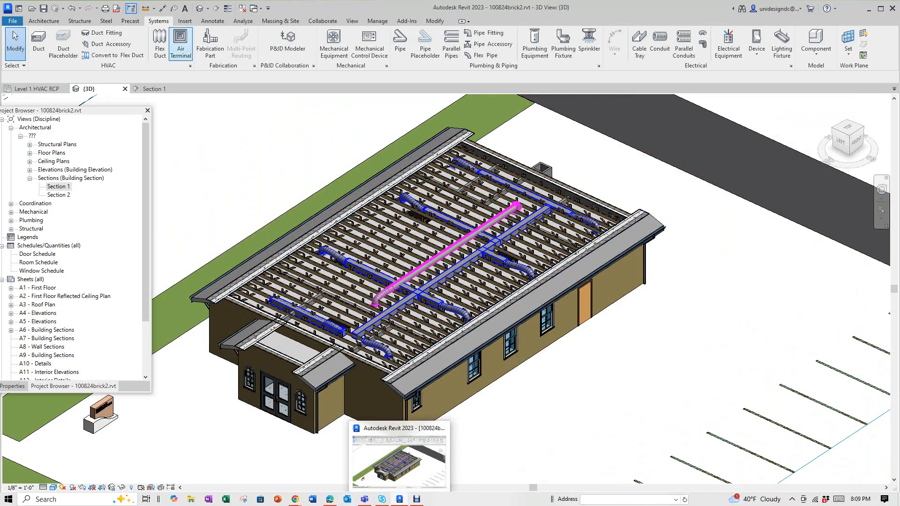
pyautogui.click(36, 89)
pyautogui.scroll(3, 447, 256)
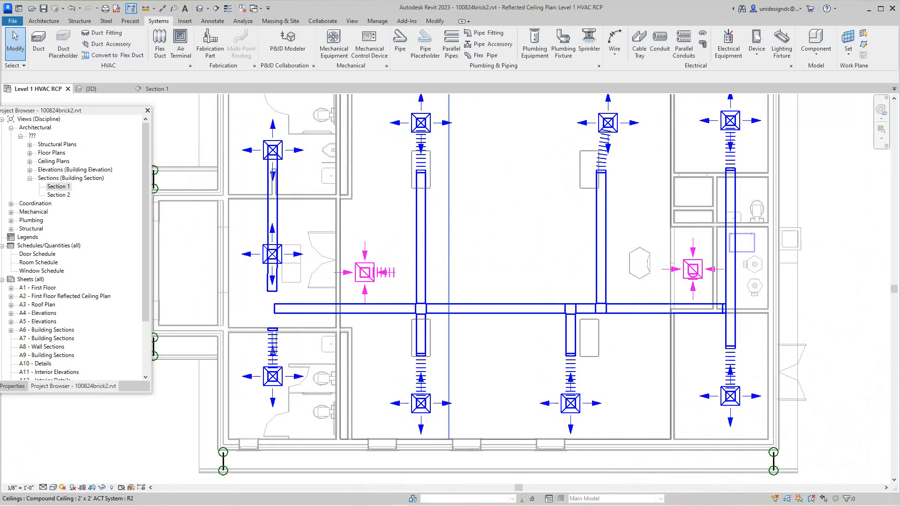
pyautogui.scroll(-3, 452, 252)
pyautogui.scroll(2, 699, 287)
pyautogui.scroll(-1, 678, 275)
pyautogui.moveTo(678, 276); pyautogui.dragTo(675, 307, button='middle')
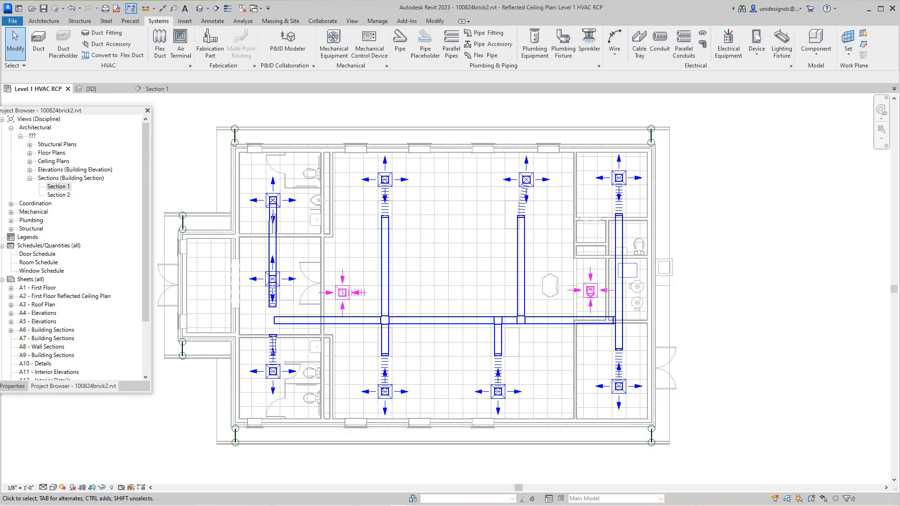
pyautogui.moveTo(312, 504)
pyautogui.click(416, 499)
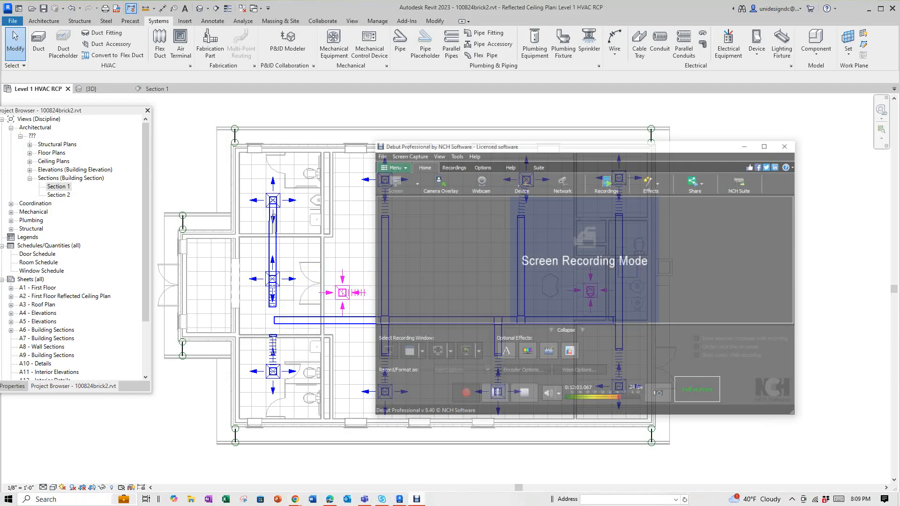